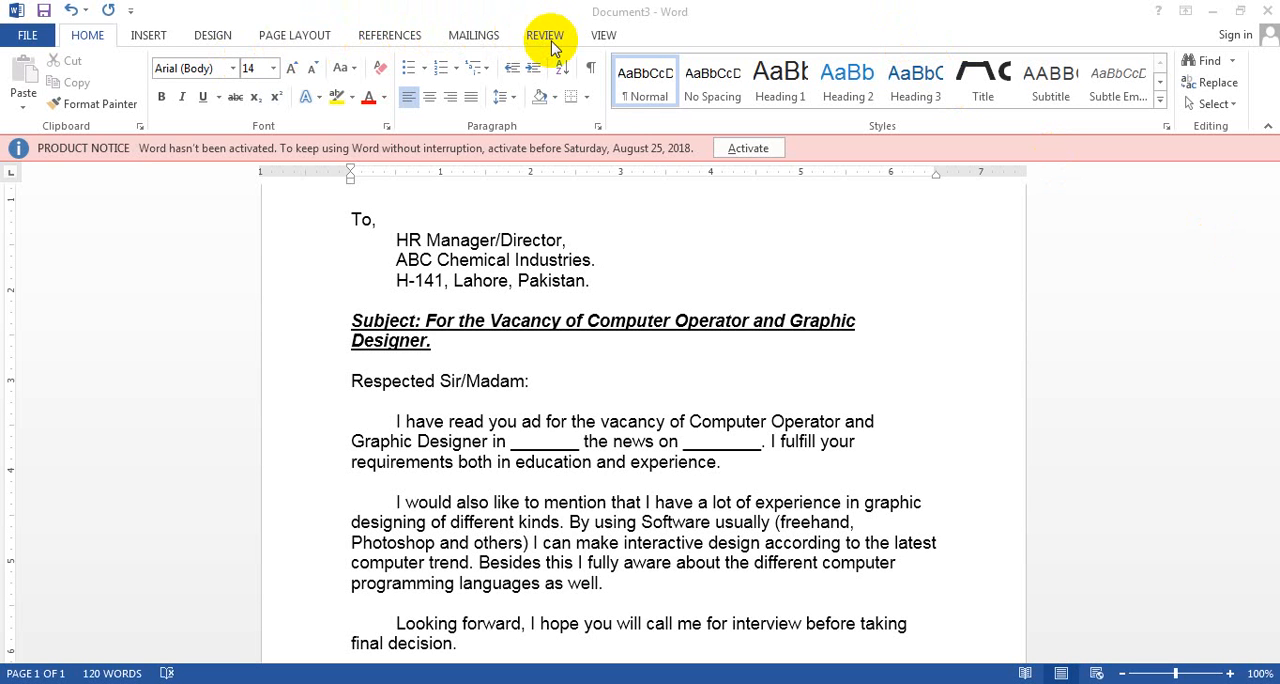
# Create a new blank document and enter the applicant's full name as its first line
pyautogui.click(588, 360)
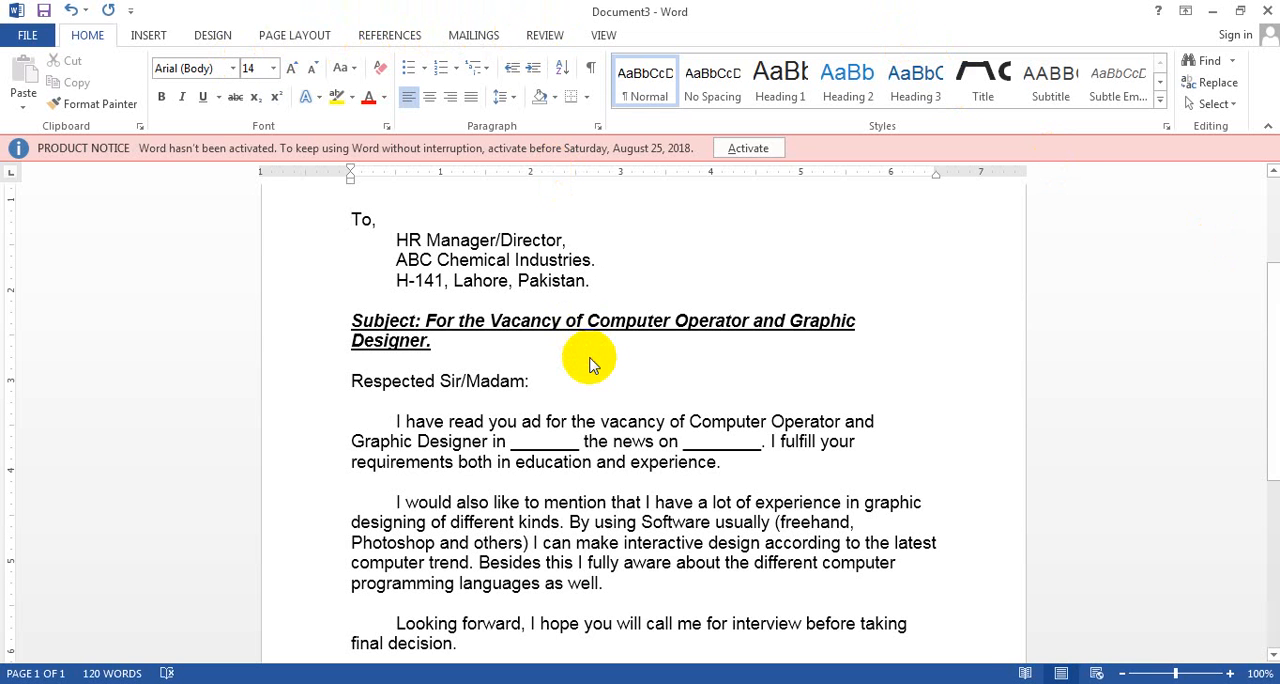
pyautogui.hotkey('ctrl', 'n')
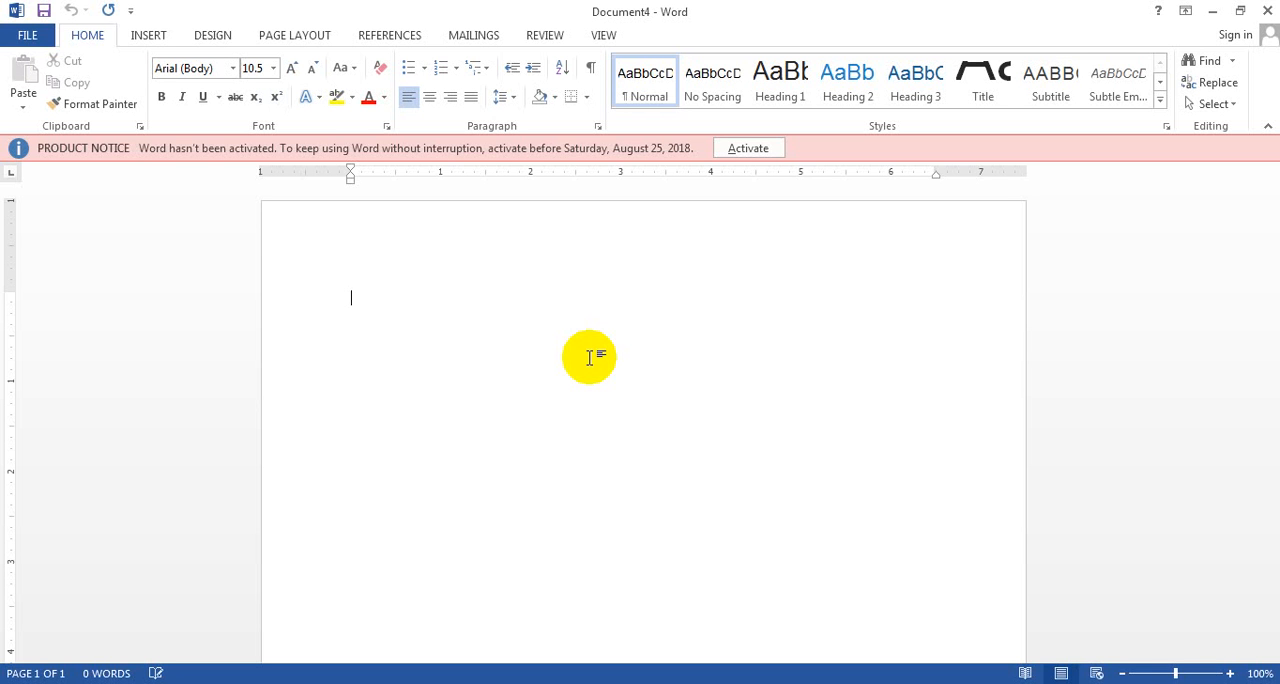
pyautogui.write('A')
pyautogui.press('BackSpace')
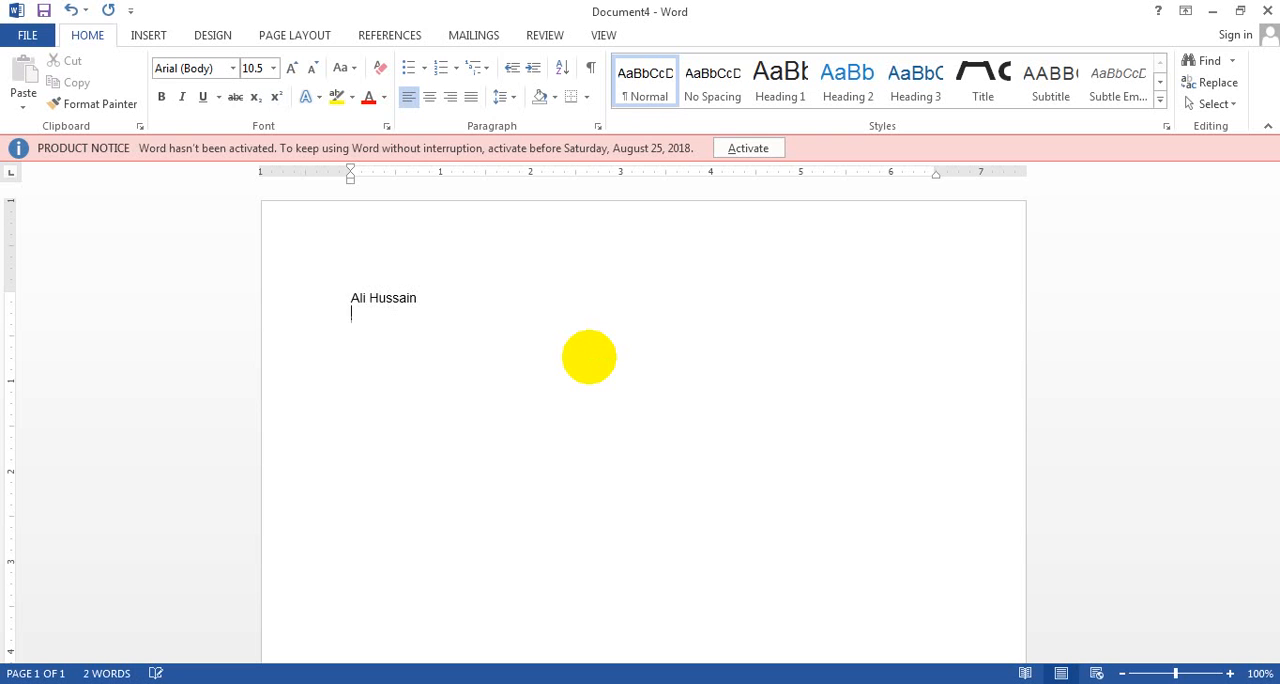
pyautogui.write('House  No. 123, ABC Co')
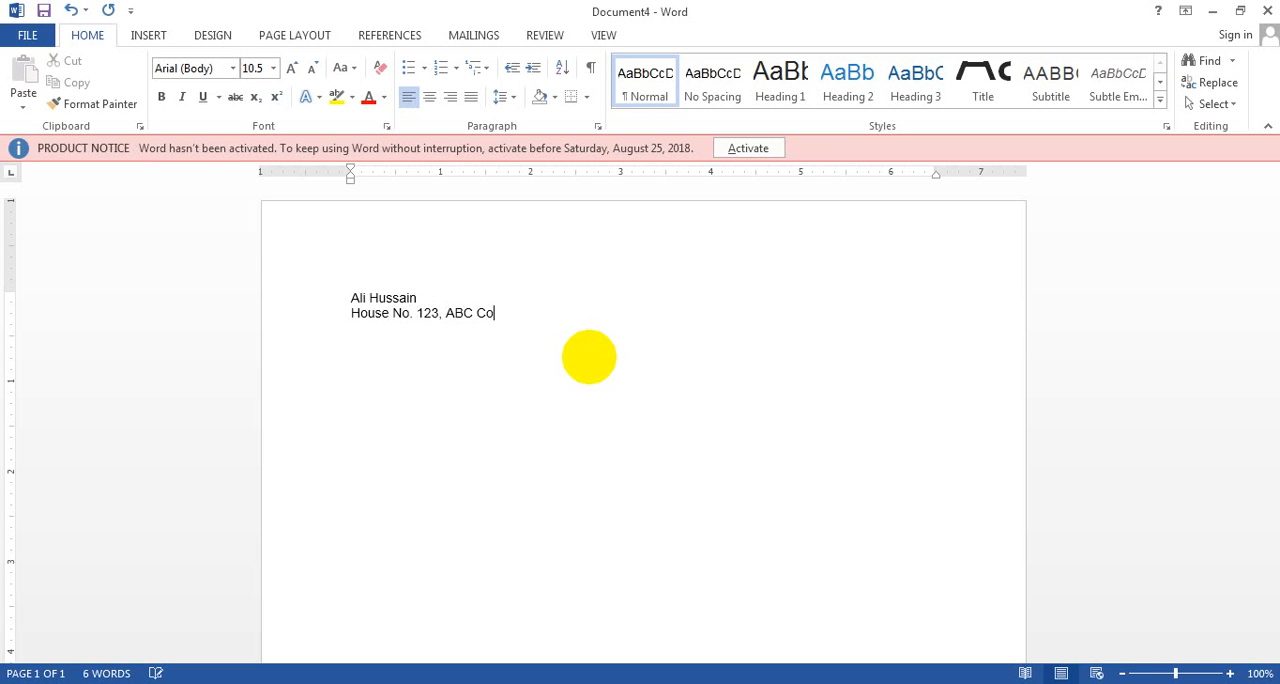
# Begin the address line below the name with the house number and colony
pyautogui.press('BackSpace')
pyautogui.write('olonyt')
pyautogui.press('BackSpace')
# Add the sector number to the address line after the colony
pyautogui.press('BackSpace')
pyautogui.write(', Selc')
pyautogui.press('BackSpace')
pyautogui.press('BackSpace')
pyautogui.write('ctor')
pyautogui.press('BackSpace')
pyautogui.write('r No, 11-')
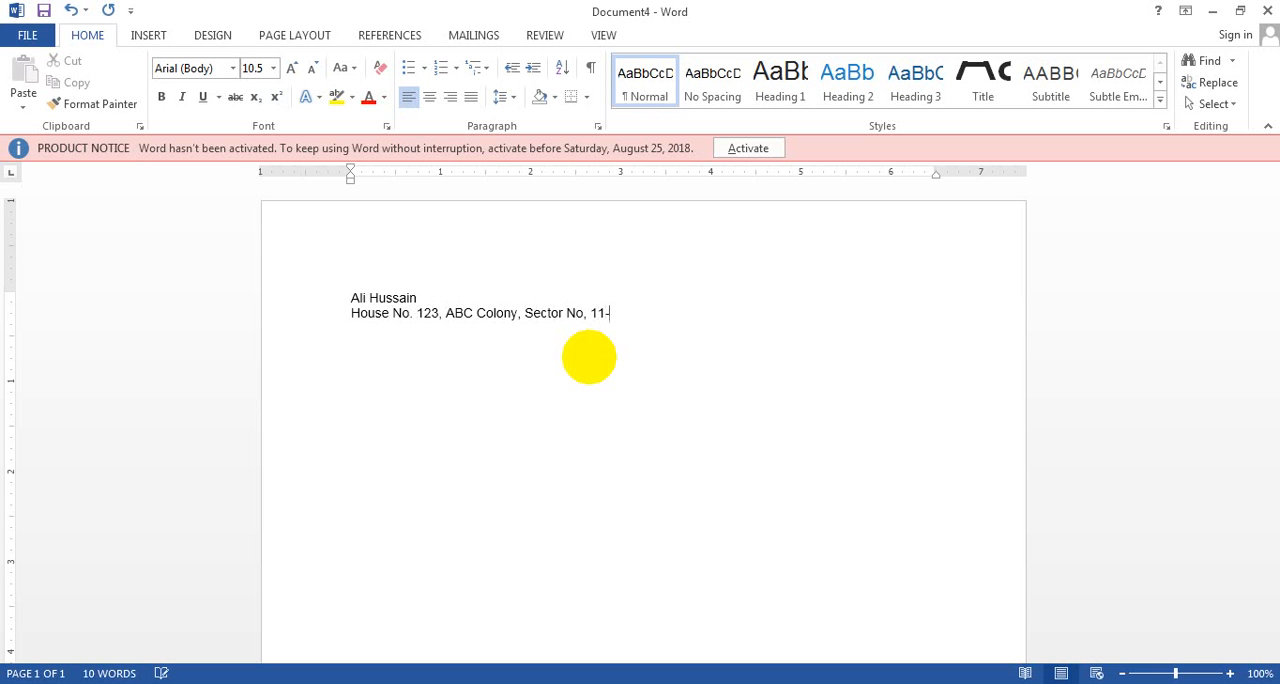
pyautogui.write('B')
pyautogui.write('.')
pyautogui.write(' n')
pyautogui.press('BackSpace')
pyautogui.press('BackSpace')
pyautogui.press('BackSpace')
# Complete the address line with the town and city
pyautogui.write(', Iv')
pyautogui.press('BackSpace')
pyautogui.write('bq')
pyautogui.press('BackSpace')
pyautogui.press('BackSpace')
pyautogui.write('qbal Town, Lahore')
pyautogui.press('Return')
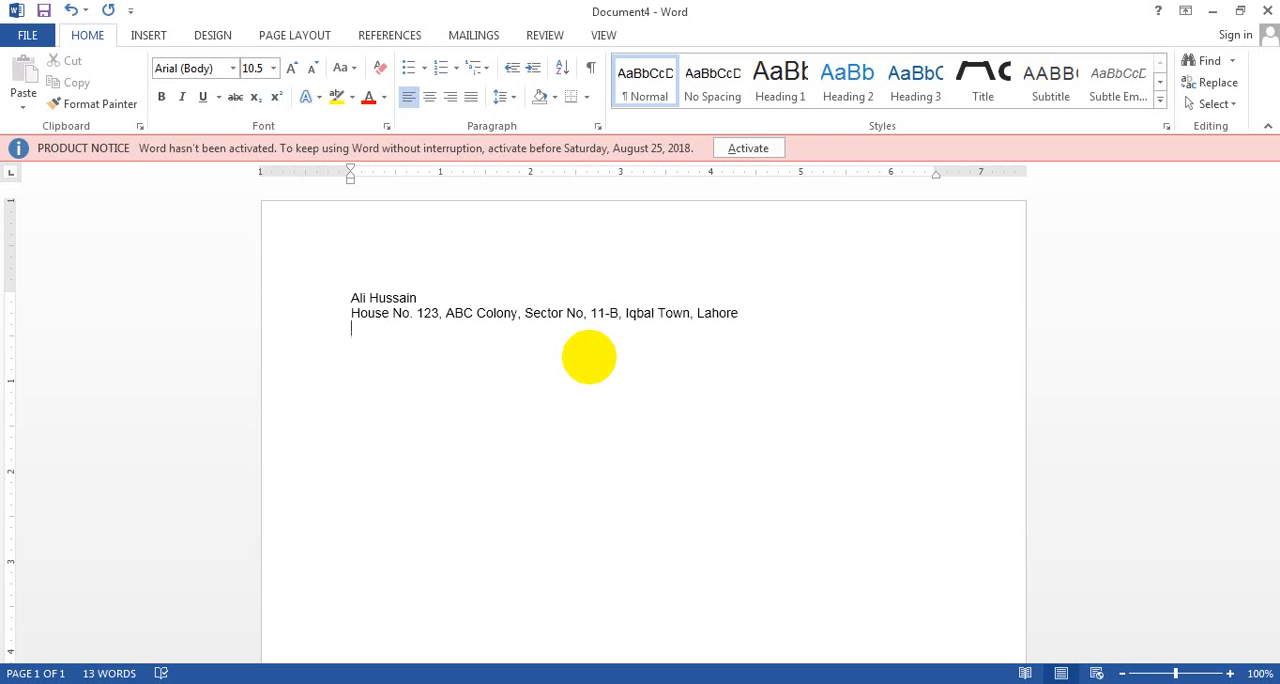
# Enter the applicant's phone number and e-mail address on separate lines below the address
pyautogui.write('0343-1234567')
pyautogui.press('Return')
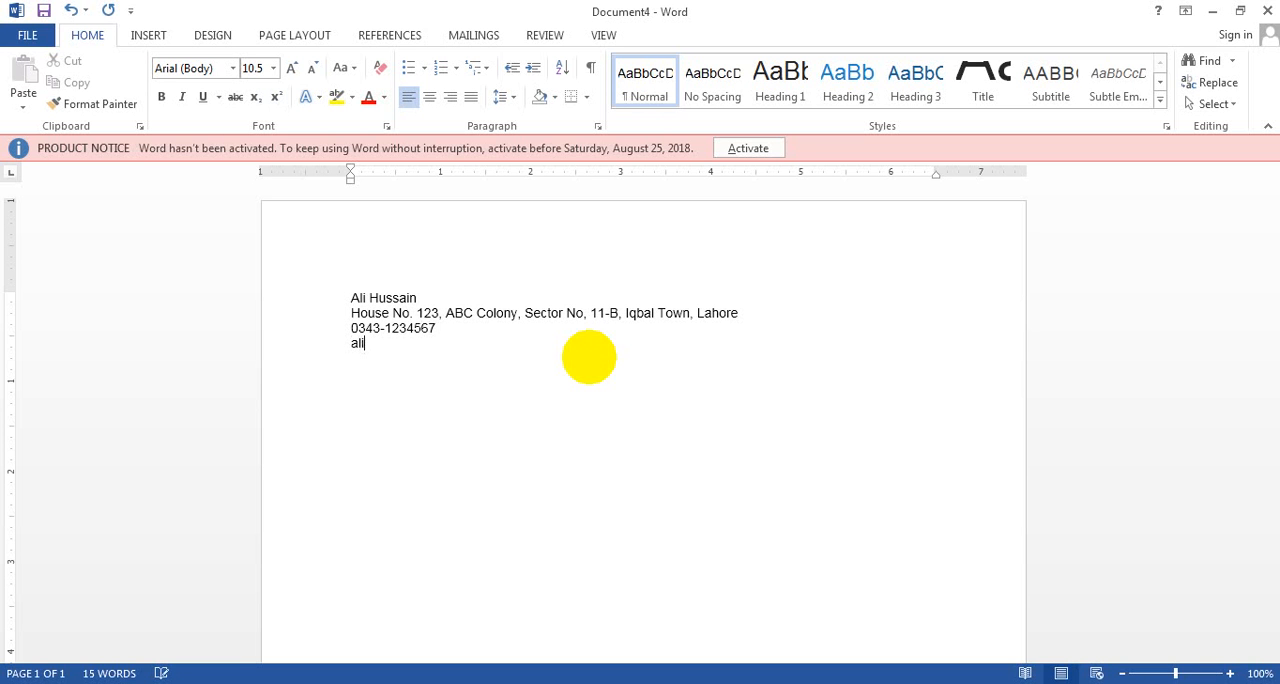
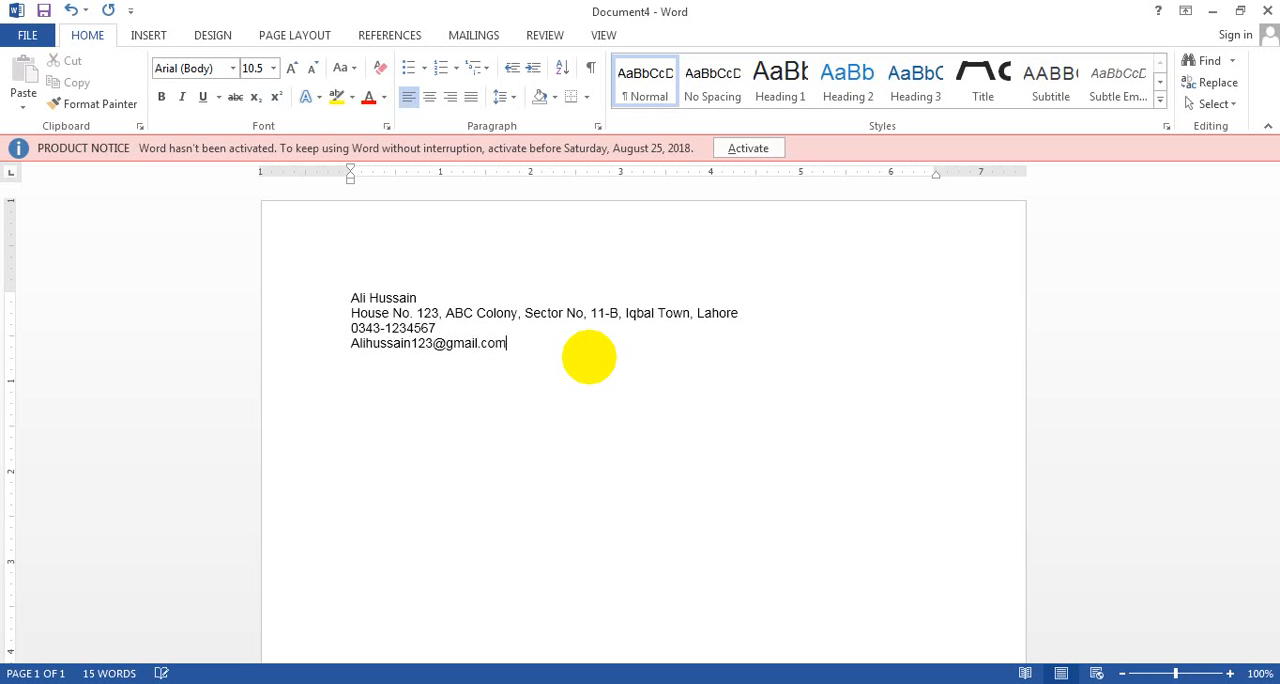
pyautogui.press('Return')
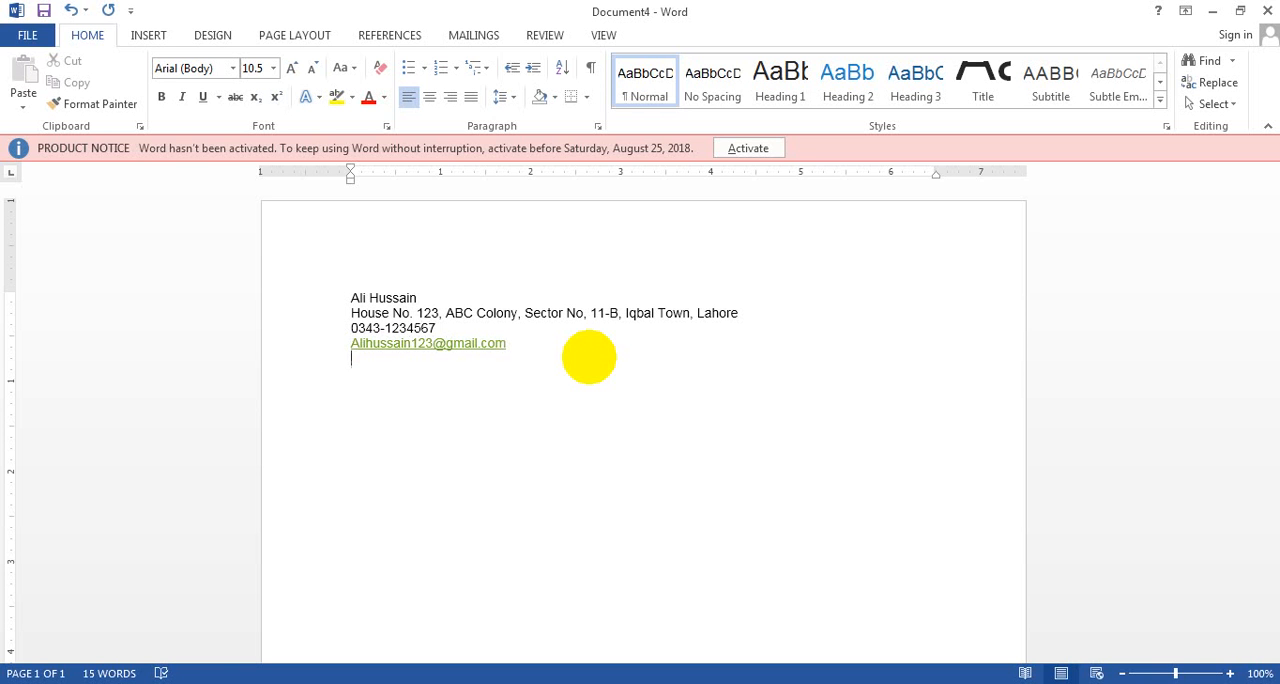
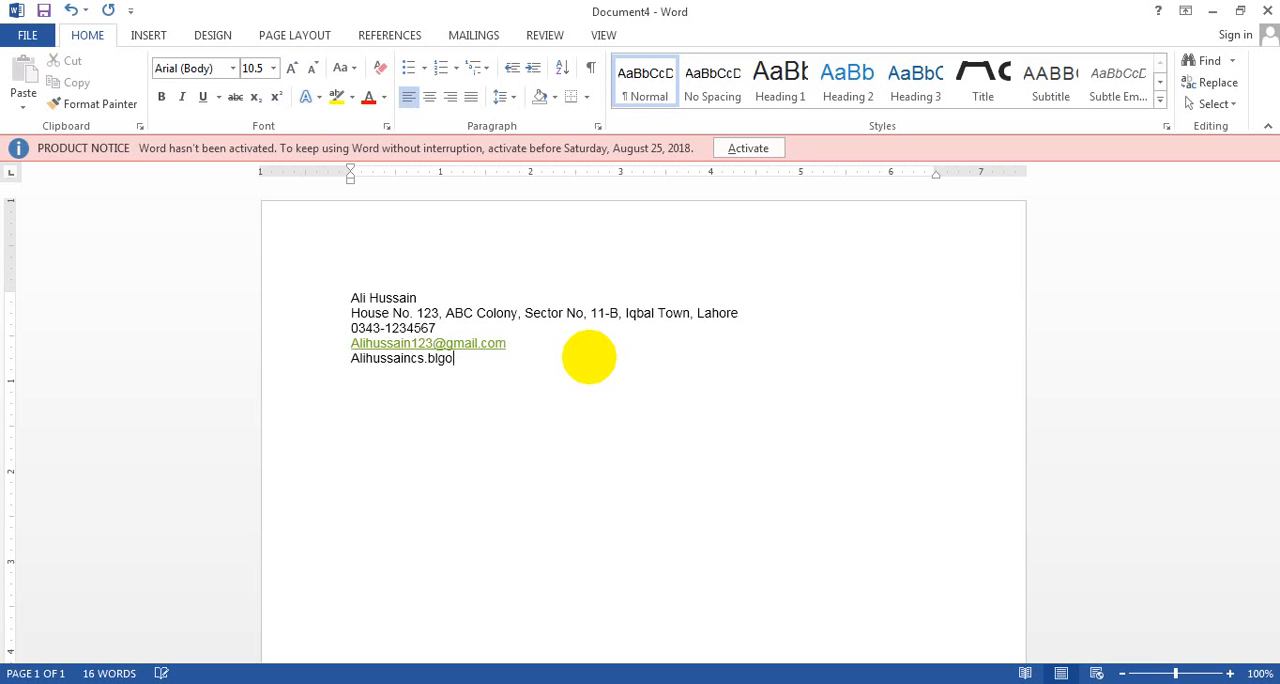
# Enter the applicant's blogspot.com blog address on the line below the e-mail
pyautogui.press('Return')
# Add the heading "Experiences:" below the contact details and start a bulleted list under it
pyautogui.write('Experiences')
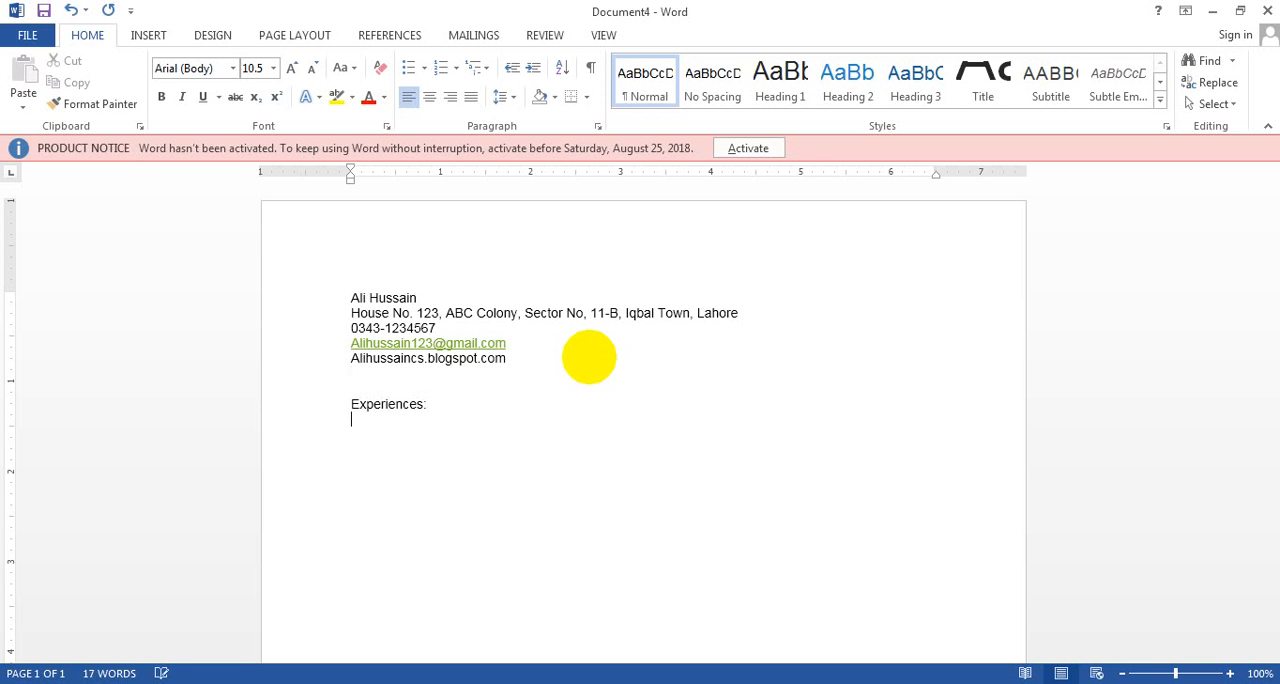
pyautogui.click(408, 68)
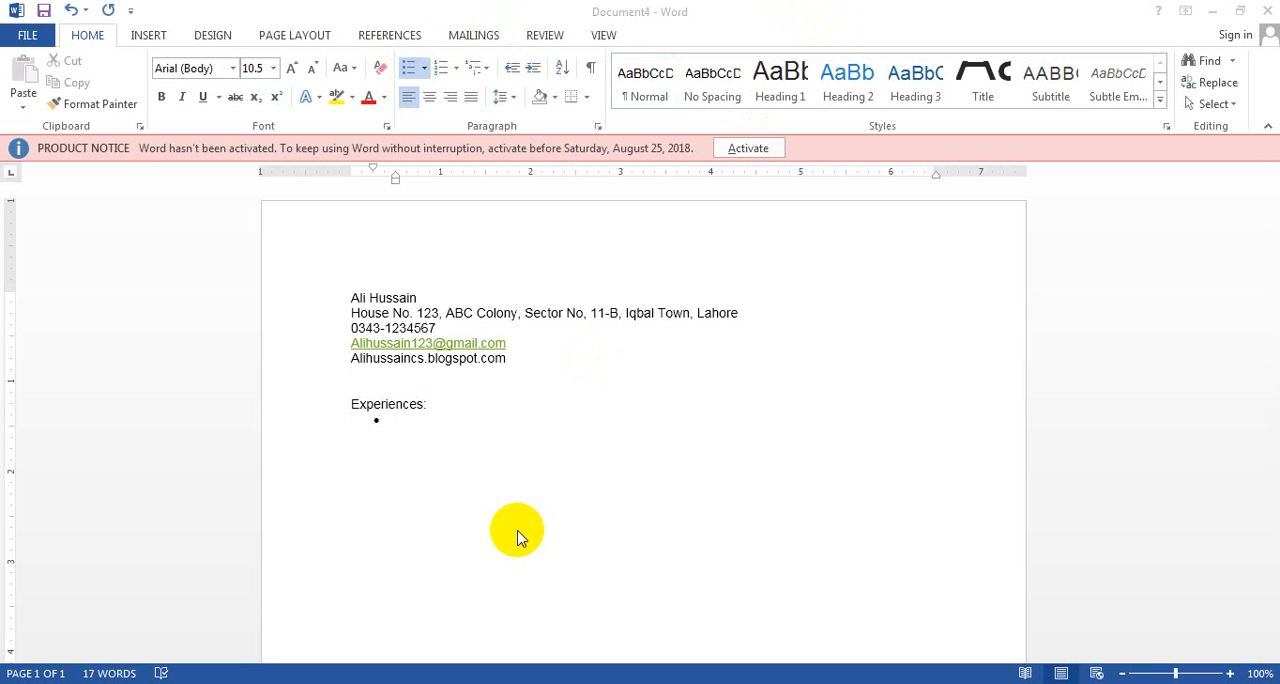
pyautogui.click(469, 421)
# Write the first experience bullet as "3 (three) Years as a Chemist in Chemical Industries"
pyautogui.write('3 (')
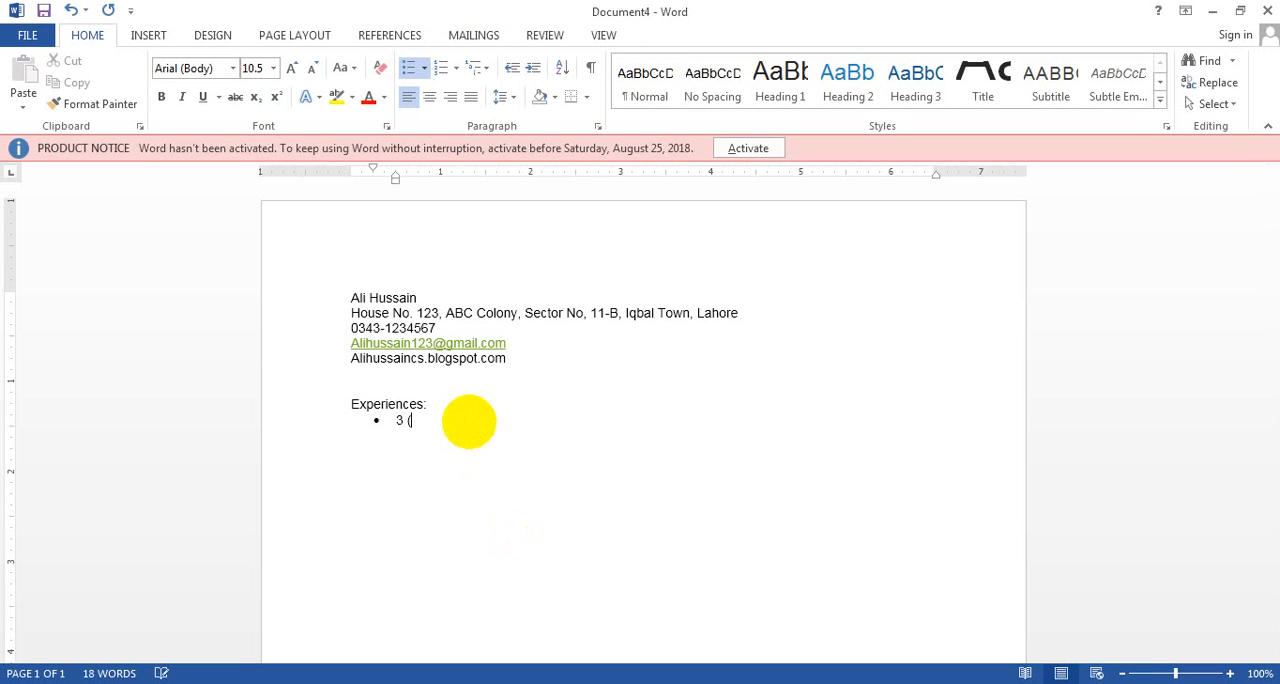
pyautogui.write('three) Ye')
pyautogui.write('rs as a Chem')
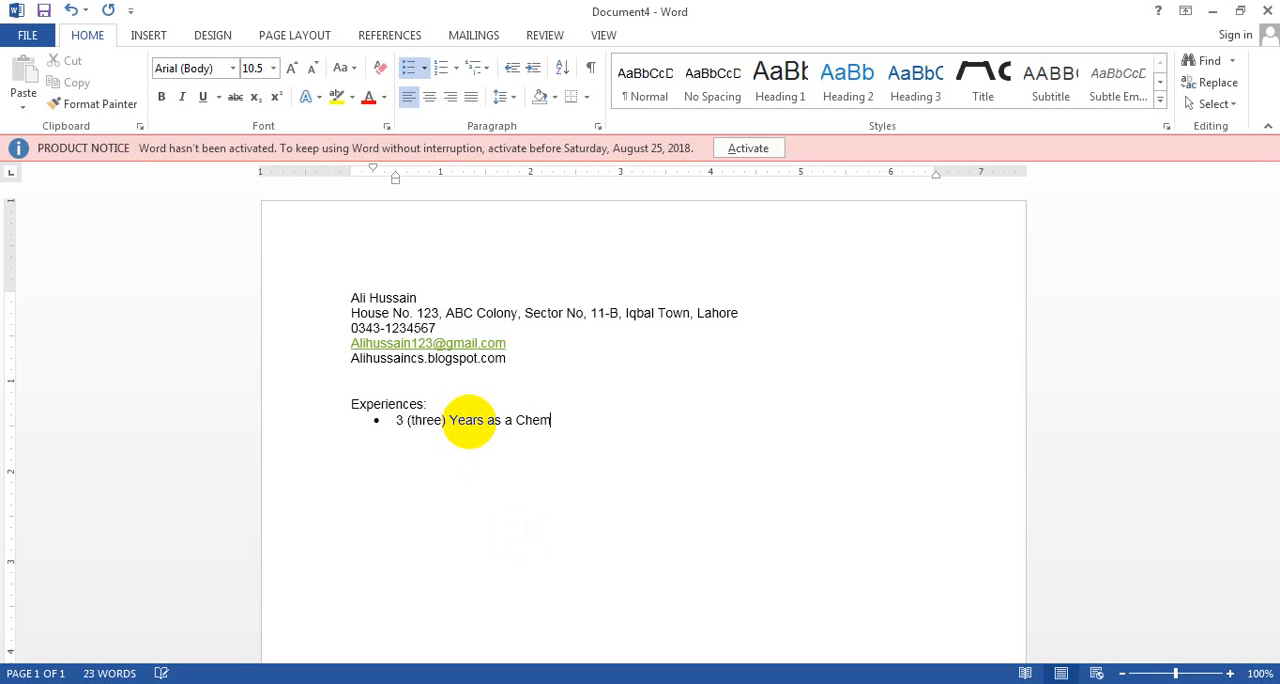
pyautogui.write('istis')
pyautogui.press('BackSpace')
pyautogui.press('BackSpace')
pyautogui.press('BackSpace')
pyautogui.press('BackSpace')
pyautogui.write('t in Chemical Indust')
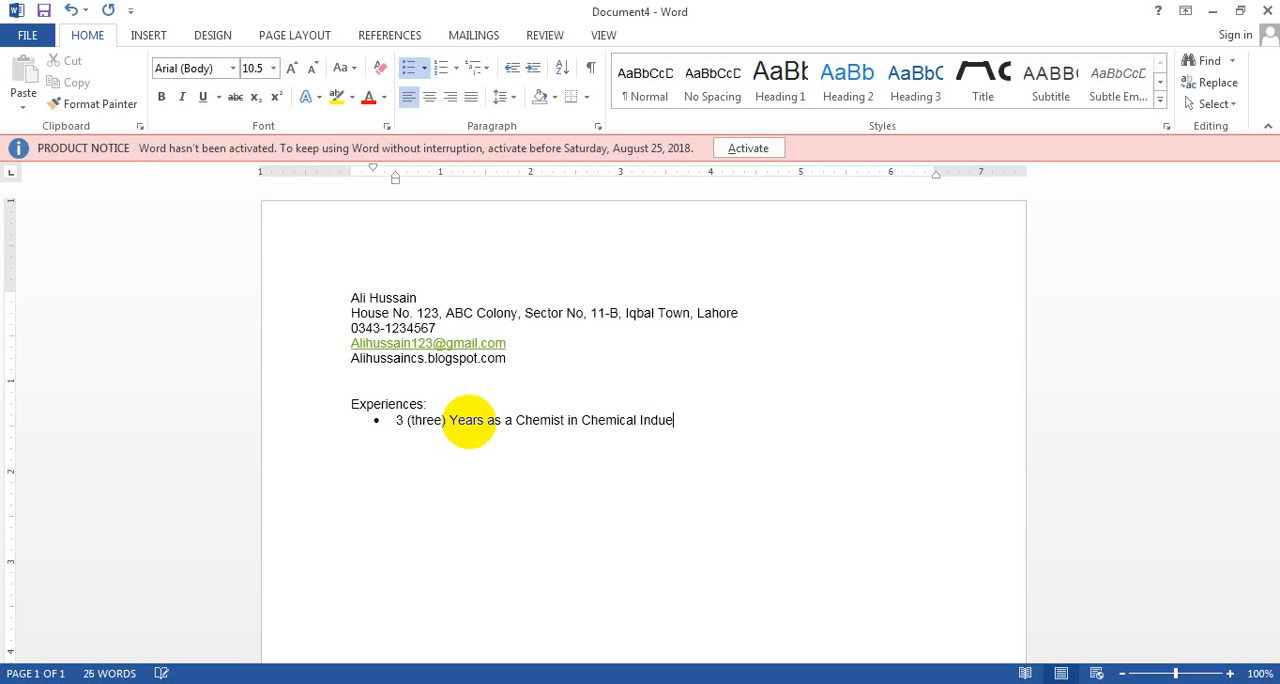
pyautogui.press('BackSpace')
pyautogui.write('tries ')
pyautogui.write('2 Year')
pyautogui.write('s as ')
pyautogui.write('Inc')
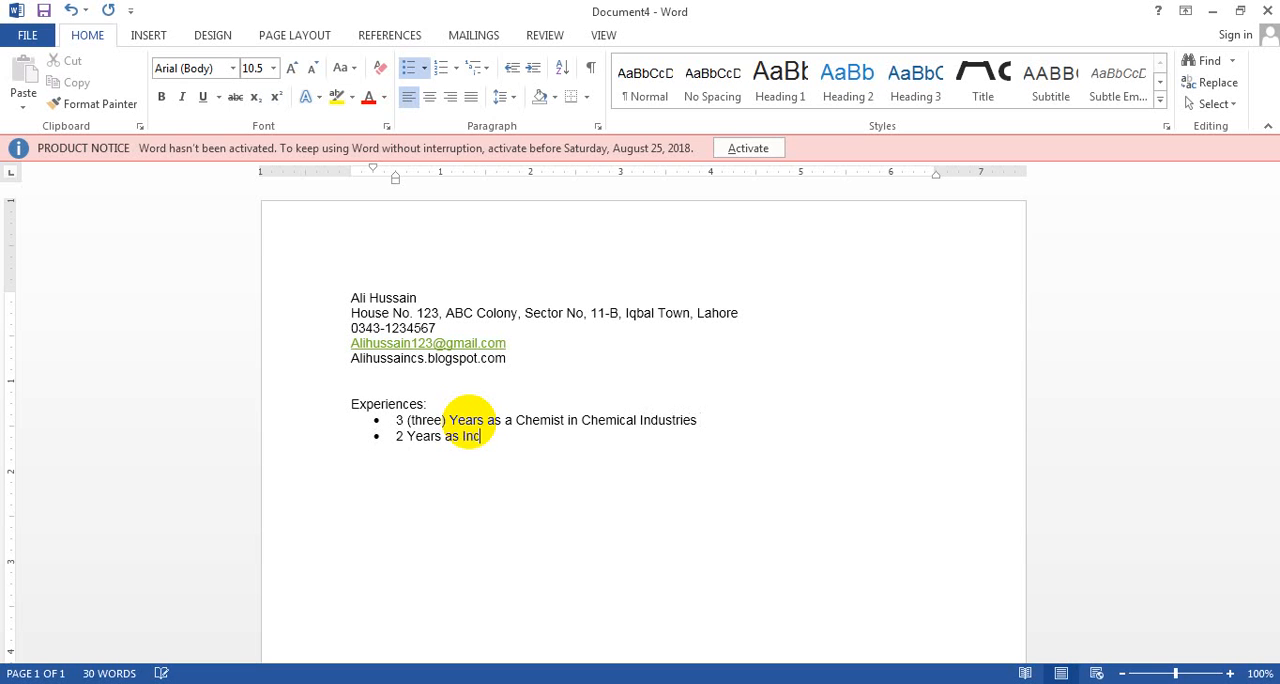
pyautogui.write('harge in')
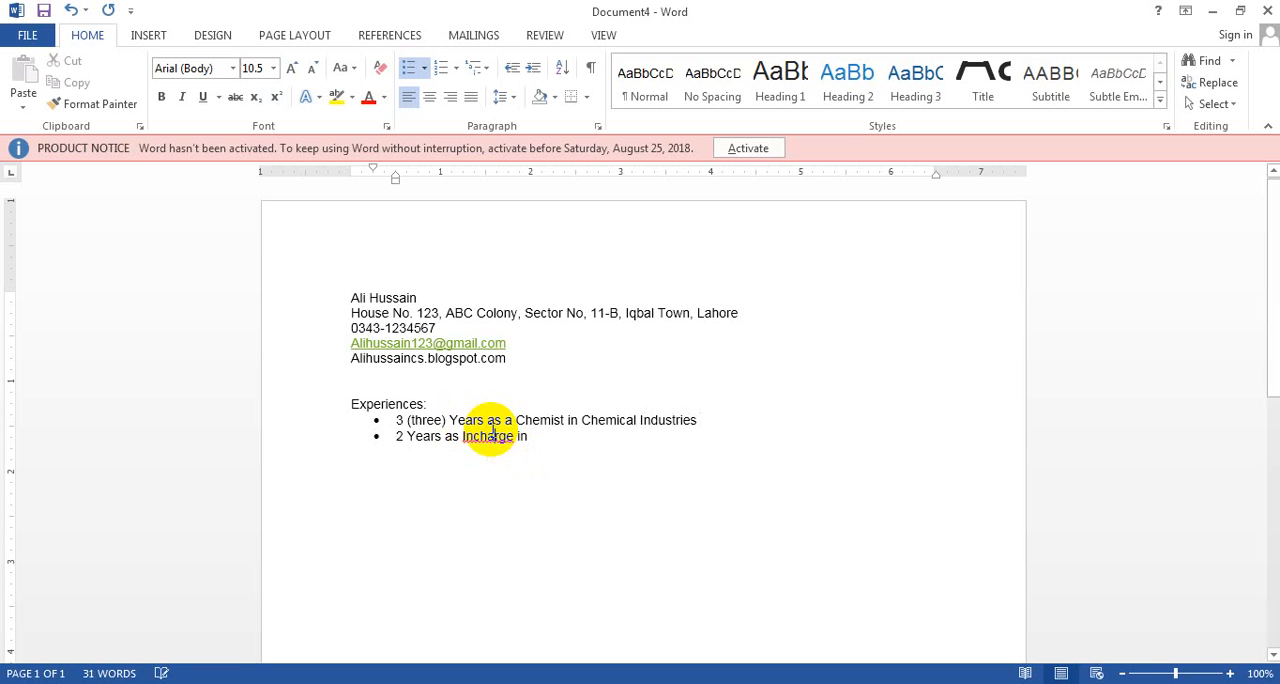
# Correct the misspelled "Incharge" to "In-charge" in the second bullet
pyautogui.rightClick(508, 437)
pyautogui.click(560, 458)
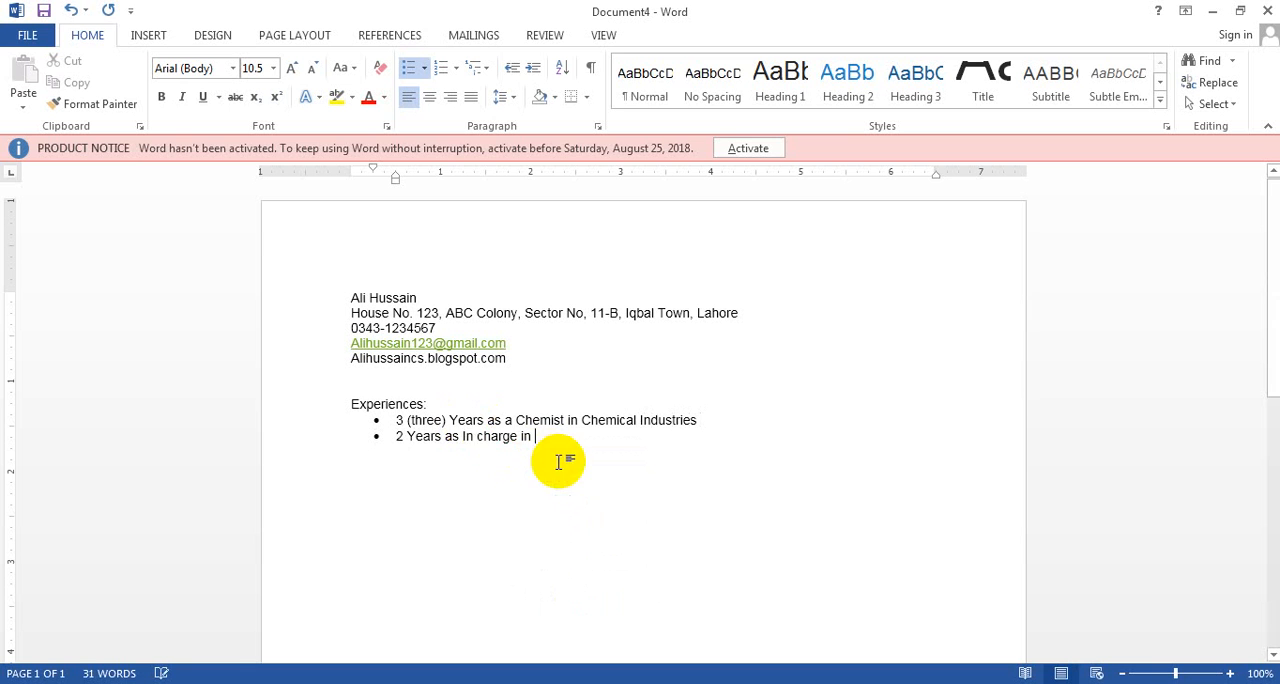
pyautogui.click(474, 436)
pyautogui.press('Delete')
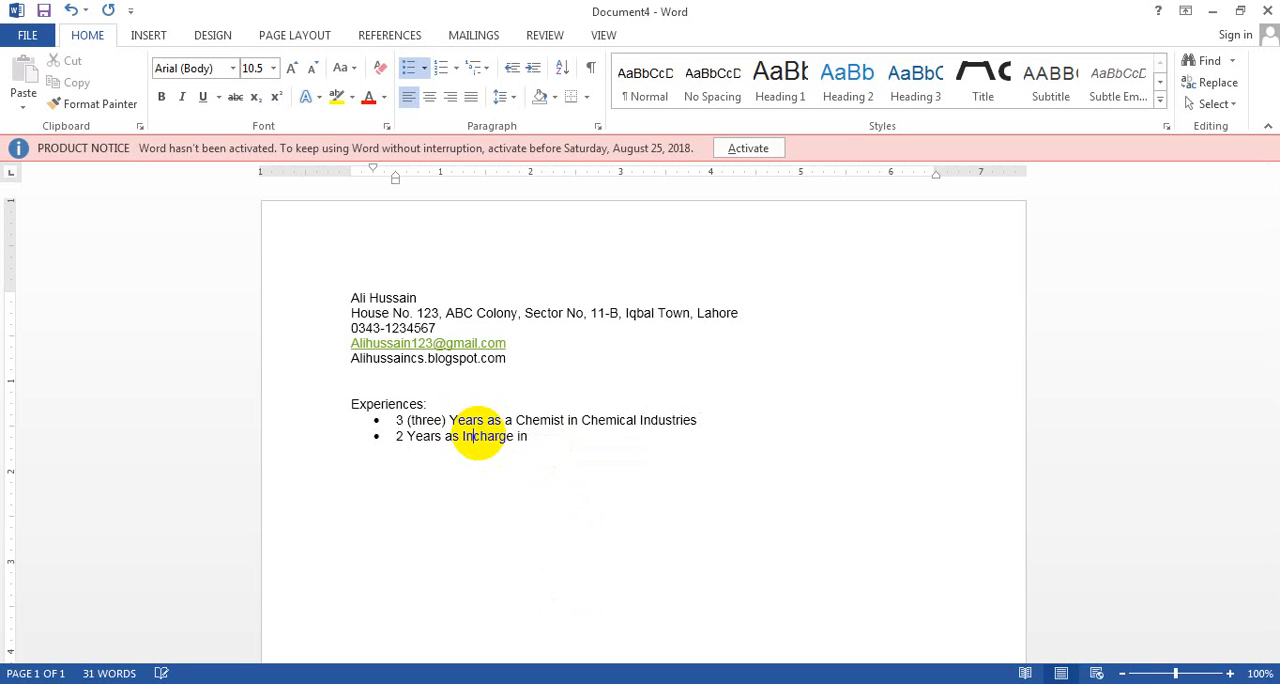
pyautogui.write('-')
pyautogui.click(546, 442)
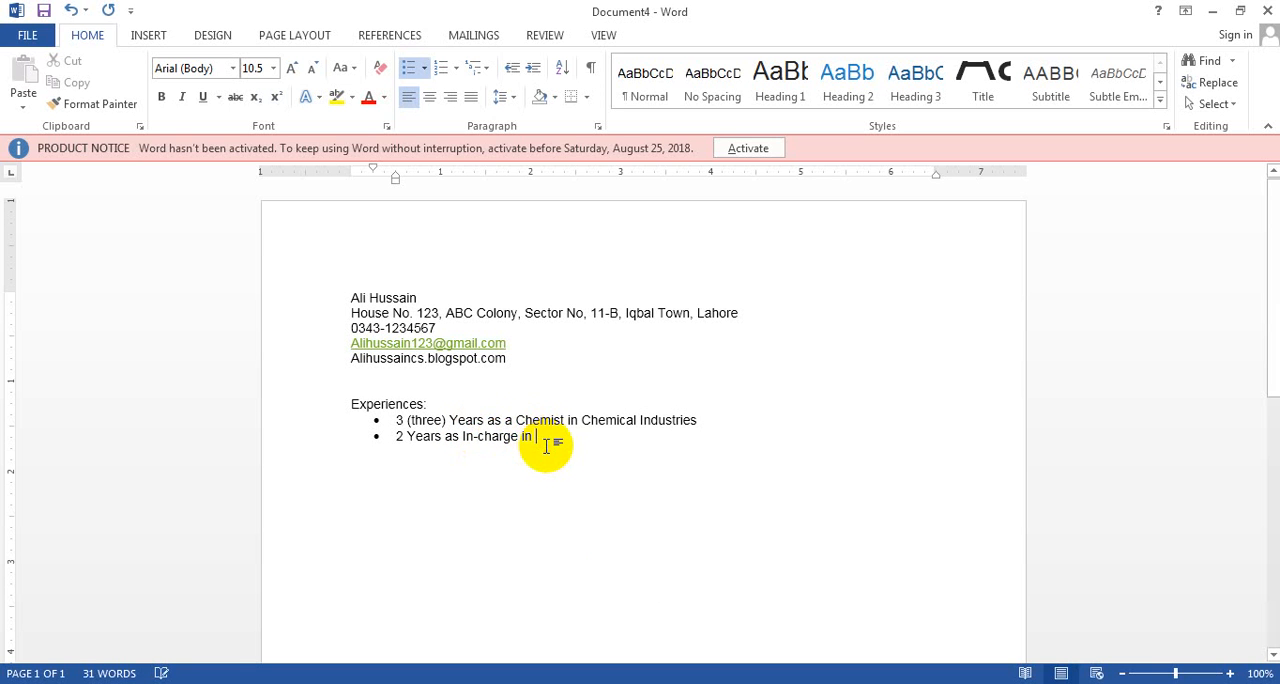
# Complete the second experience bullet with "ABC Farms." and start a third bullet
pyautogui.write('ABC Fa')
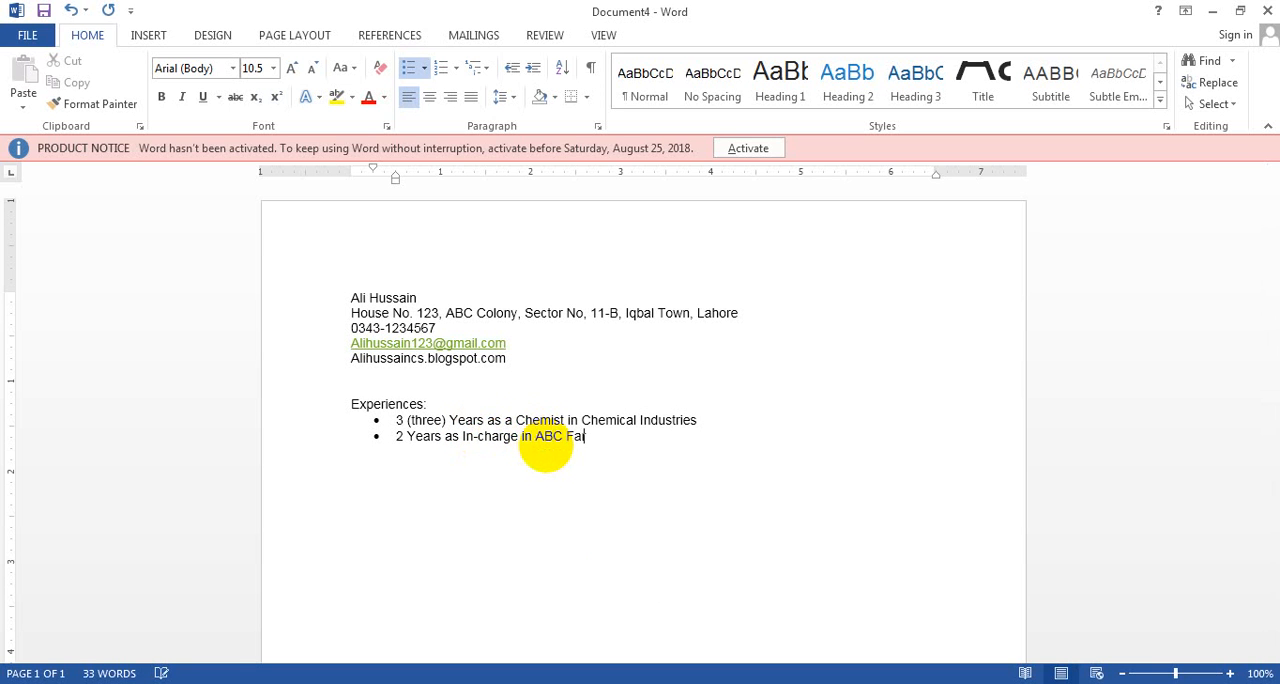
pyautogui.write('rms.')
pyautogui.press('Return')
# Write the third experience bullet as "1 Year internship in zxv PVT LTD"
pyautogui.write('1 Years')
pyautogui.press('BackSpace')
pyautogui.write('internship in ')
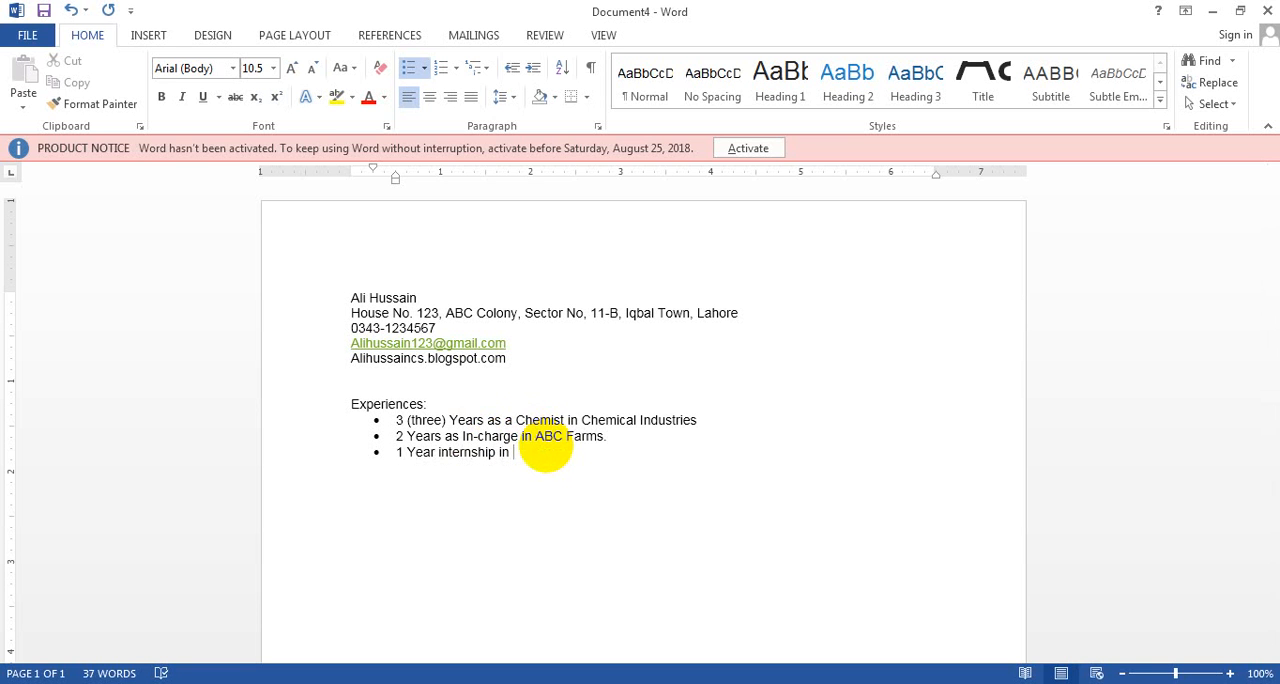
pyautogui.write('zxv')
pyautogui.write(' PVT')
pyautogui.write(' LTD')
pyautogui.press('BackSpace')
pyautogui.write('D')
# End the bulleted list and add the unindented heading "Qualification:" below it
pyautogui.press('BackSpace')
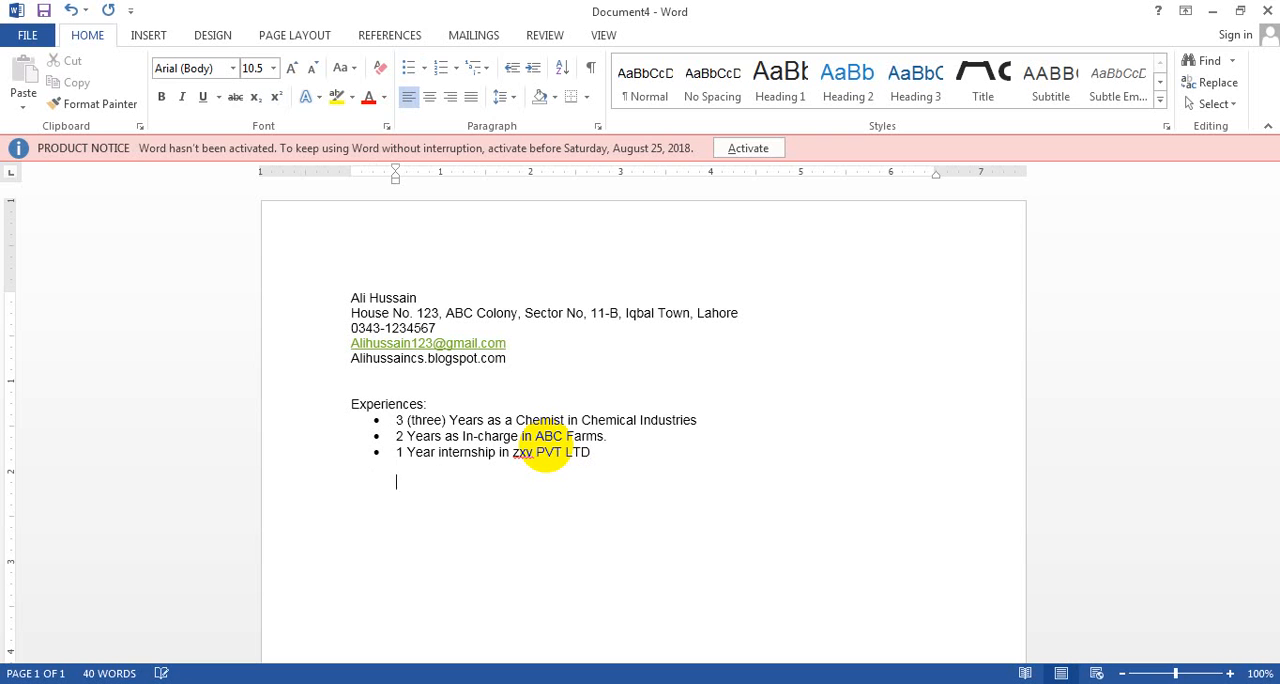
pyautogui.press('BackSpace')
pyautogui.press('Return')
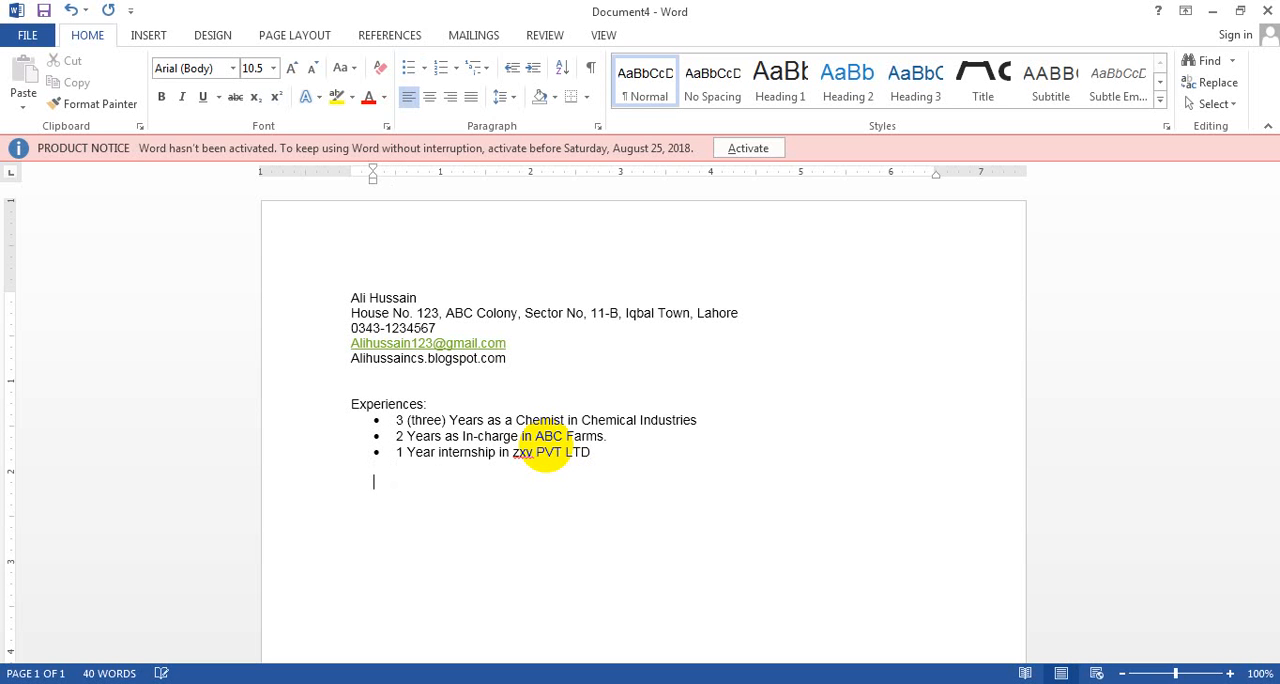
pyautogui.press('BackSpace')
pyautogui.press('Return')
pyautogui.press('BackSpace')
pyautogui.press('BackSpace')
pyautogui.press('Return')
pyautogui.write('Qualification:')
pyautogui.press('Return')
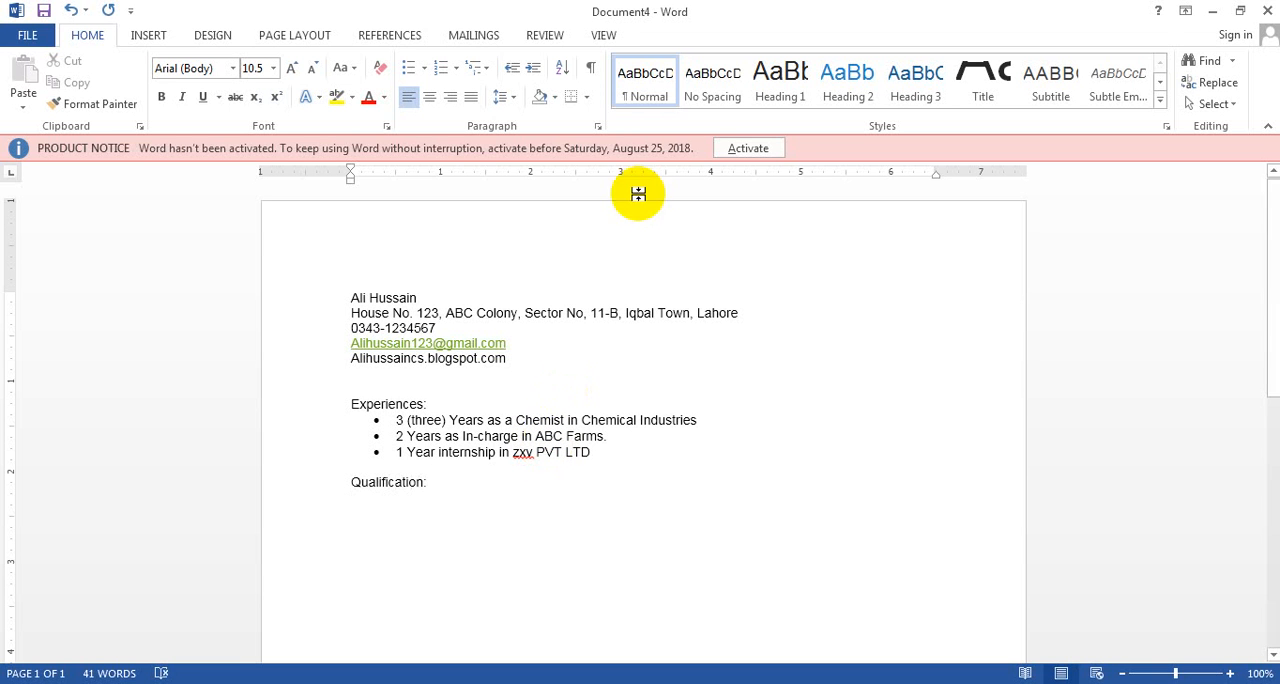
# Start a numbered list in the 1. 2. 3. format under Qualification, beginning the first item with "M.Sc in Chemistry From"
pyautogui.click(456, 68)
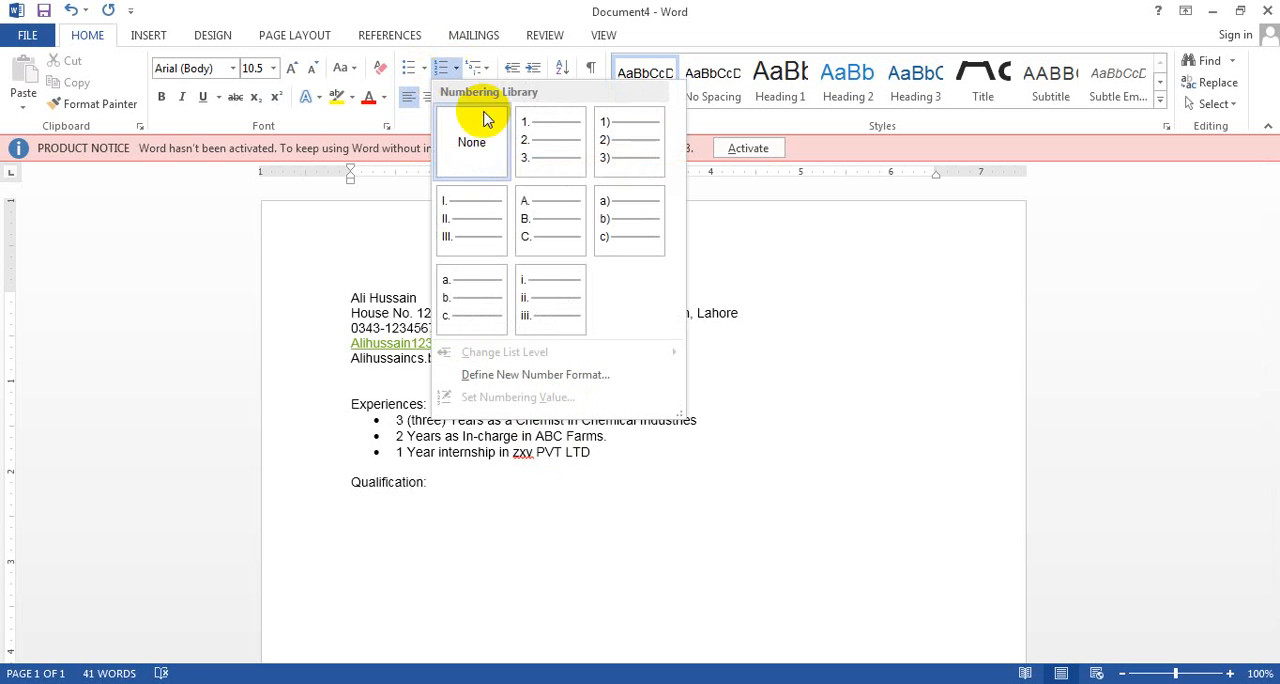
pyautogui.click(540, 162)
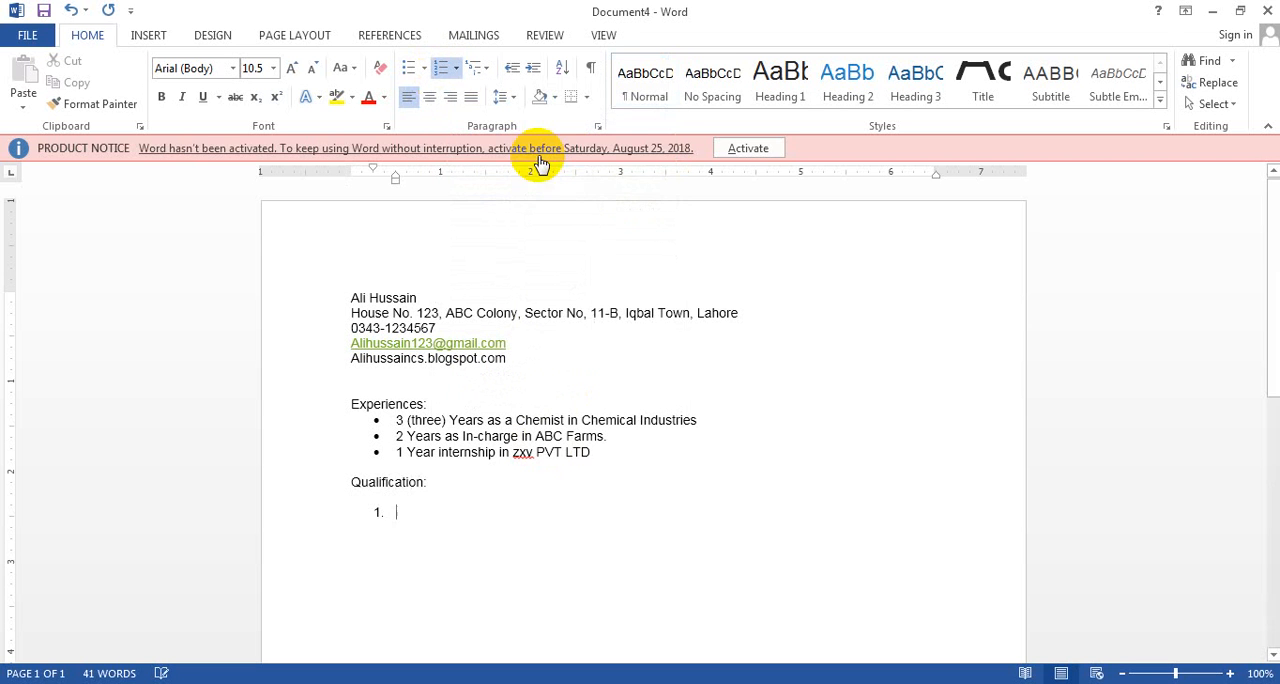
pyautogui.write('MS')
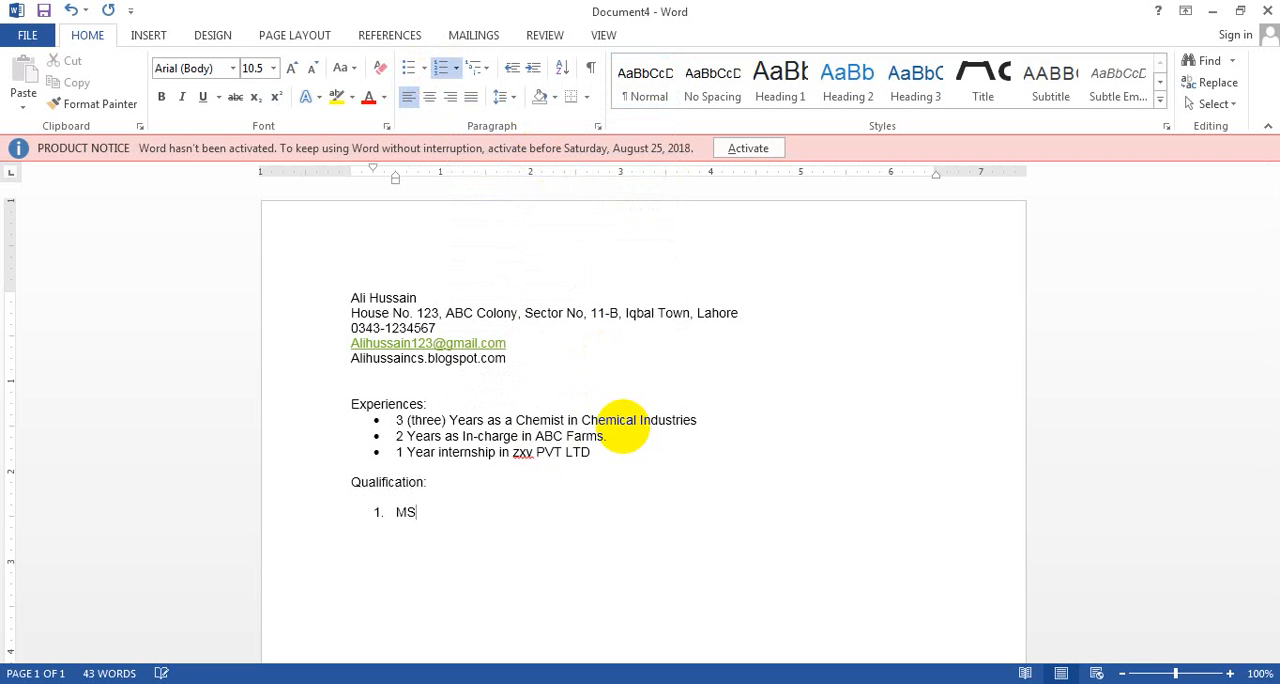
pyautogui.press('BackSpace')
pyautogui.write('.SC')
pyautogui.press('BackSpace')
pyautogui.write('C')
pyautogui.press('BackSpace')
pyautogui.press('BackSpace')
pyautogui.write('c in Chemistry Fro')
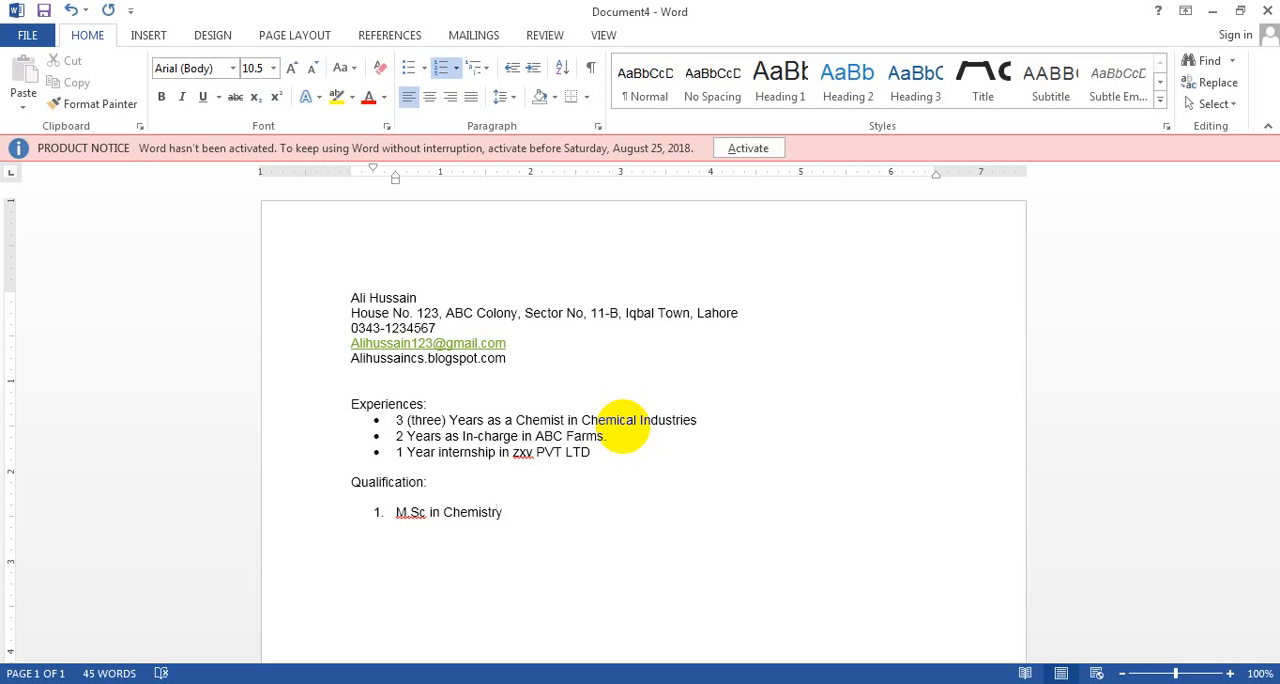
pyautogui.write('m University of ')
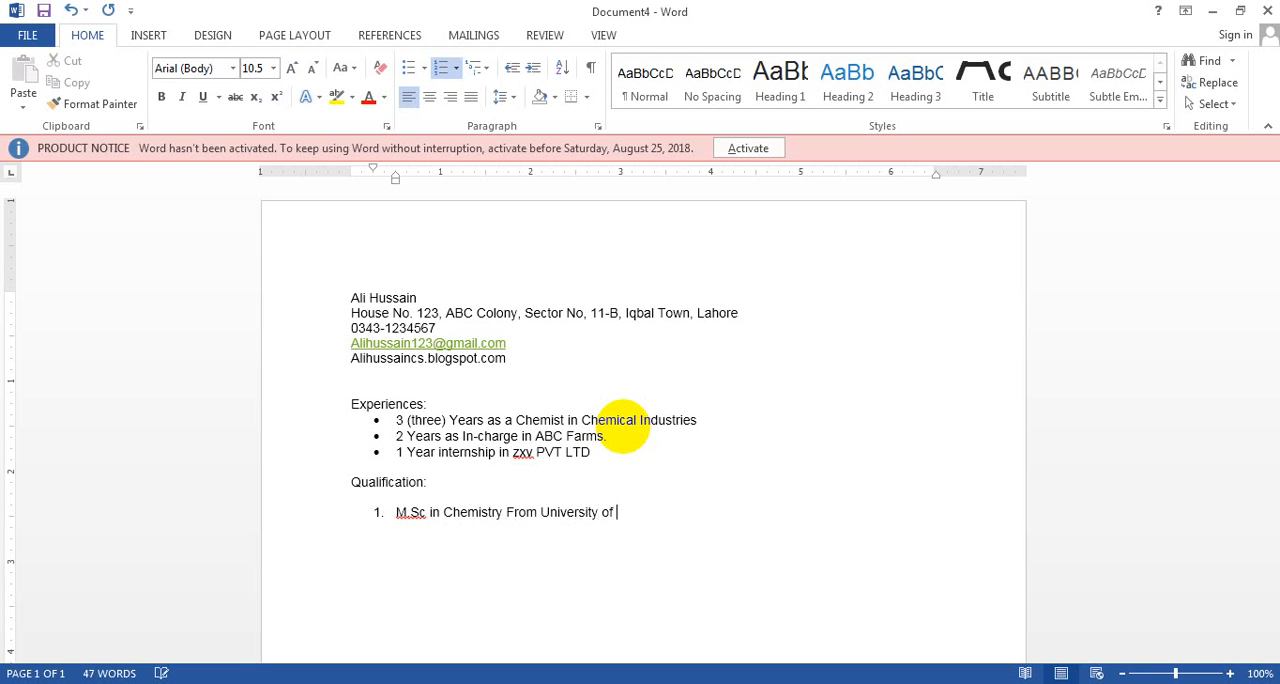
pyautogui.write('Lahore in 2017')
# Complete the first qualification with "University of Lahore in 2018" and start the second item
pyautogui.press('BackSpace')
pyautogui.write('8')
pyautogui.press('Return')
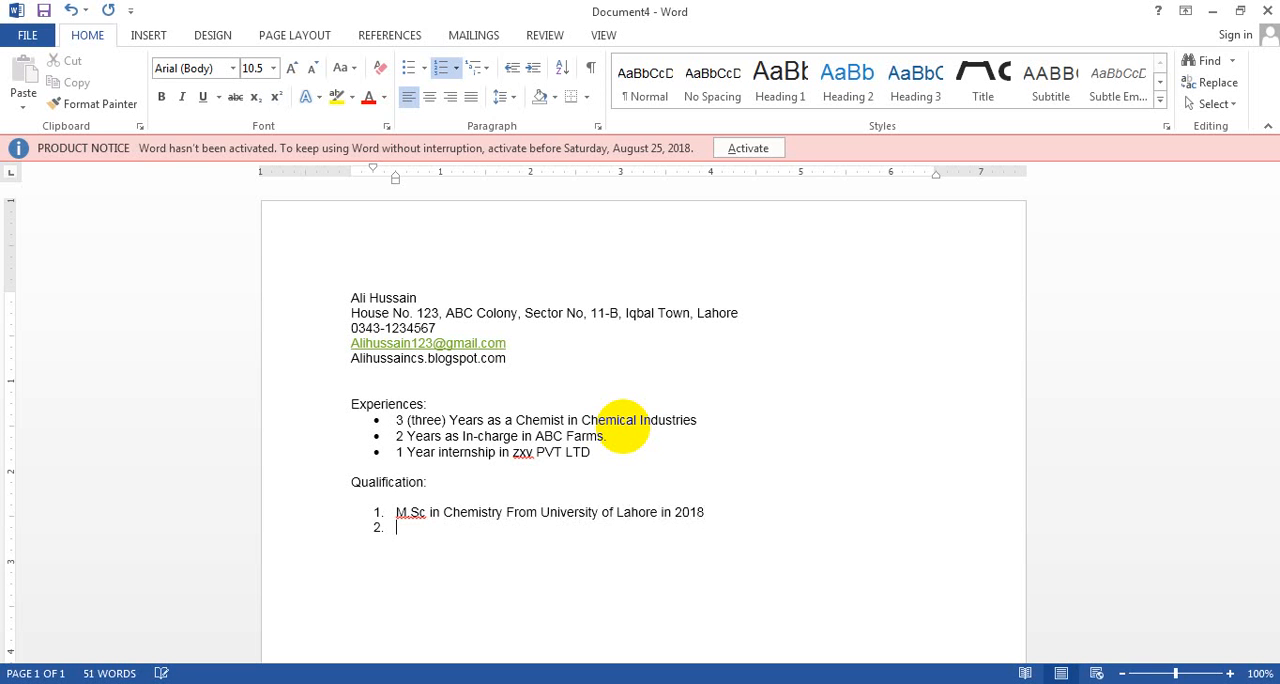
# Write the second qualification as "B.Sc (Science) From UIO Govt Collage" and start the third item
pyautogui.write('B.Sc (Science) From ')
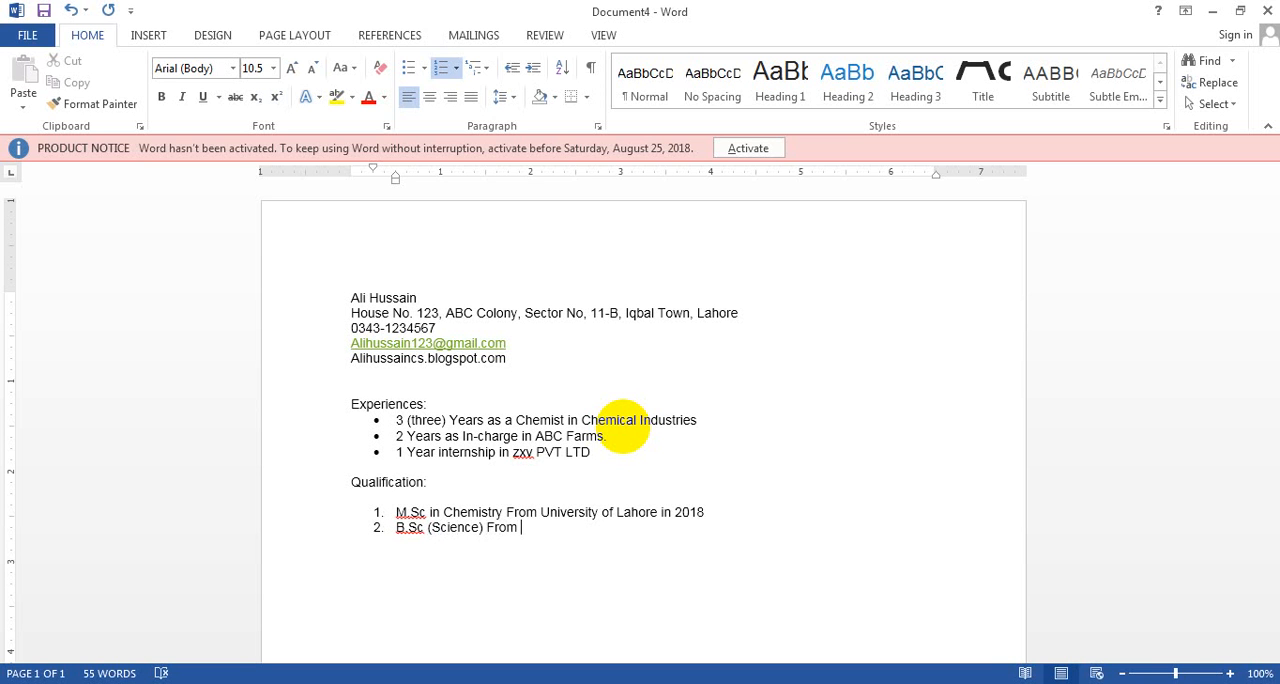
pyautogui.write('UIO Govt Collage')
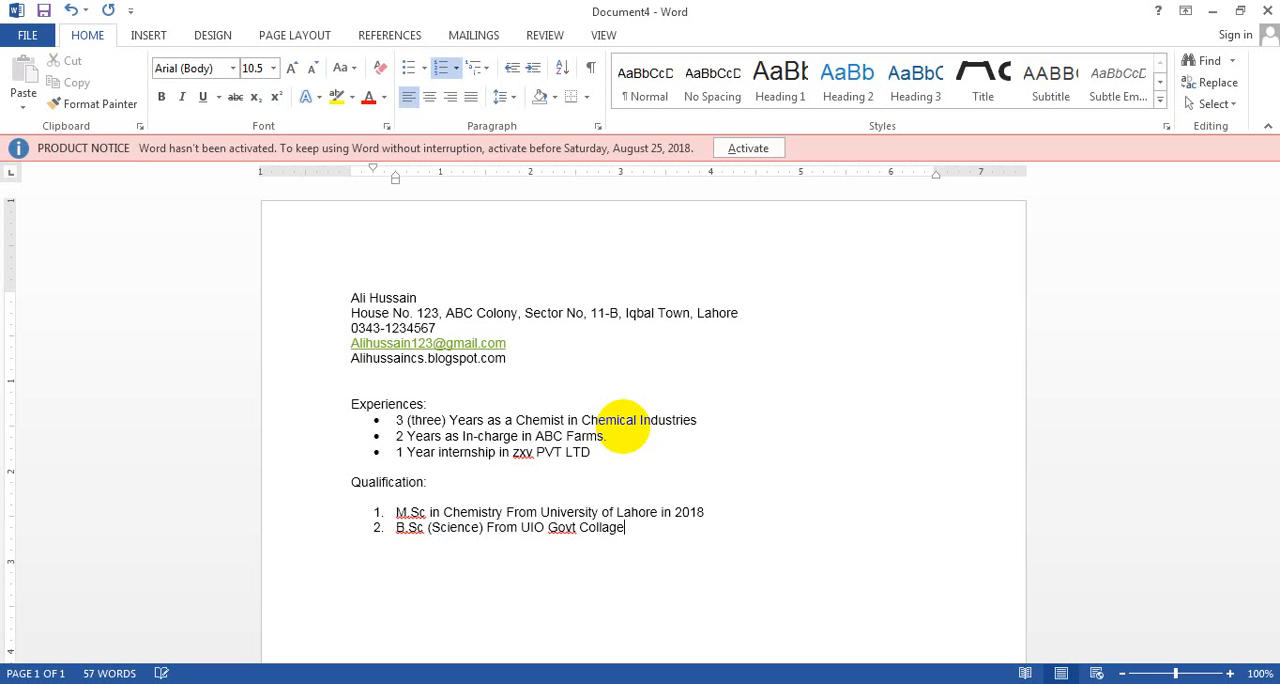
pyautogui.press('Return')
# Write the third qualification as "SSc (Science) From UIO Govt Collage"
pyautogui.write('SSc (Science) From ')
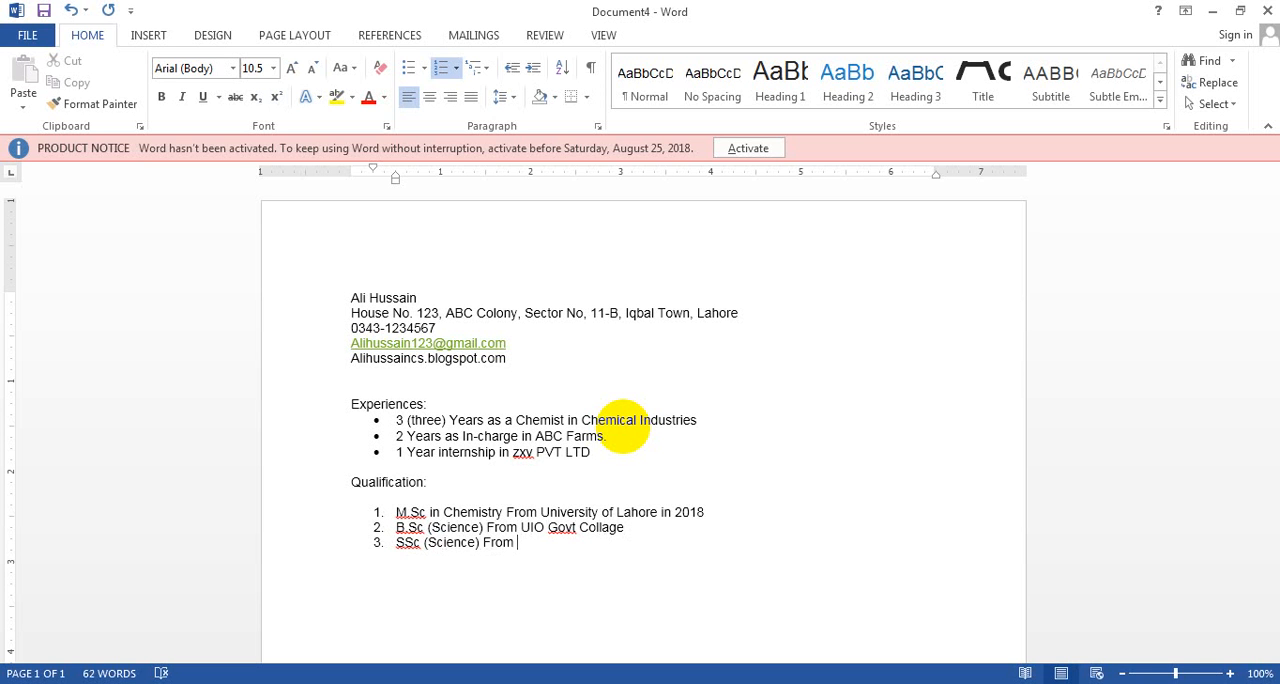
pyautogui.write('IO')
pyautogui.press('BackSpace')
pyautogui.press('BackSpace')
pyautogui.write('UIO Govt Collage')
# Start a fourth item in the Qualification list and change the third item's degree to "HSc"
pyautogui.press('Return')
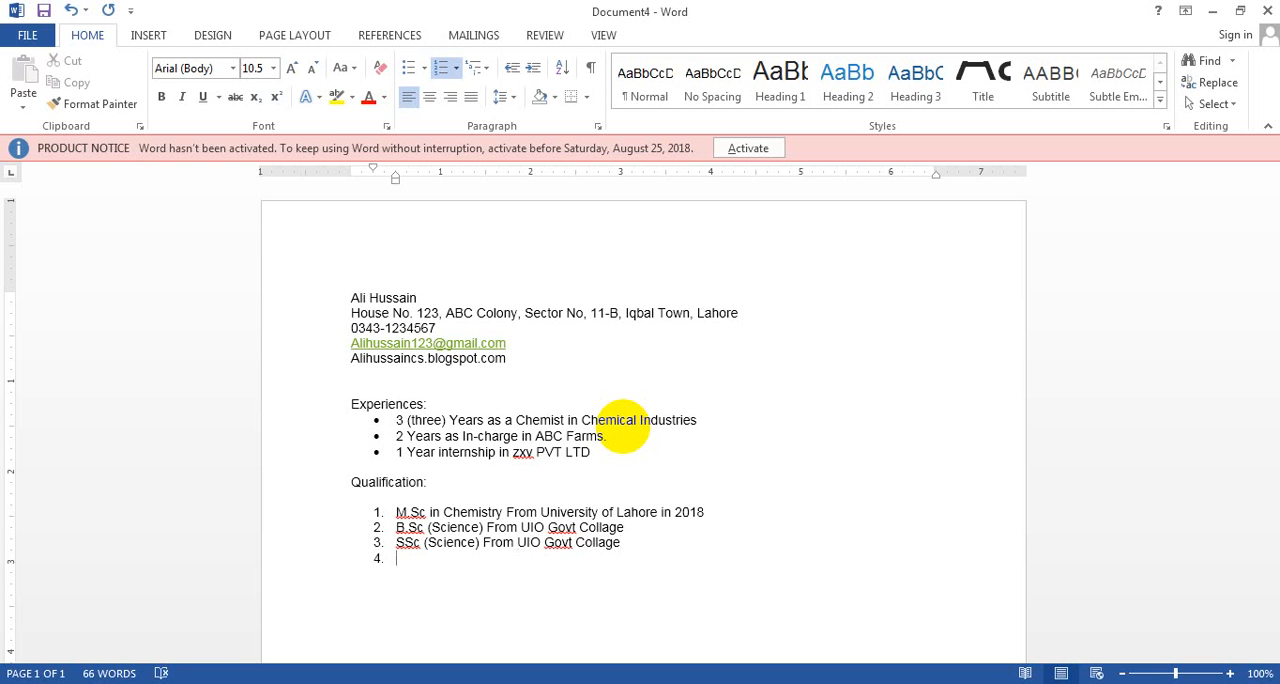
pyautogui.press('Up')
pyautogui.press('BackSpace')
pyautogui.press('BackSpace')
pyautogui.press('BackSpace')
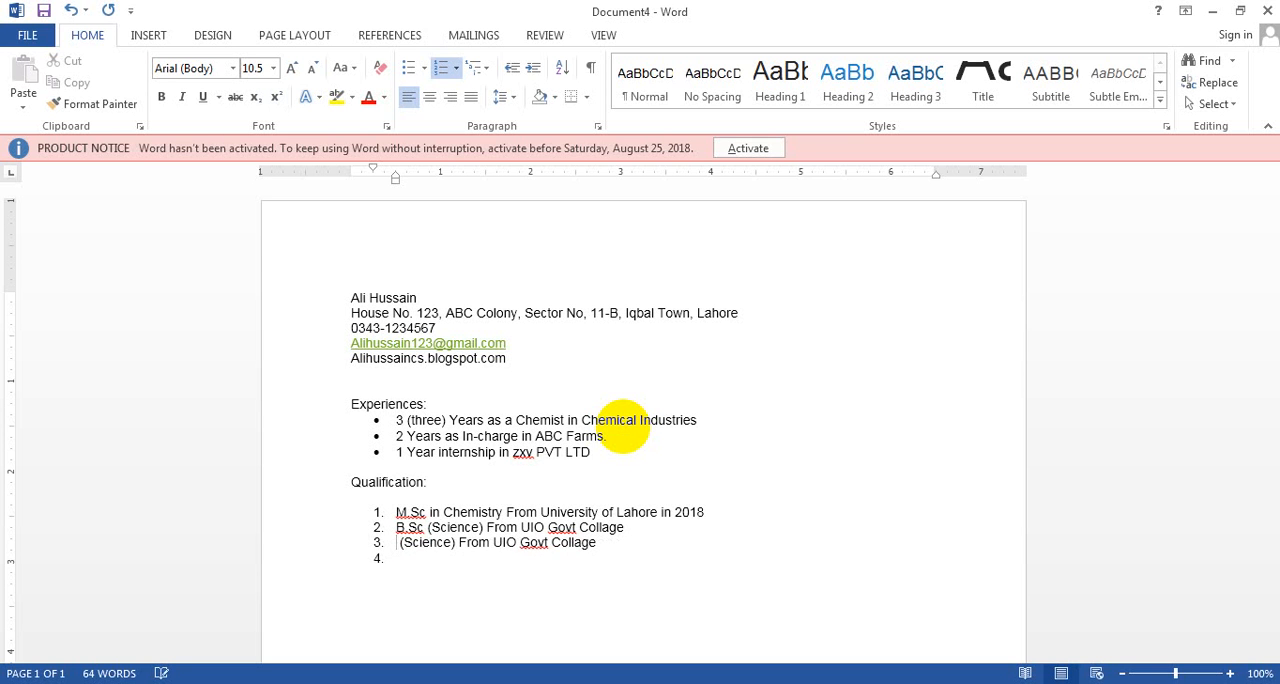
pyautogui.write('HSc')
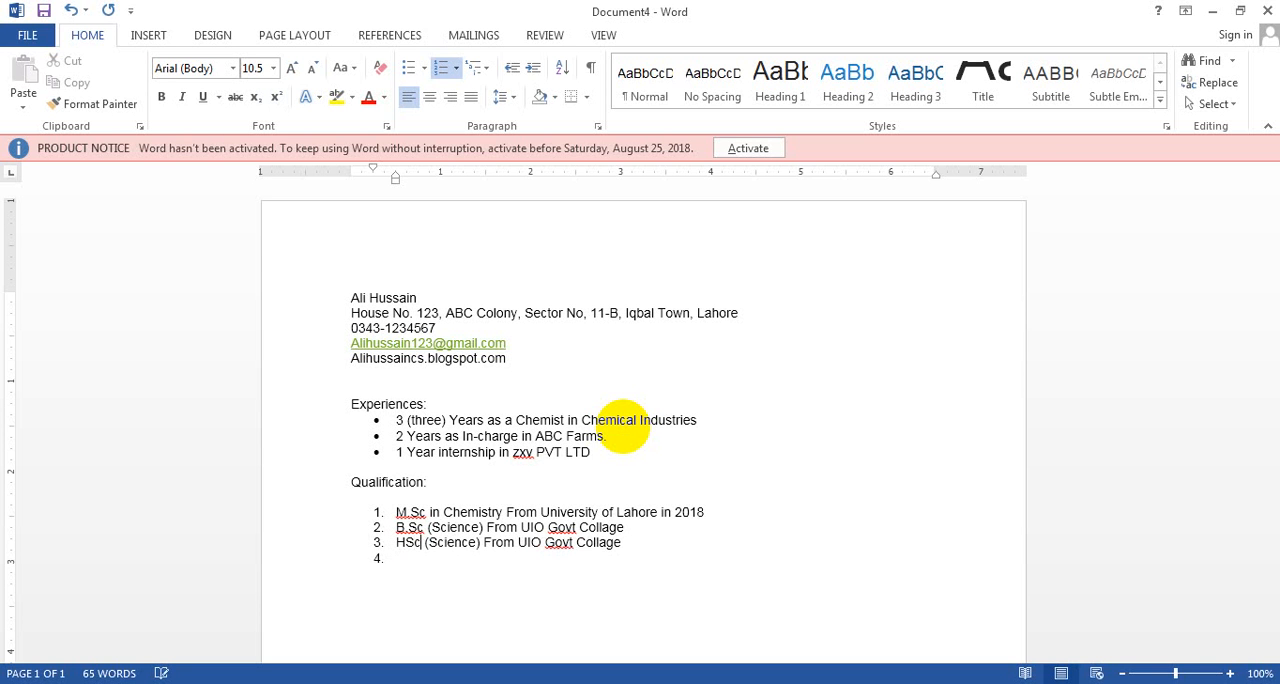
pyautogui.press('Down')
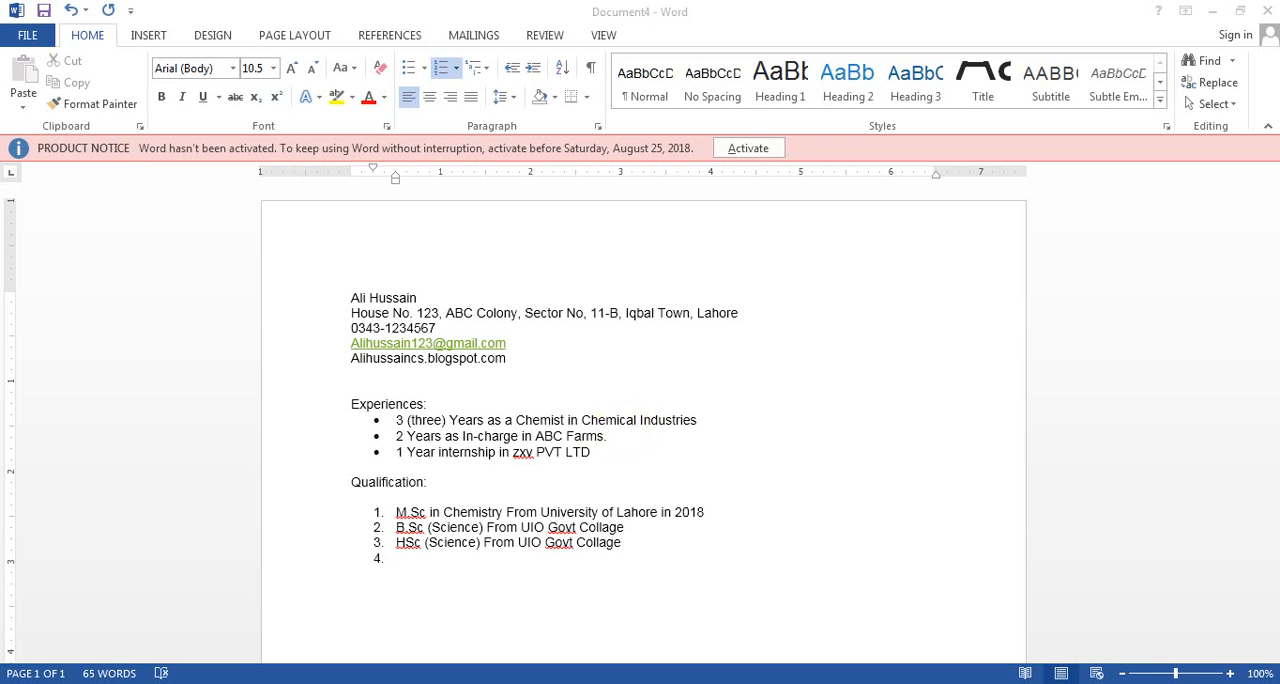
# Write the fourth qualification as "SSc (Science) From ABC School" and end the numbered list on the line below
pyautogui.click(423, 555)
pyautogui.write('S')
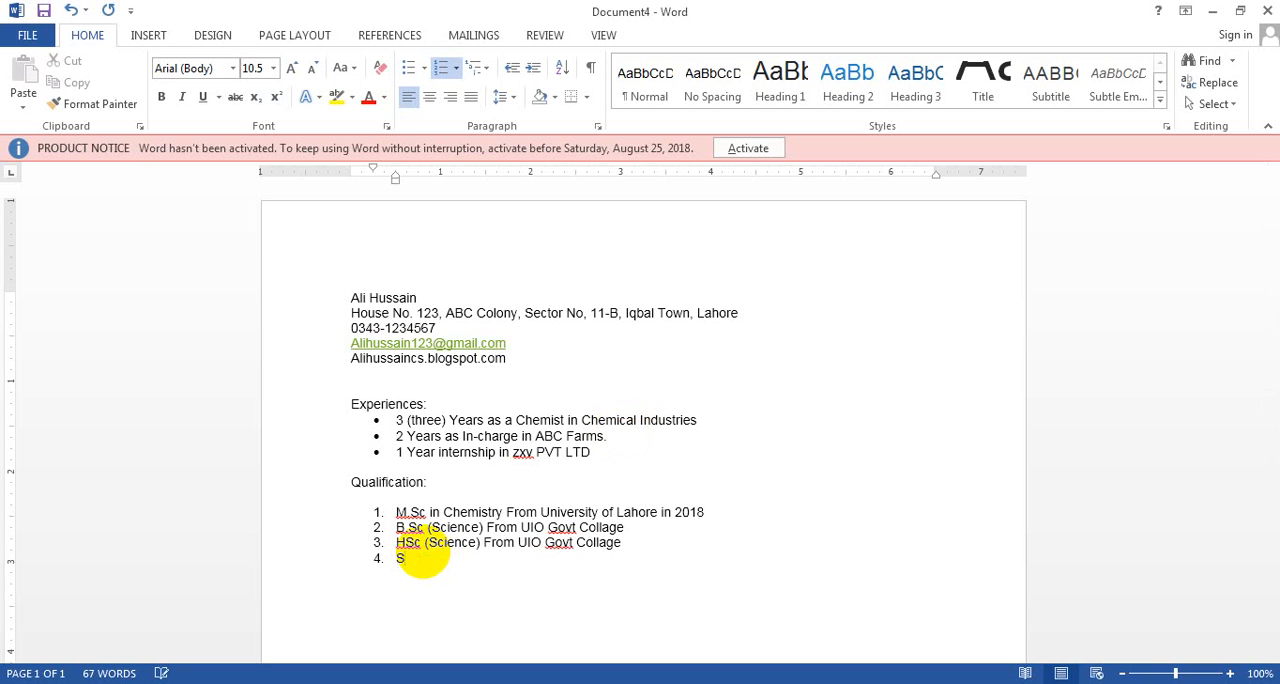
pyautogui.write('Sc (Science) From AC')
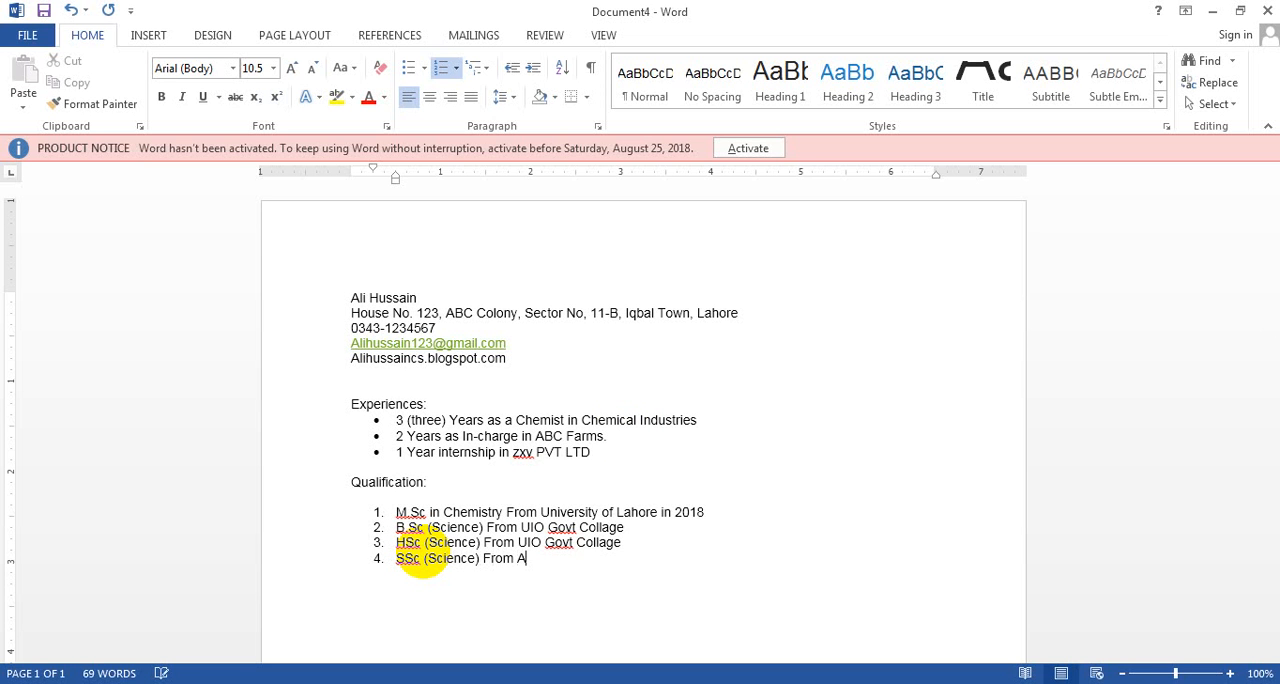
pyautogui.press('BackSpace')
pyautogui.write('HC')
pyautogui.press('BackSpace')
pyautogui.press('BackSpace')
pyautogui.write('BC School')
pyautogui.press('Return')
pyautogui.press('Return')
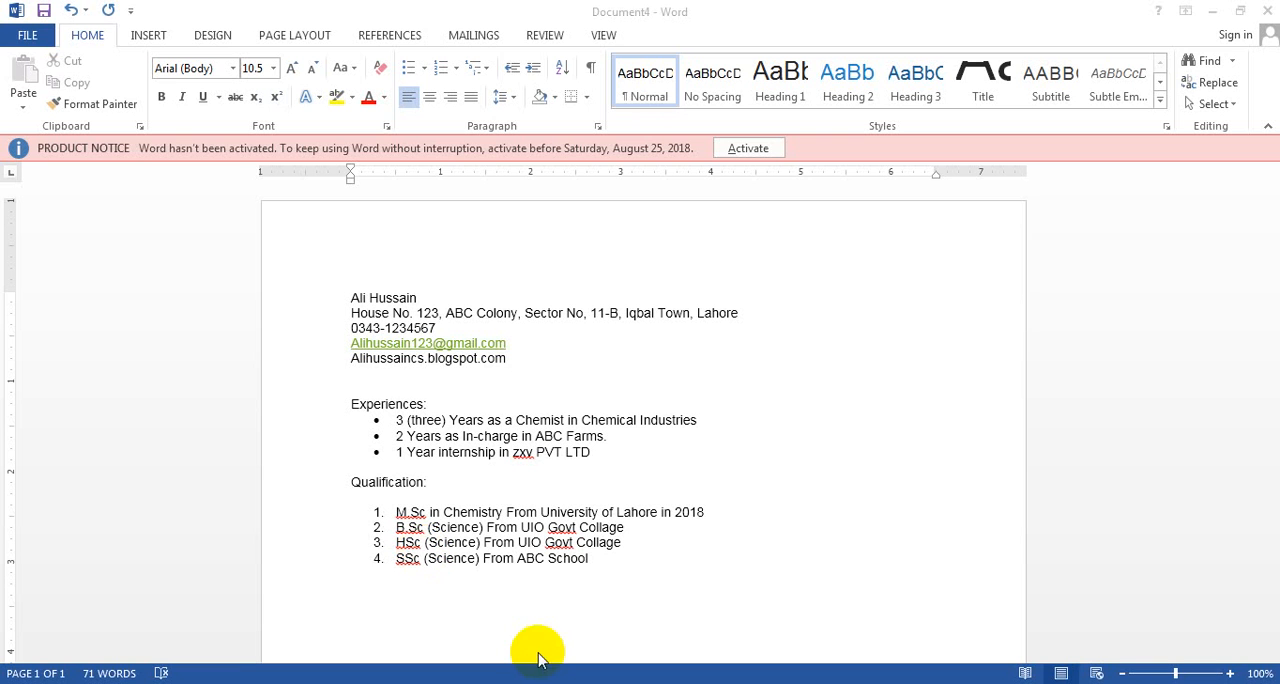
pyautogui.click(371, 589)
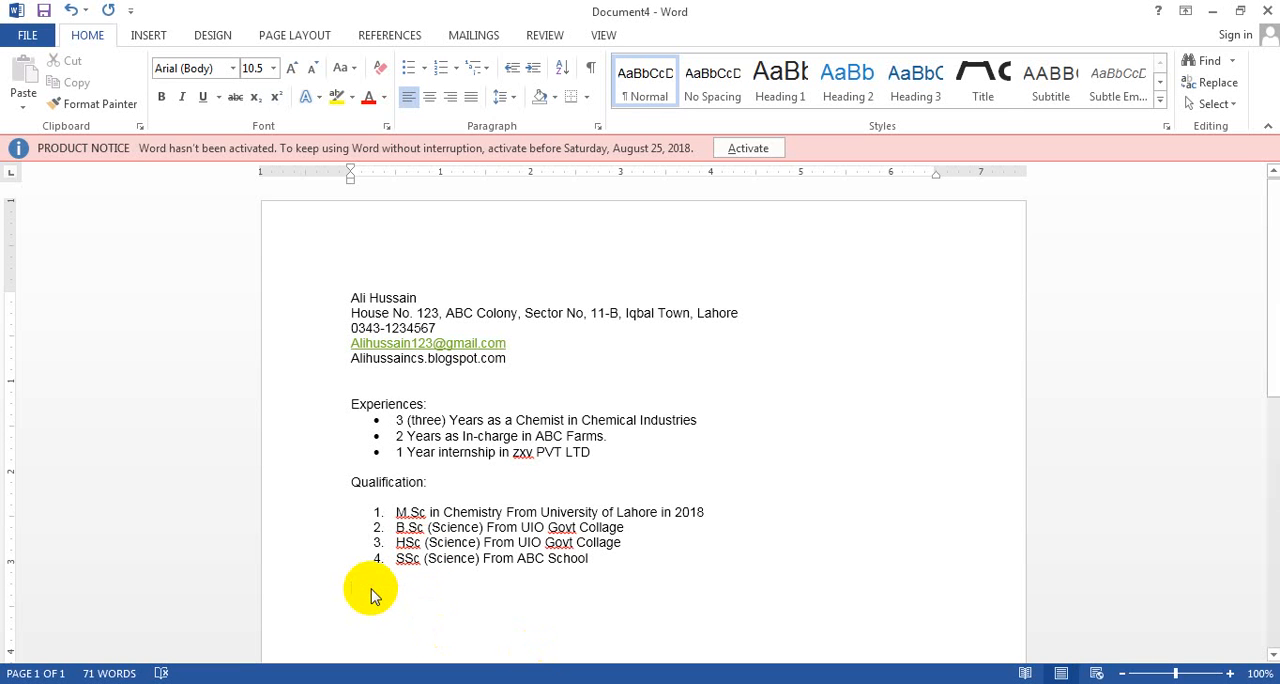
pyautogui.write('SKil')
pyautogui.press('BackSpace')
pyautogui.press('BackSpace')
pyautogui.press('BackSpace')
pyautogui.write('k')
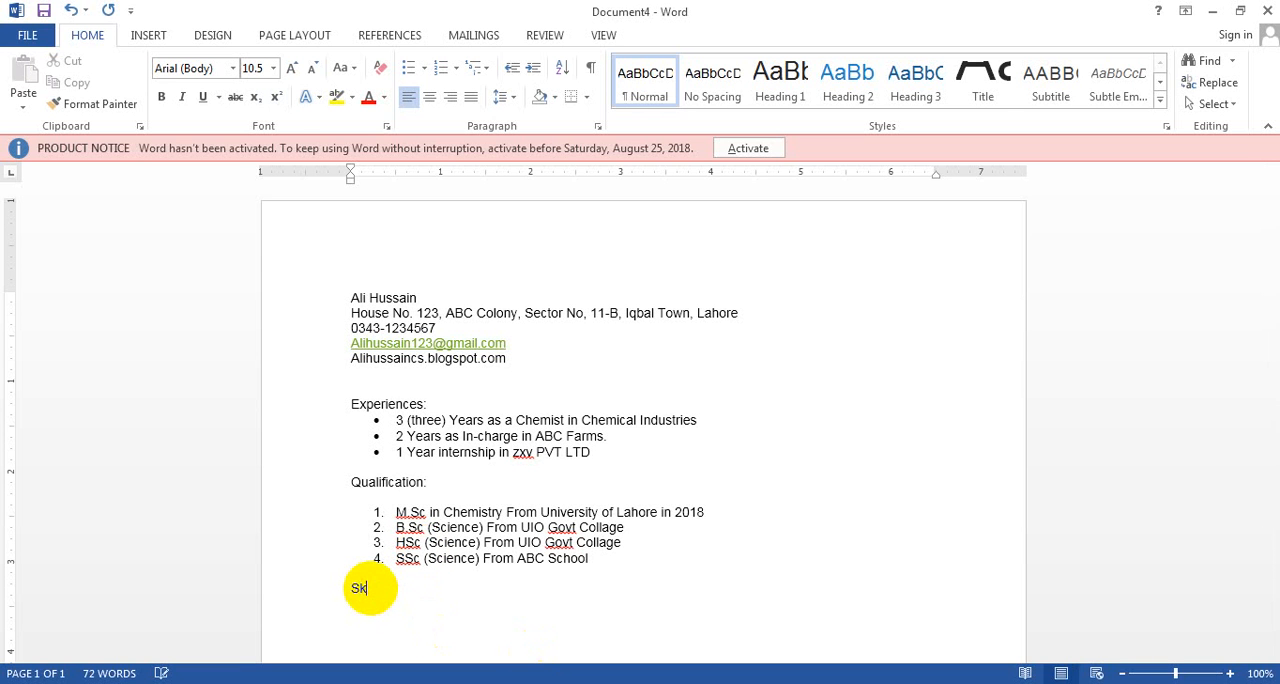
pyautogui.press('BackSpace')
pyautogui.press('BackSpace')
# Add the heading "Certification:" below the Qualification list
pyautogui.write('Certification:')
# Start an arrow-bulleted list under Certification with "MS –Office 2013" as its first item and open the second item
pyautogui.click(424, 67)
pyautogui.click(424, 234)
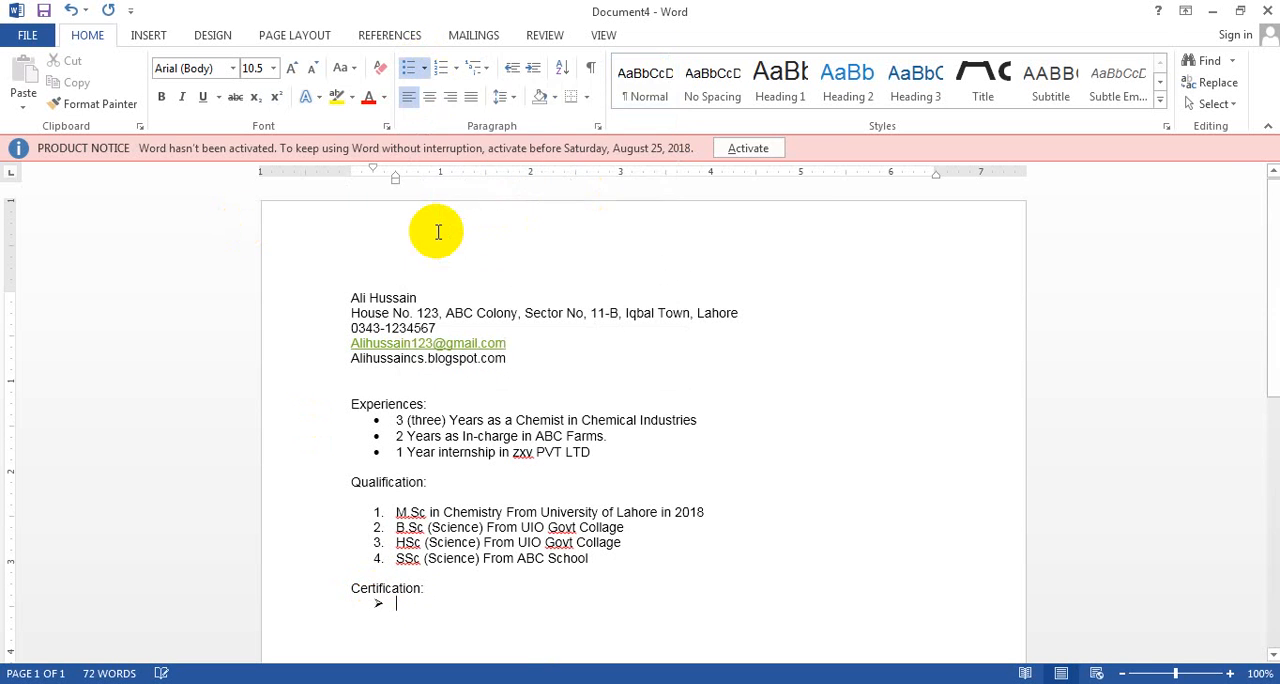
pyautogui.write('MS ')
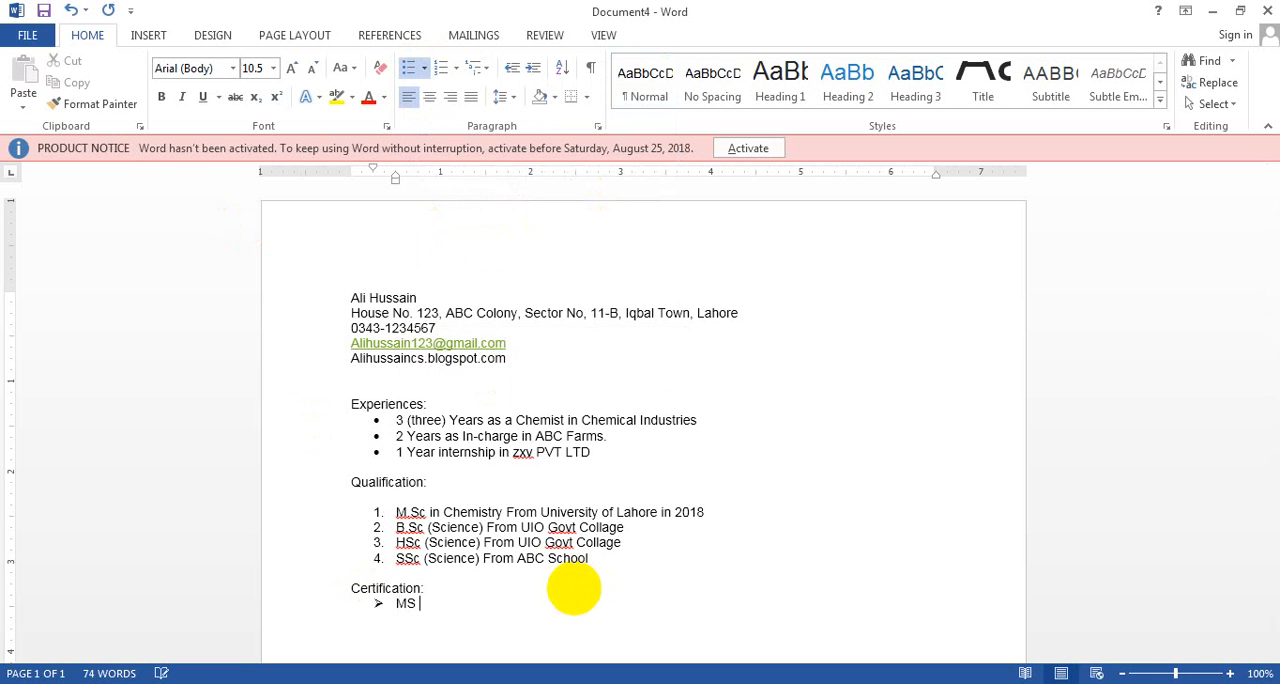
pyautogui.write('-')
pyautogui.write('ice 2013')
pyautogui.press('Return')
pyautogui.write('Typing ski')
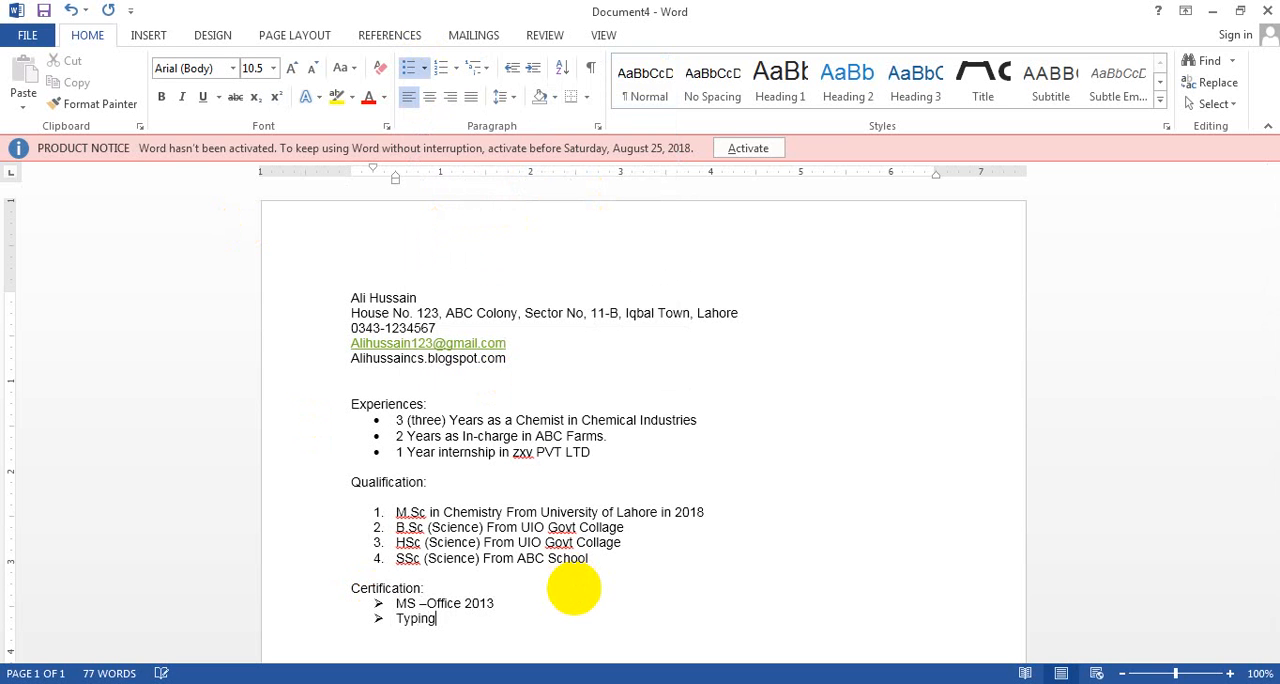
pyautogui.press('BackSpace')
pyautogui.press('BackSpace')
pyautogui.press('BackSpace')
pyautogui.press('BackSpace')
pyautogui.press('BackSpace')
pyautogui.press('BackSpace')
pyautogui.press('BackSpace')
pyautogui.press('BackSpace')
# Begin the second certification with "Computer Graphic (Photoshop, Freehand,"
pyautogui.press('BackSpace')
pyautogui.press('BackSpace')
pyautogui.write('Compuer')
pyautogui.press('BackSpace')
pyautogui.press('BackSpace')
pyautogui.write('ter Graphic ')
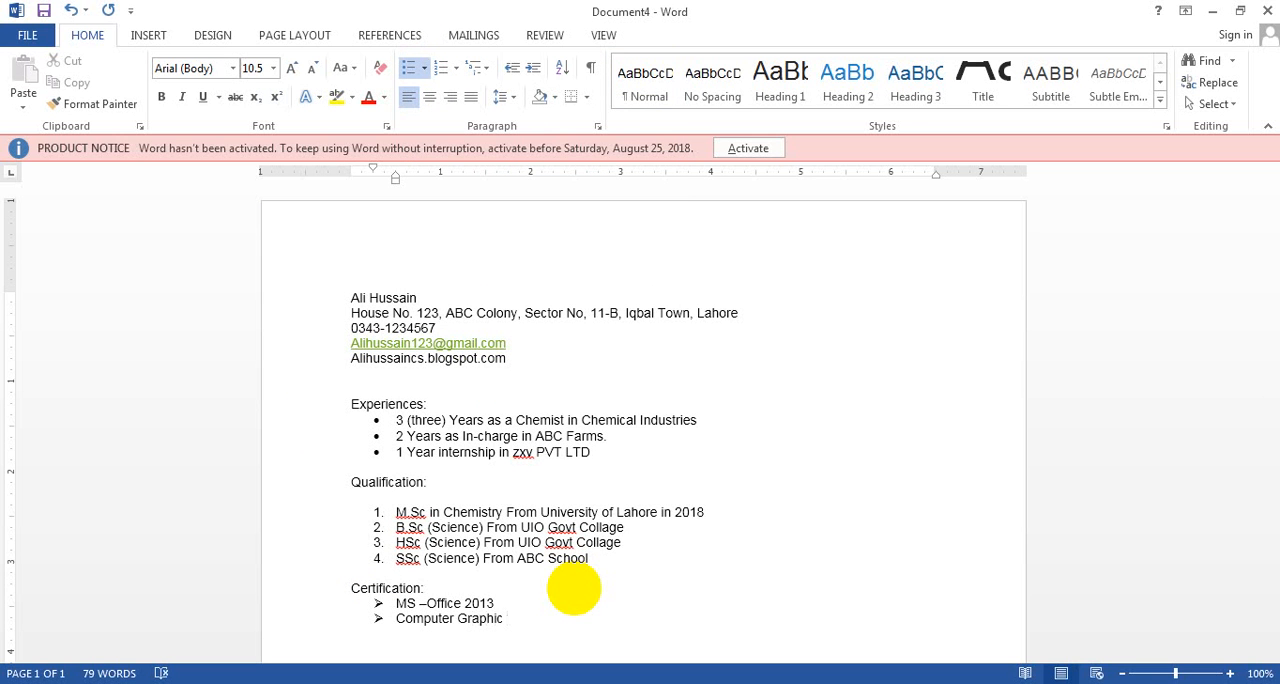
pyautogui.write('(Photoshop, Freehand,')
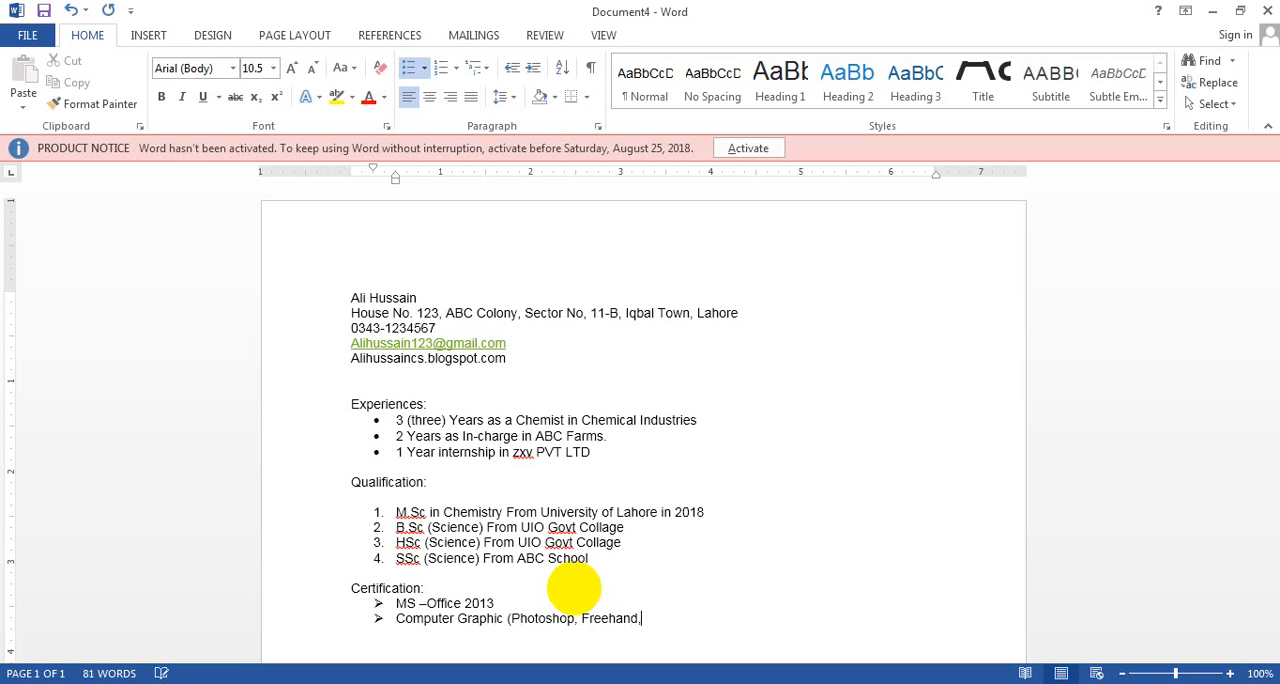
pyautogui.write(' and related other')
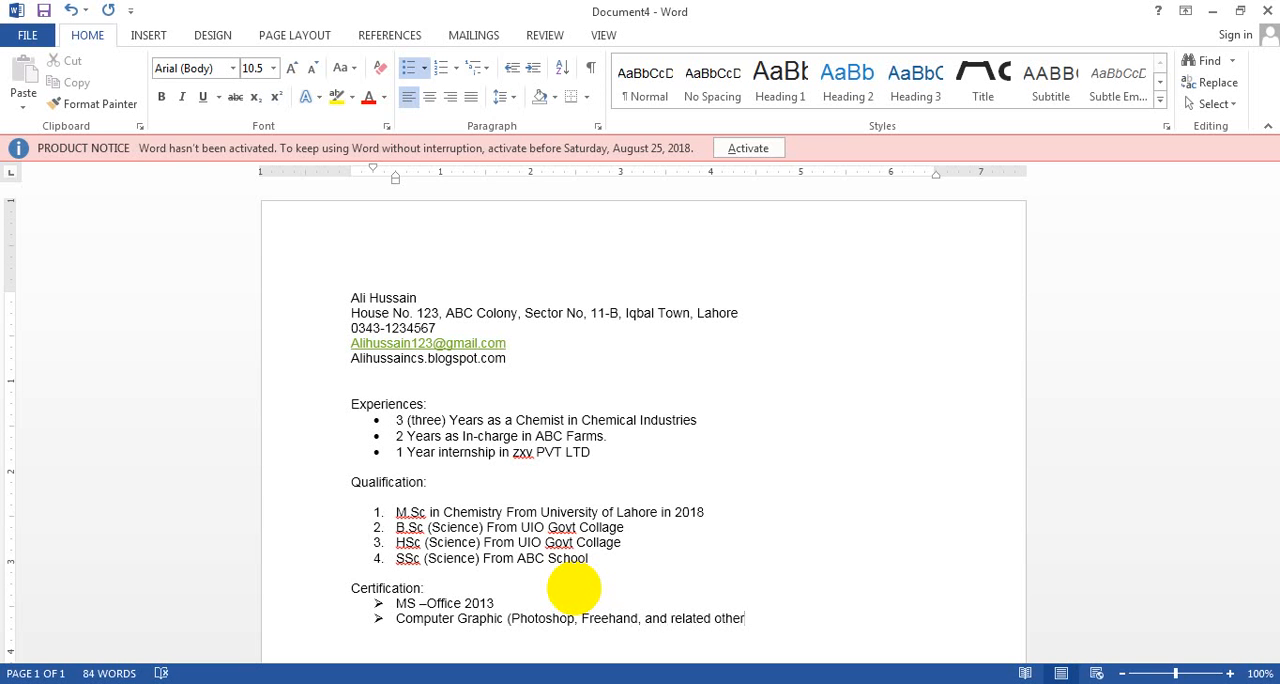
# Complete the second certification with "and related others software)" and start the third item
pyautogui.write('s software)')
pyautogui.press('Return')
# Begin the third certification with "Programming languages ("
pyautogui.write('Programmign')
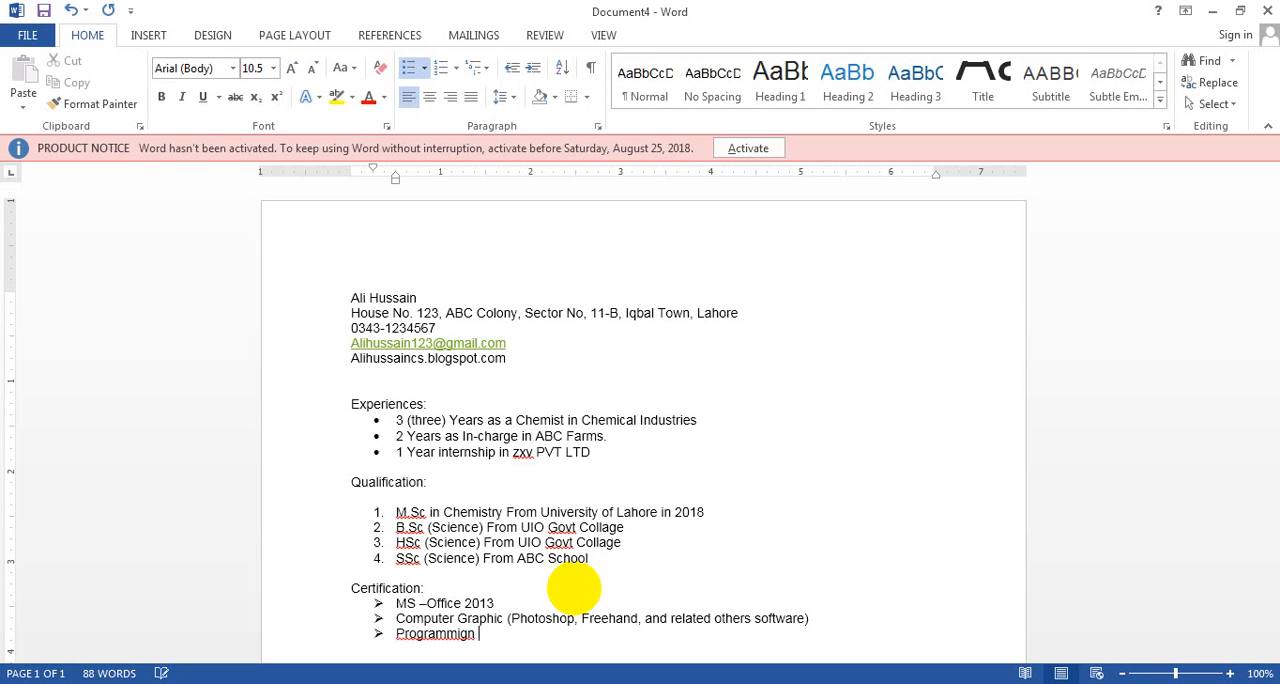
pyautogui.press('BackSpace')
pyautogui.press('BackSpace')
pyautogui.press('BackSpace')
pyautogui.write('ng languaes')
pyautogui.press('BackSpace')
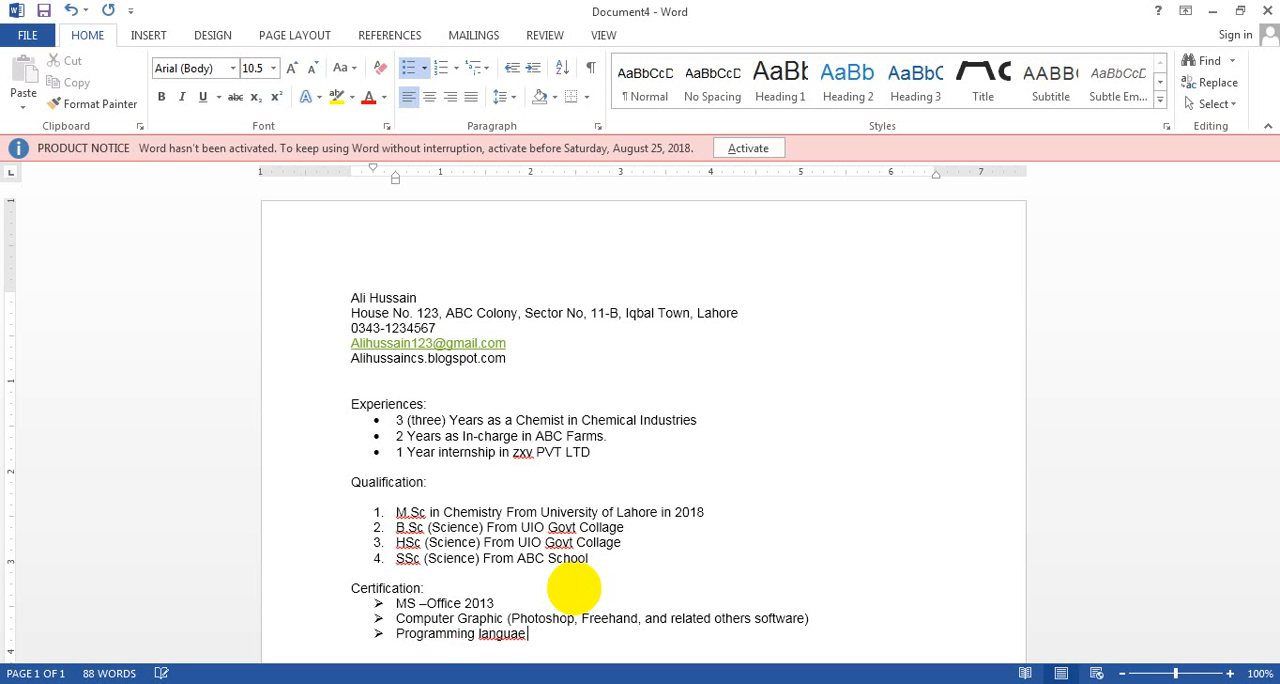
pyautogui.press('BackSpace')
pyautogui.press('BackSpace')
pyautogui.write('ages (')
pyautogui.write('C,C__')
pyautogui.write('++, ')
pyautogui.write('Java, P')
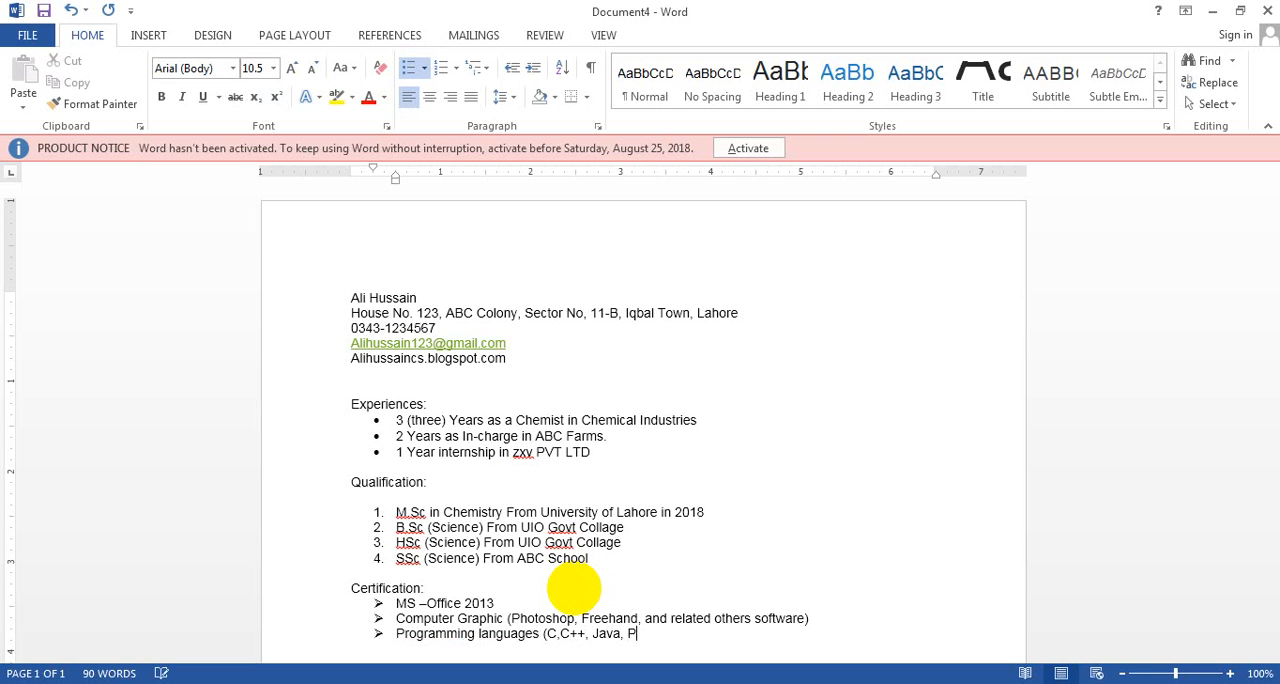
pyautogui.write('ython)')
# Complete the third certification with "C,C++, Java, Python)" and start the fourth item
pyautogui.press('Return')
pyautogui.write('Final')
pyautogui.press('BackSpace')
pyautogui.press('BackSpace')
pyautogui.press('BackSpace')
pyautogui.press('BackSpace')
pyautogui.press('BackSpace')
pyautogui.press('BackSpace')
# Write "Web Designing" as the fourth certification and end the bulleted list
pyautogui.write('Web Es')
pyautogui.press('BackSpace')
pyautogui.press('BackSpace')
pyautogui.write('Designing')
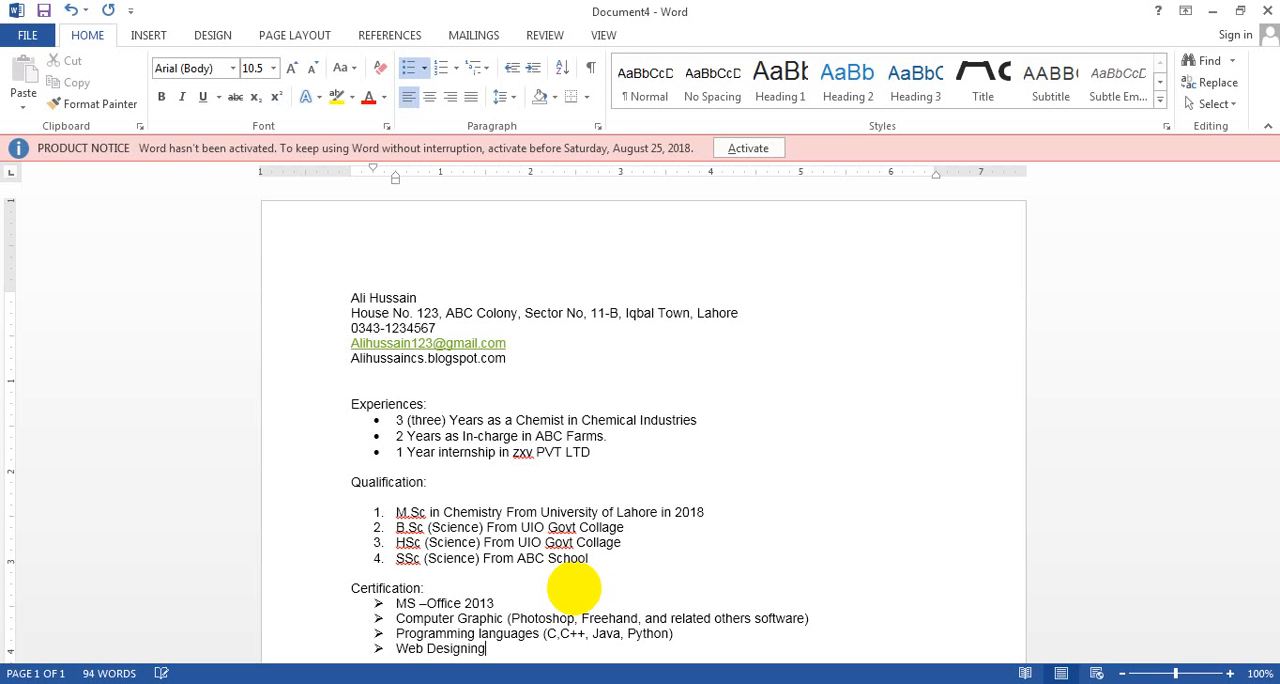
pyautogui.press('Return')
# Add the heading "Skills:" and start a list below it with the multicoloured star bullet
pyautogui.press('Return')
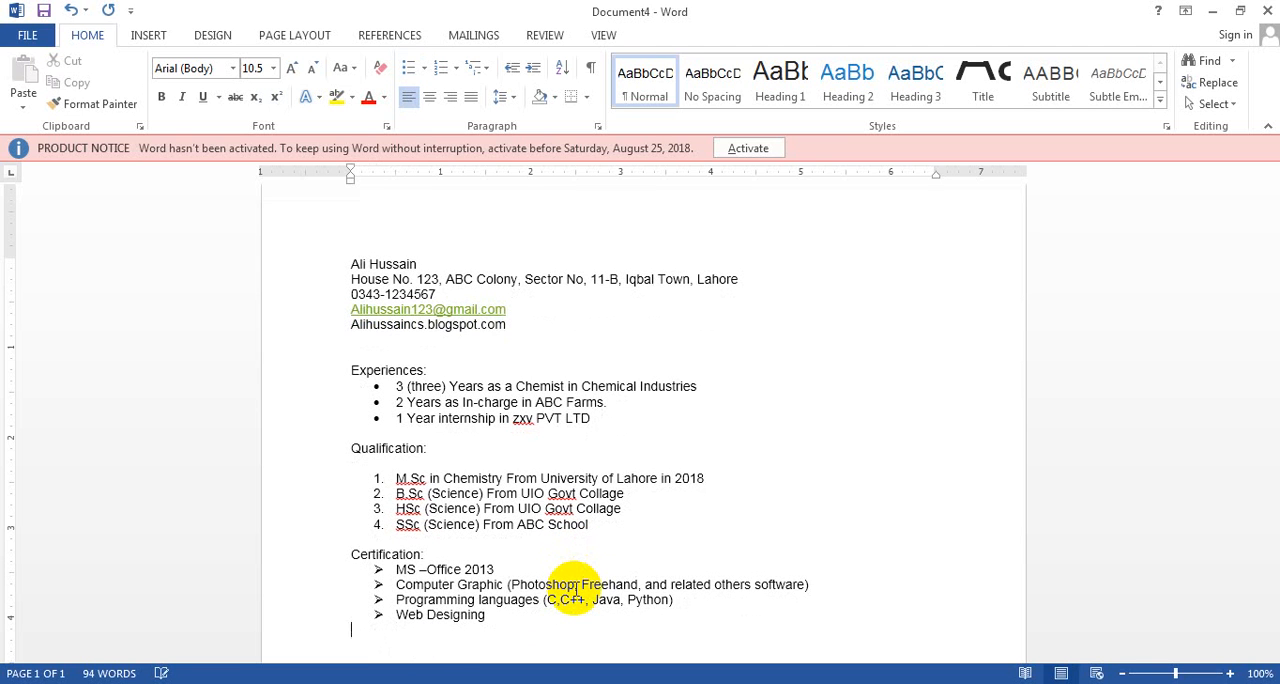
pyautogui.write('Skills:')
pyautogui.press('Return')
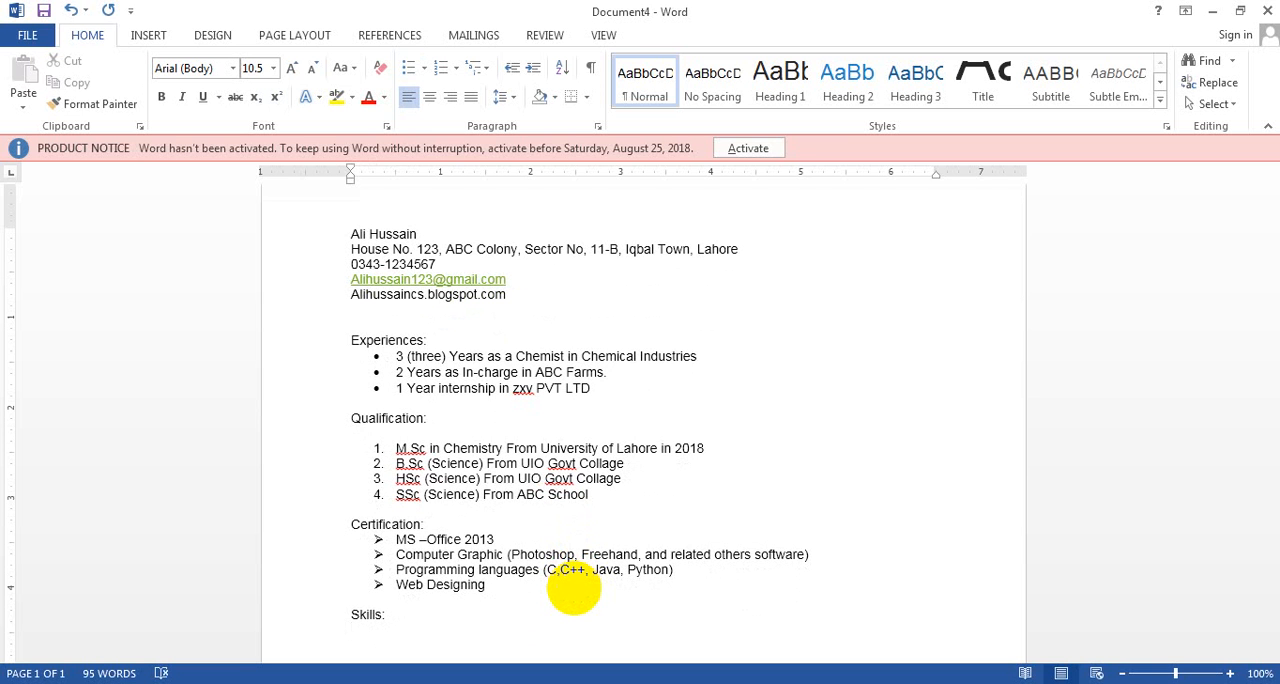
pyautogui.click(425, 68)
pyautogui.click(603, 192)
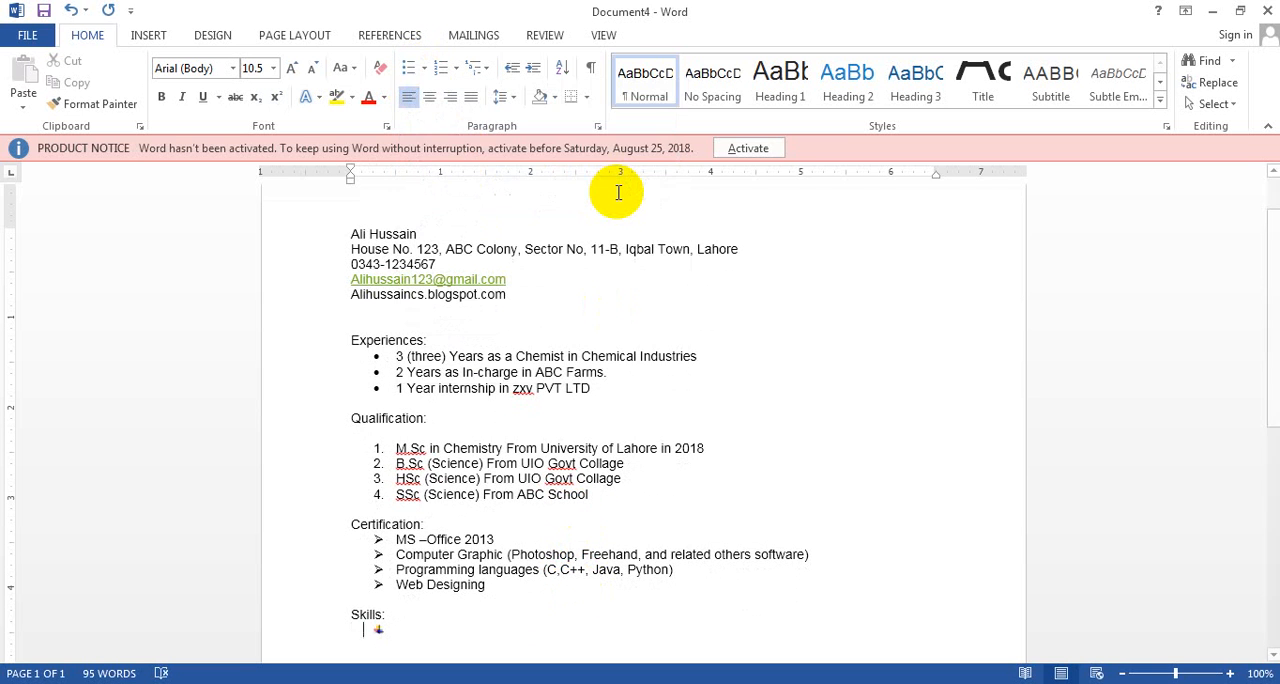
# Begin the first skill with "Typing Skill including English, Urdu and Hindi"
pyautogui.write('Typ')
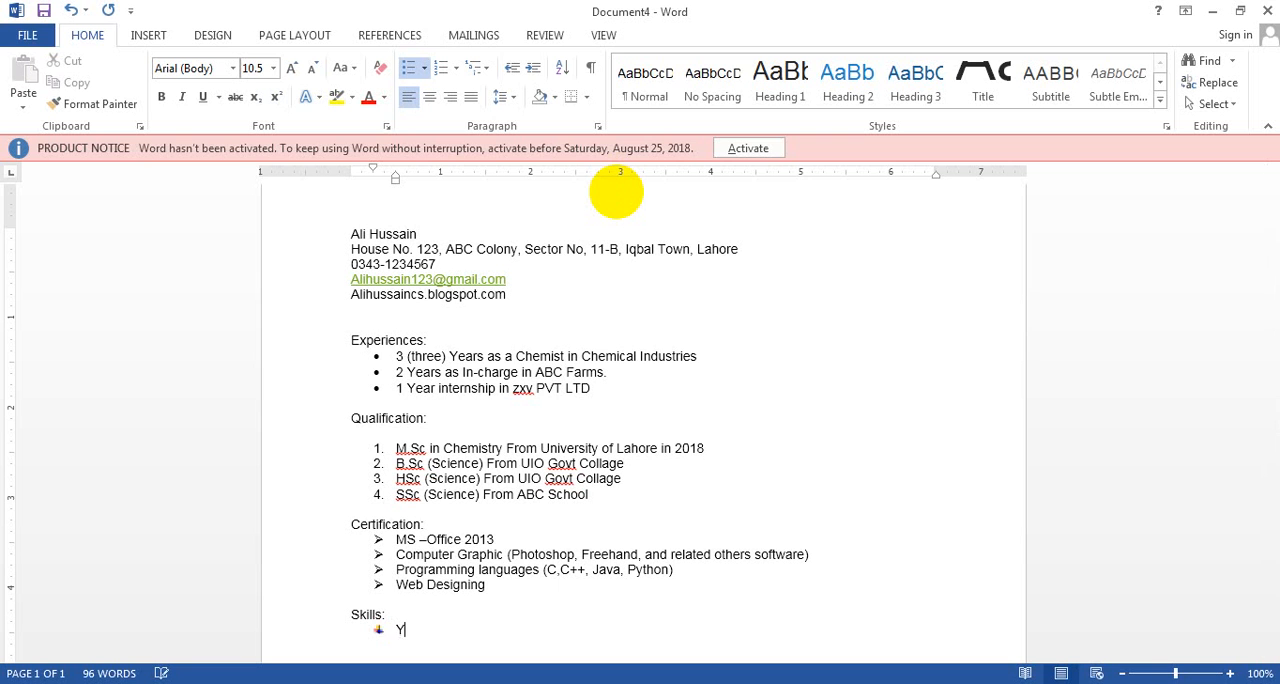
pyautogui.write('ing Skill incl')
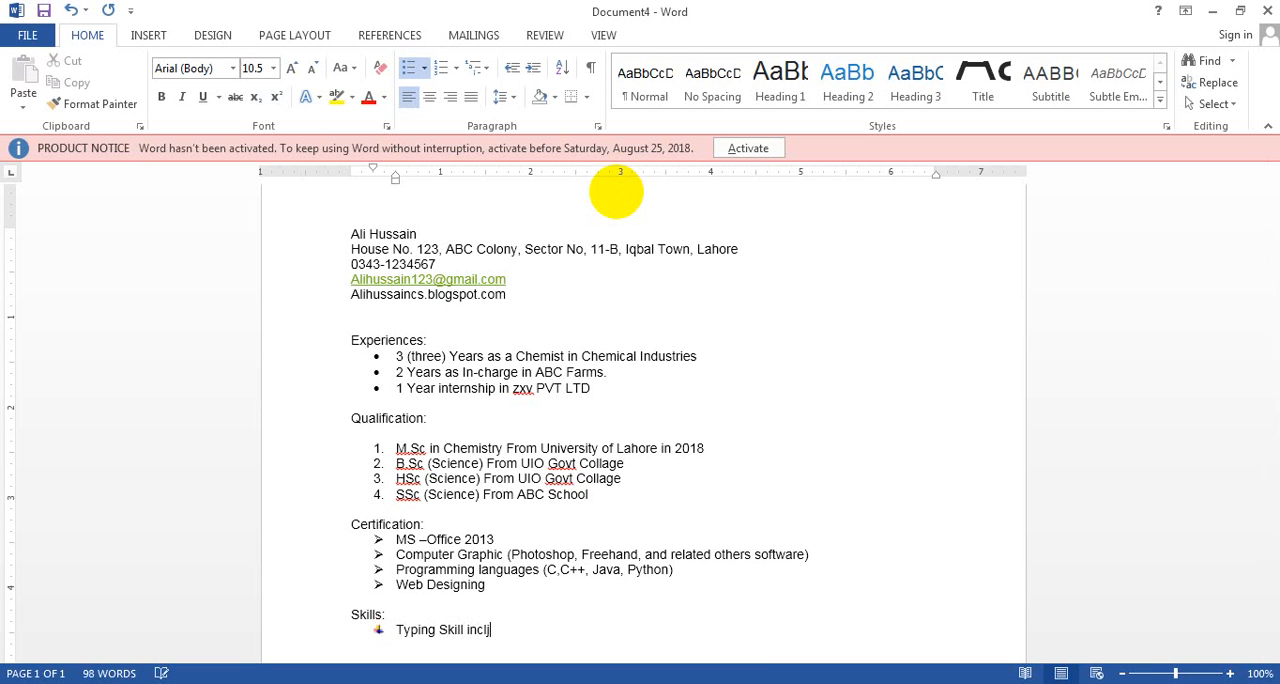
pyautogui.write('uding English, Urdu')
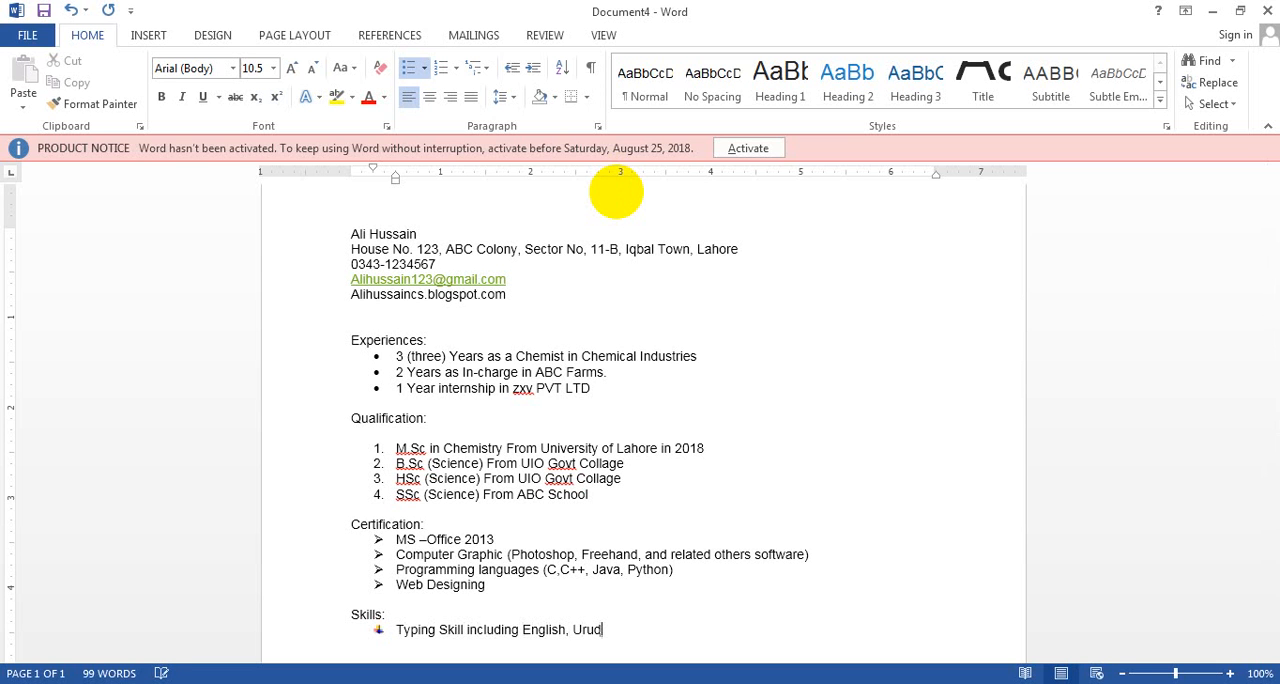
pyautogui.press('BackSpace')
pyautogui.press('BackSpace')
pyautogui.write('du and Hindu')
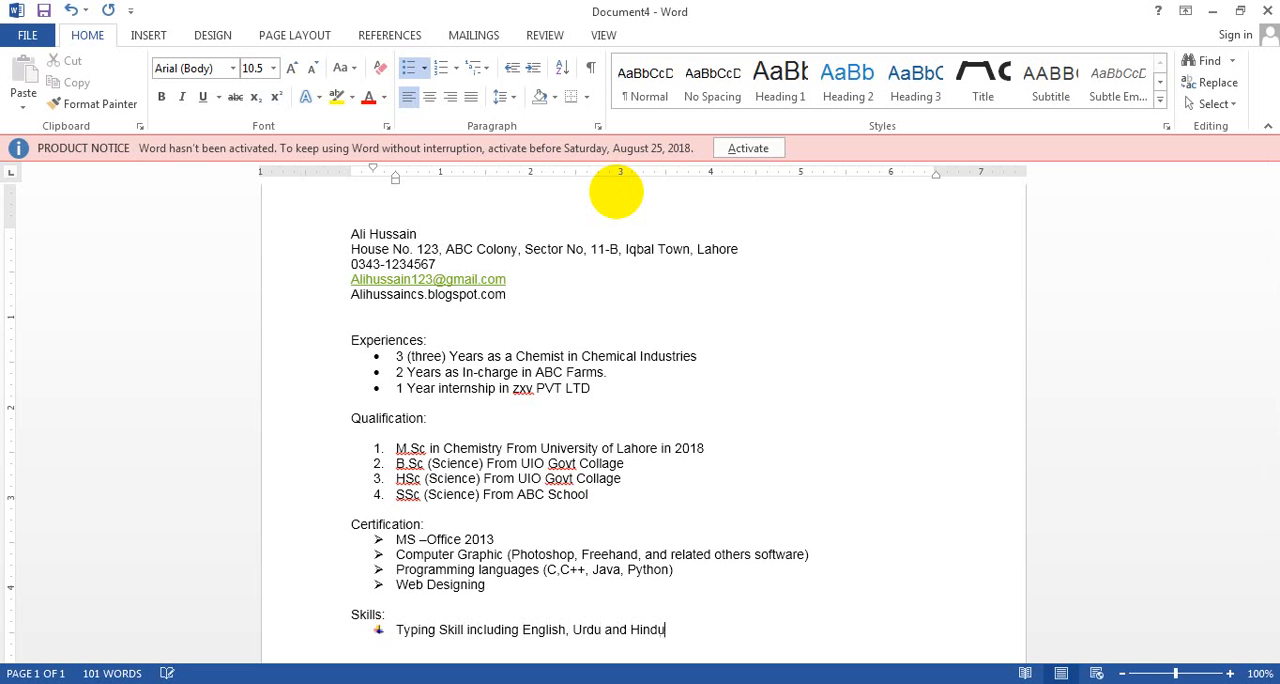
pyautogui.press('BackSpace')
pyautogui.write('i with 40 + wo')
# Complete the first skill with "with 40 + wpm" and add "Swimming" as the second skill
pyautogui.press('BackSpace')
pyautogui.write('pm')
pyautogui.press('Return')
pyautogui.write('Swimming')
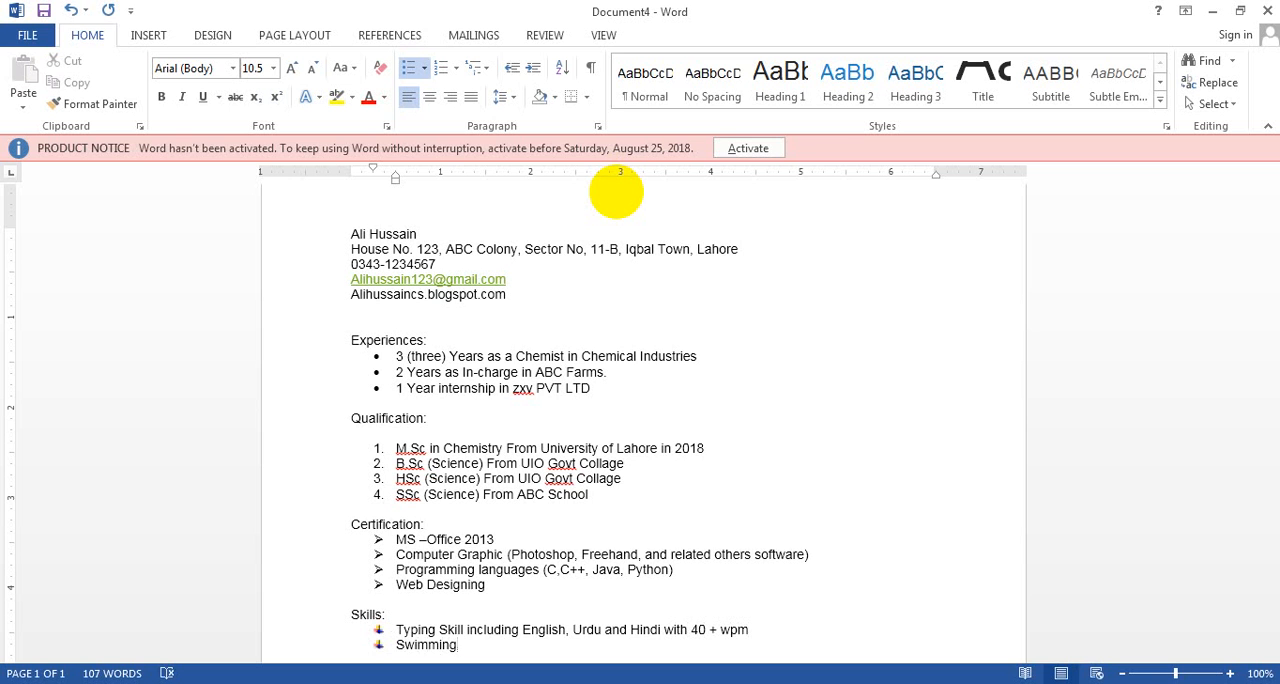
pyautogui.press('Return')
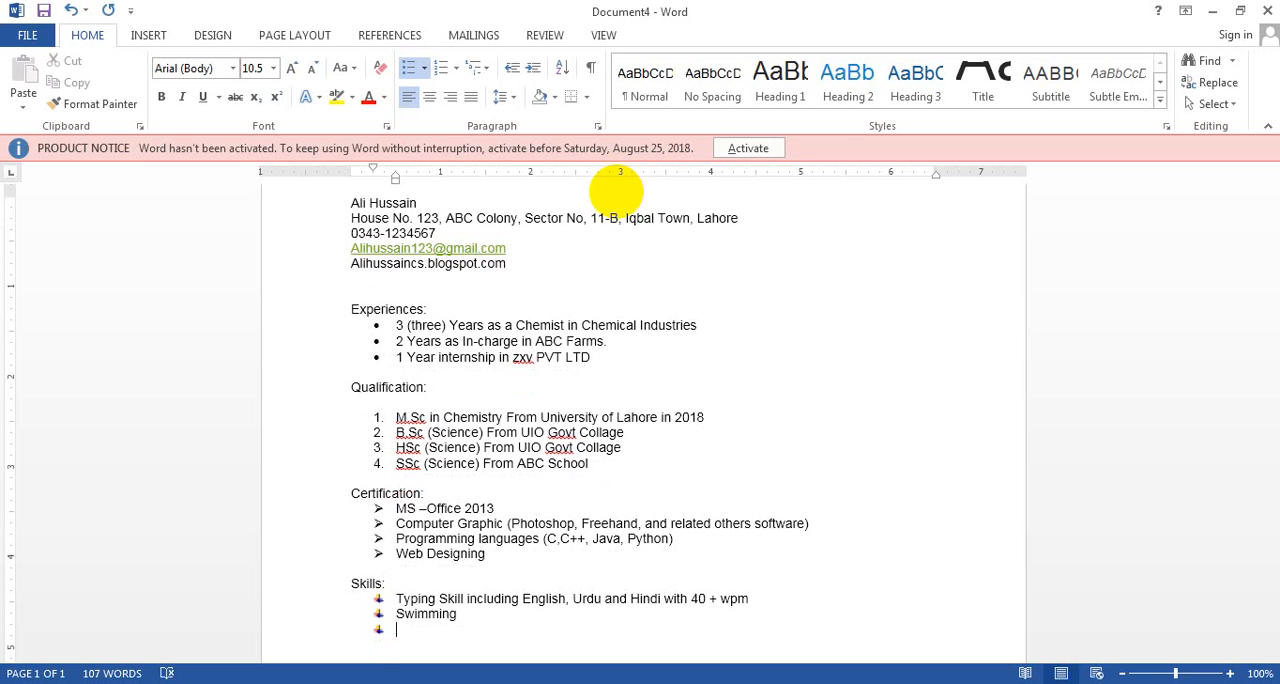
# Write "Blog writing" as the third skill and end the list, leaving a blank line below it
pyautogui.write('Blog writing')
pyautogui.press('Return')
pyautogui.press('Return')
pyautogui.press('Return')
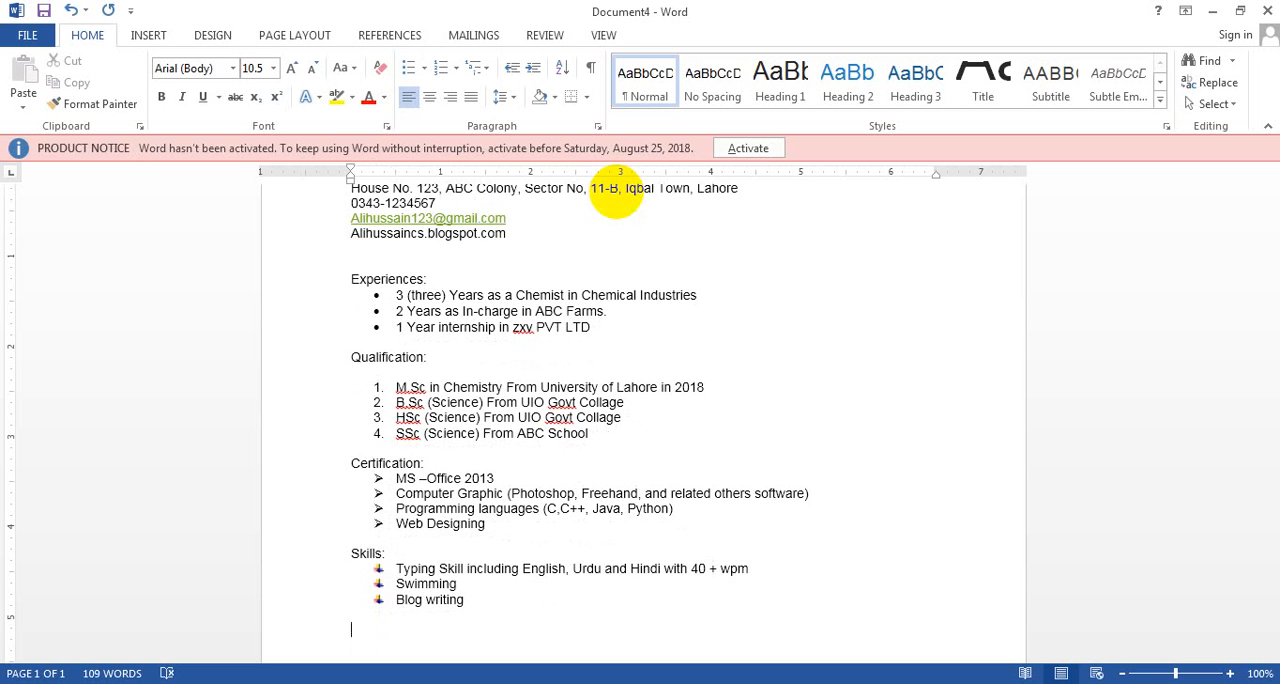
# Add the heading "Hobbies:" and start a square-bulleted list below it
pyautogui.write('Hobbies:')
pyautogui.press('Return')
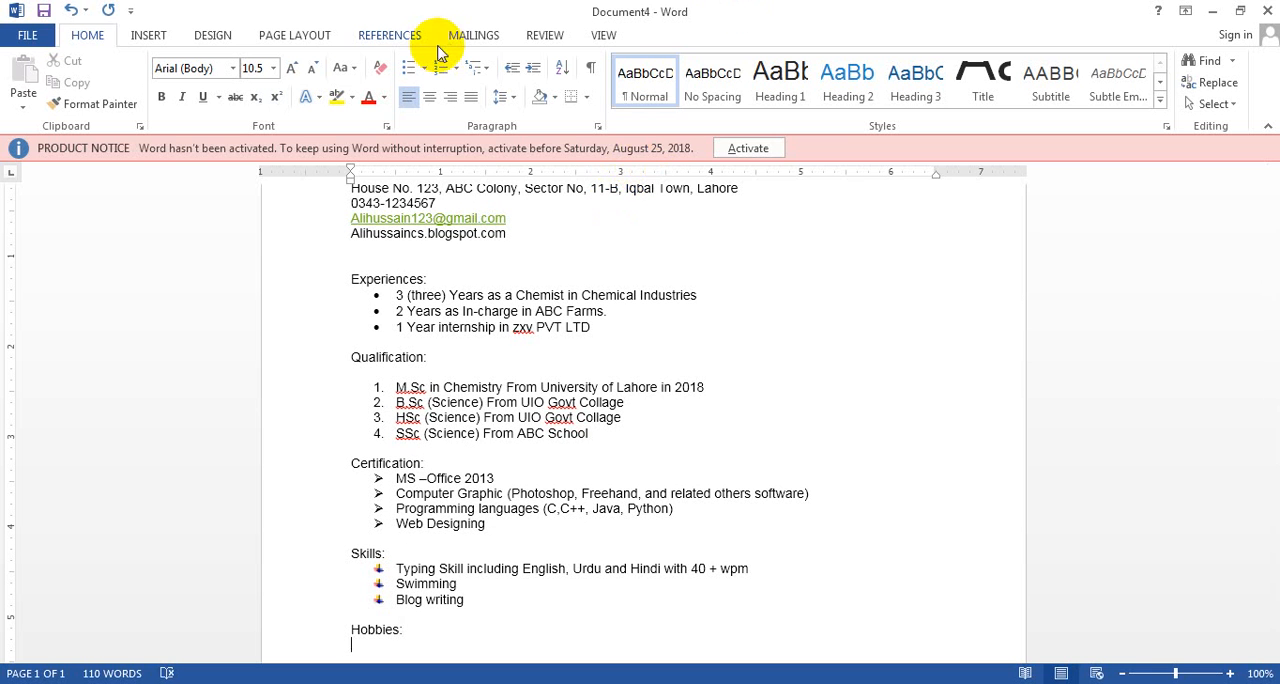
pyautogui.click(424, 67)
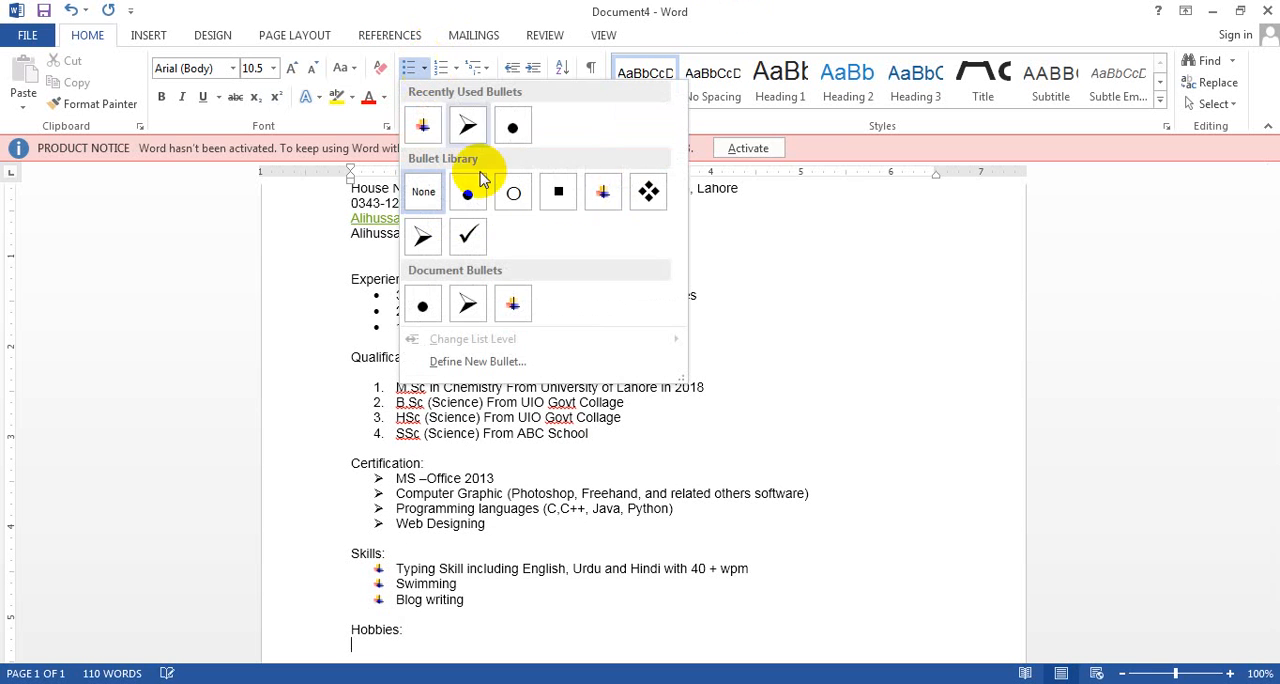
pyautogui.click(558, 191)
# Write "Reading Book" as the first hobby and start the second item
pyautogui.write('R')
pyautogui.press('BackSpace')
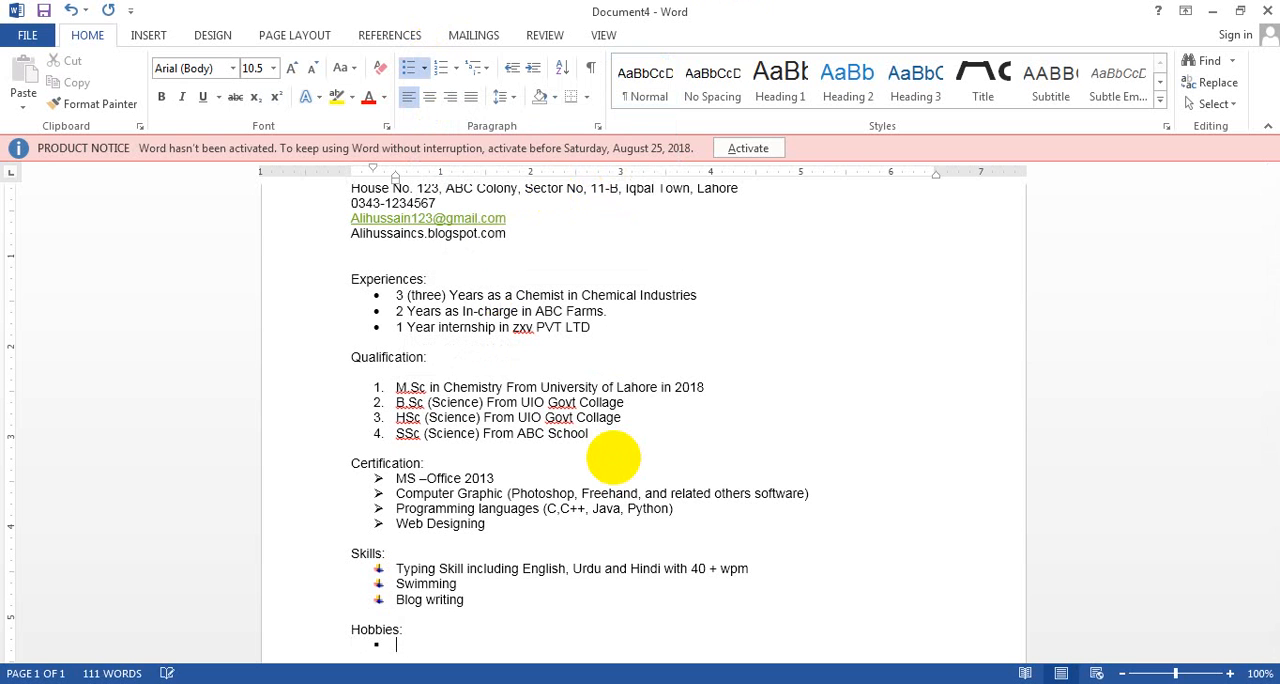
pyautogui.write('Reading Book')
pyautogui.press('Return')
# Write "Reading Newspaper" as the second hobby and start the third item
pyautogui.write('N')
pyautogui.press('BackSpace')
pyautogui.write('Reading ')
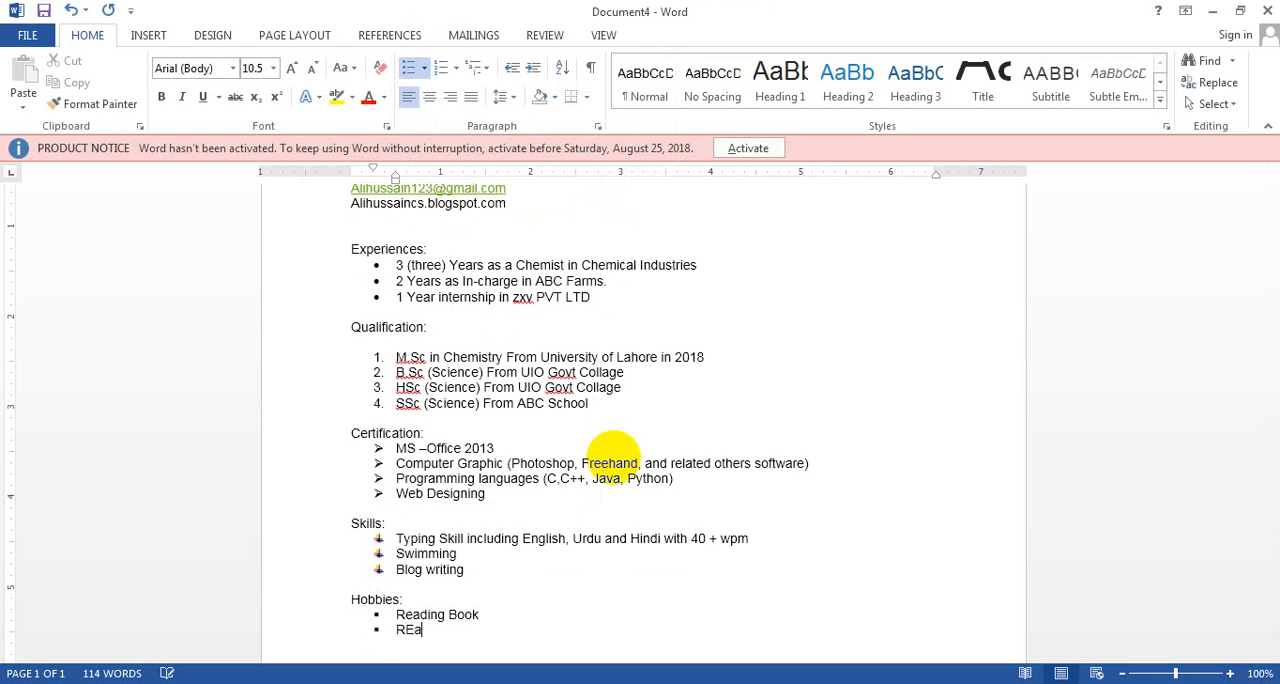
pyautogui.write('Newspapa')
pyautogui.press('BackSpace')
pyautogui.write('er')
pyautogui.press('Return')
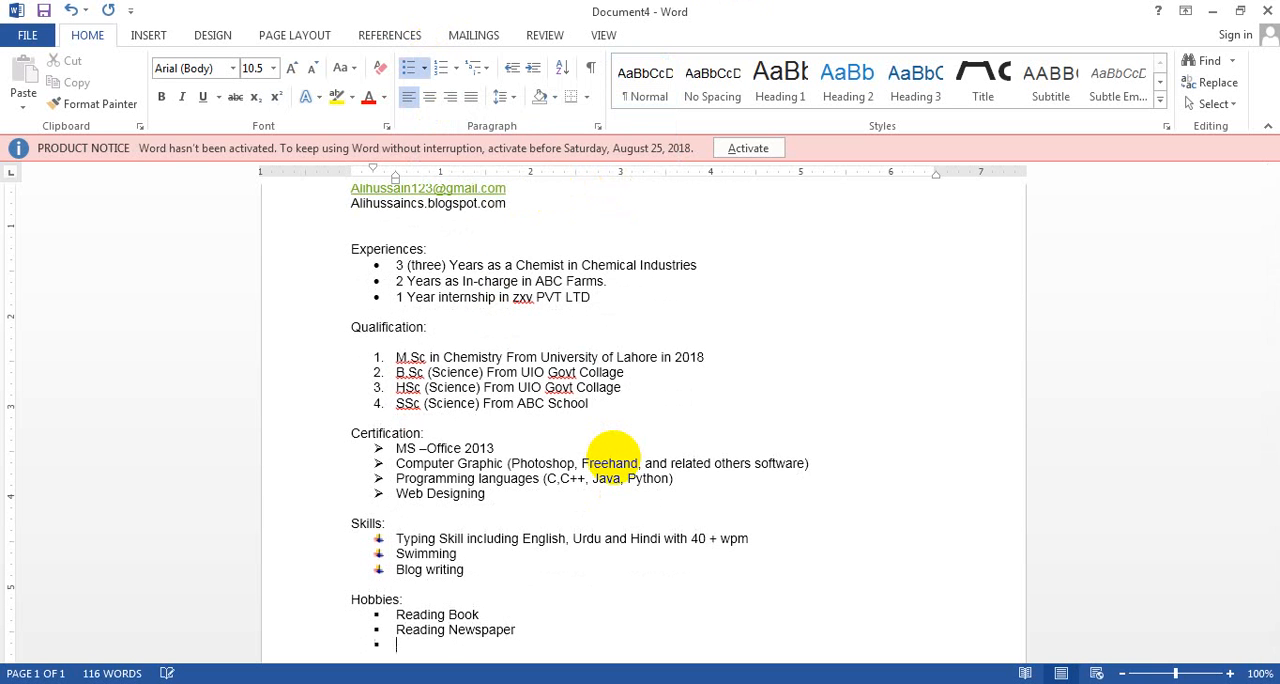
# Write "And Latest news" as the third hobby
pyautogui.write('And Latest news')
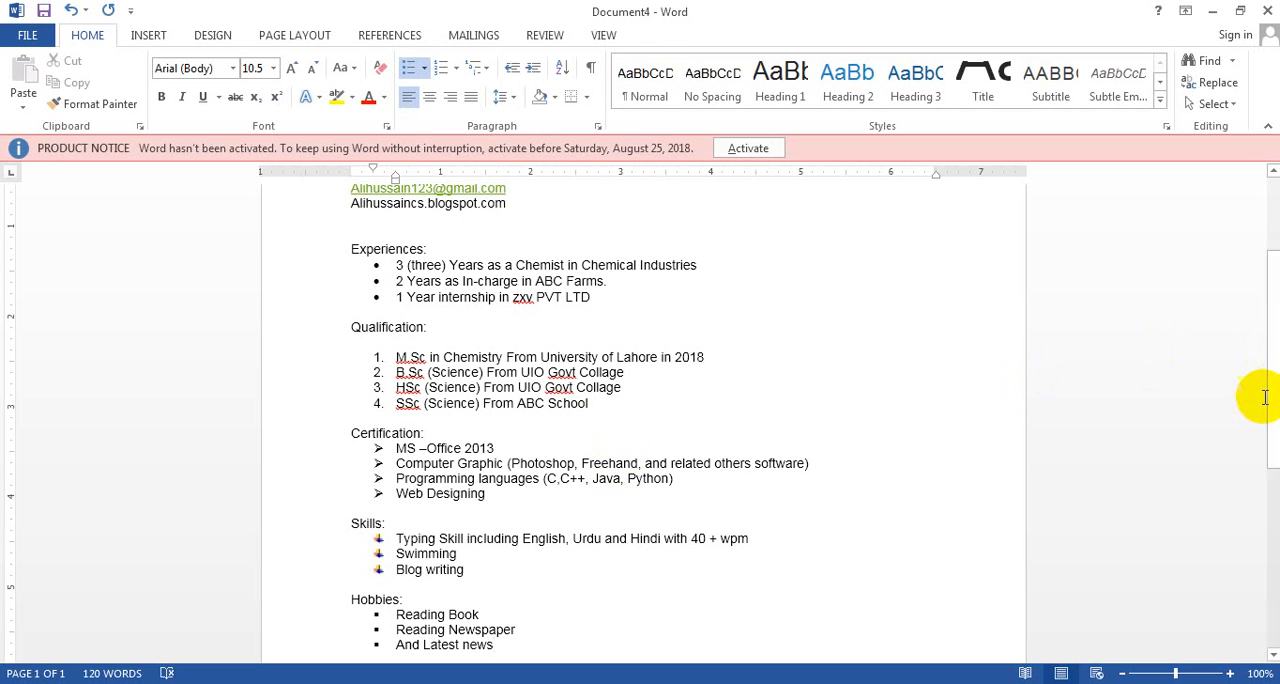
# Centre the contact details block at the start of the CV and enlarge its text to 14 pt
pyautogui.moveTo(1274, 394)
pyautogui.mouseDown()
pyautogui.moveTo(1274, 415)
pyautogui.moveTo(1241, 305)
pyautogui.moveTo(1270, 400)
pyautogui.mouseUp()
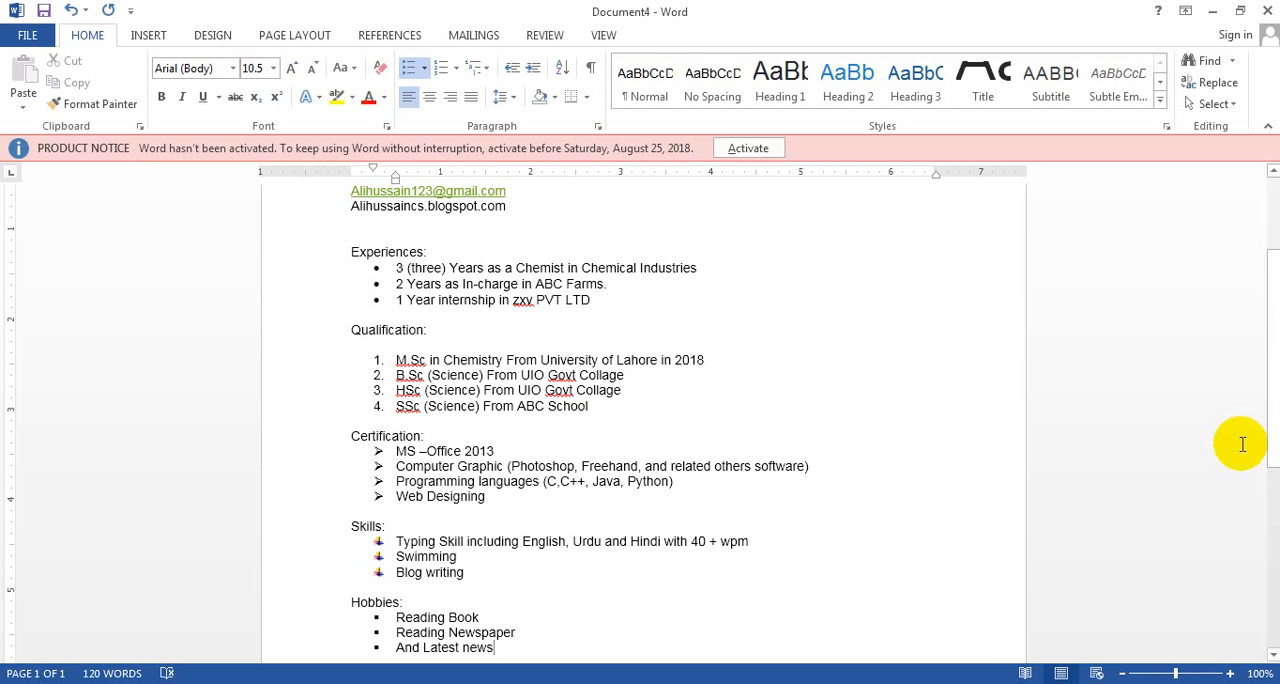
pyautogui.scroll(-3, 1275, 425)
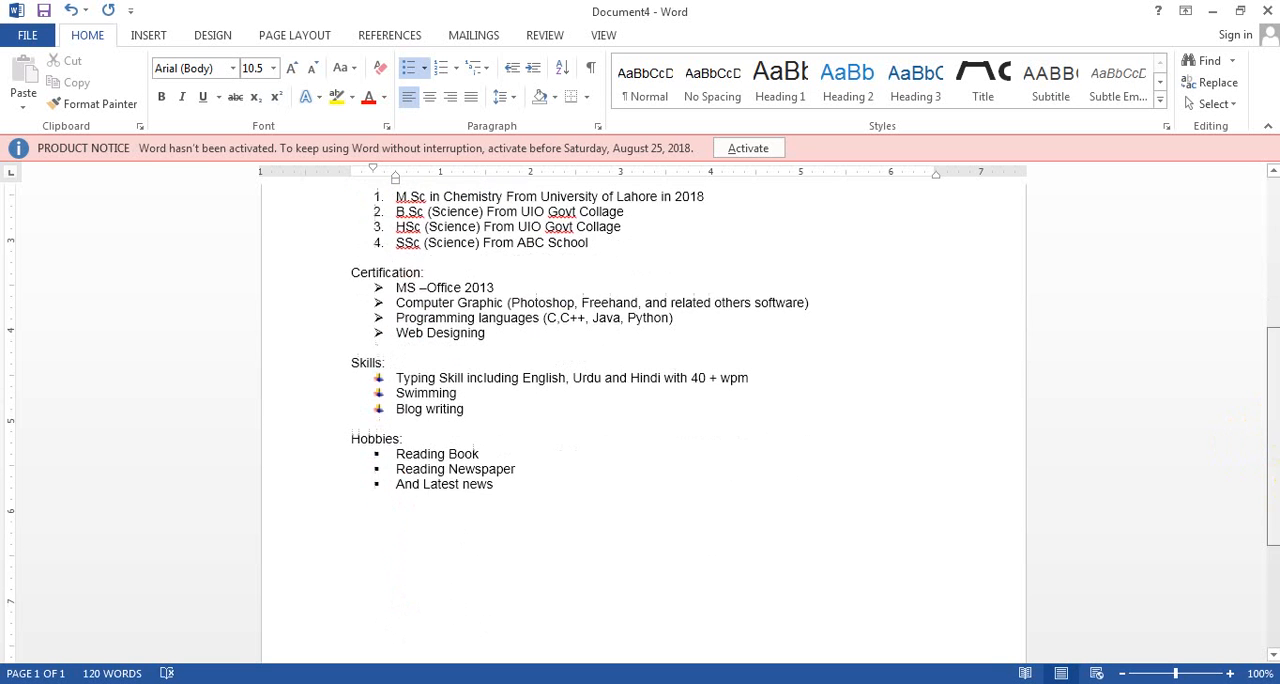
pyautogui.scroll(3, 1275, 425)
pyautogui.scroll(1, 1275, 425)
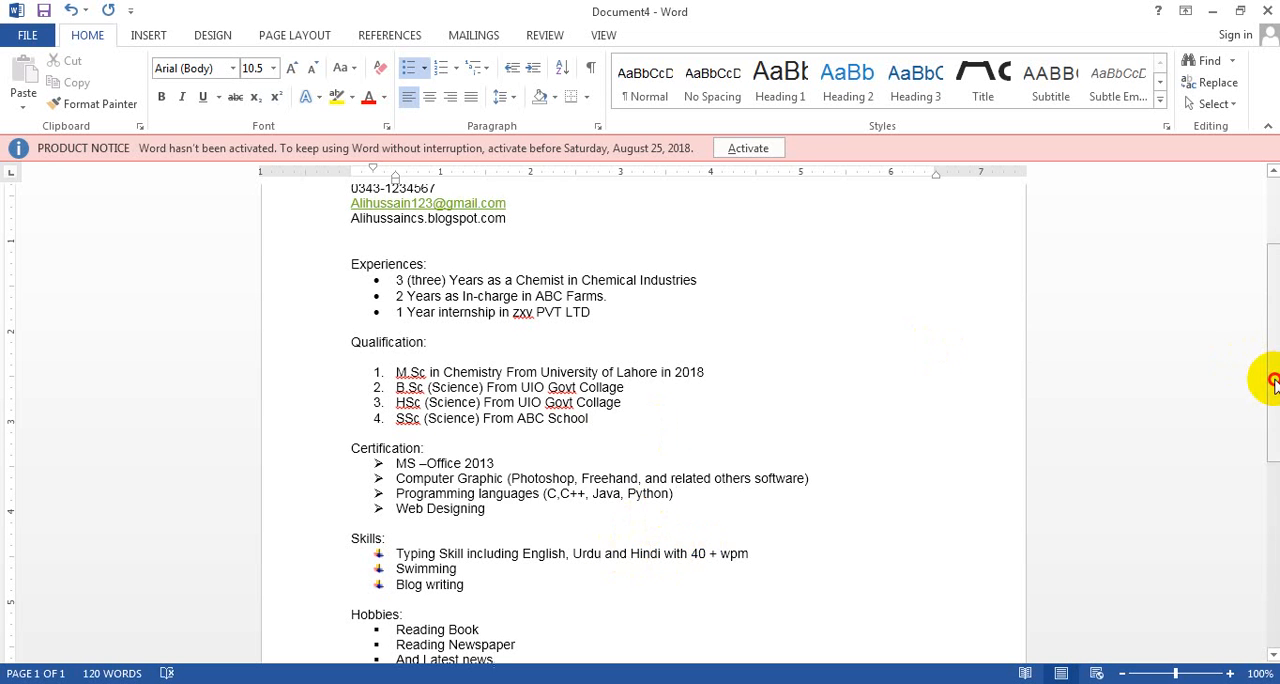
pyautogui.moveTo(1272, 383); pyautogui.dragTo(1271, 315)
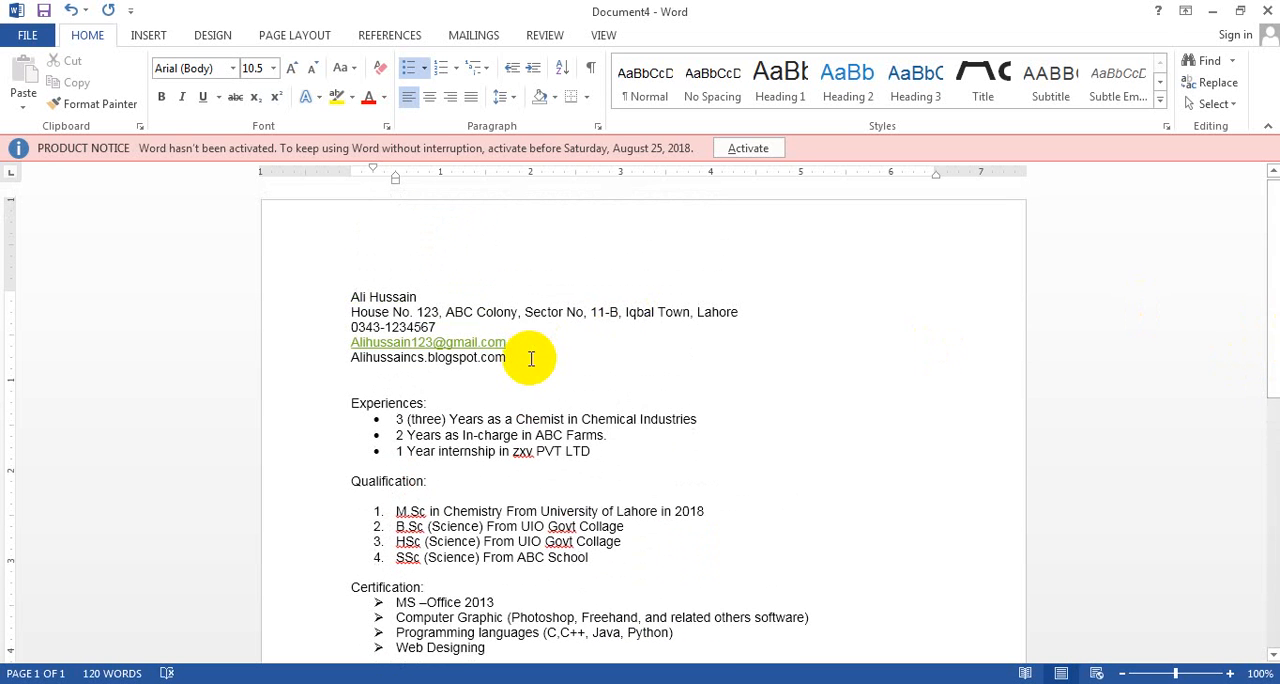
pyautogui.moveTo(531, 358); pyautogui.dragTo(352, 297)
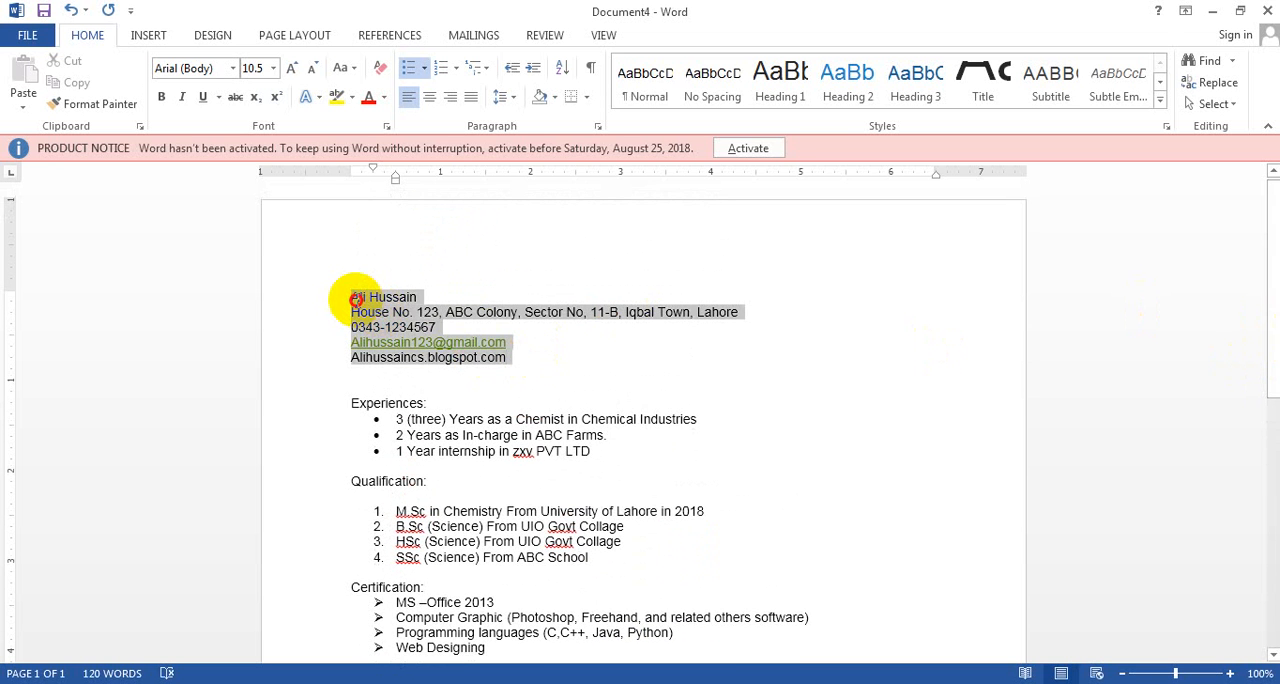
pyautogui.click(430, 100)
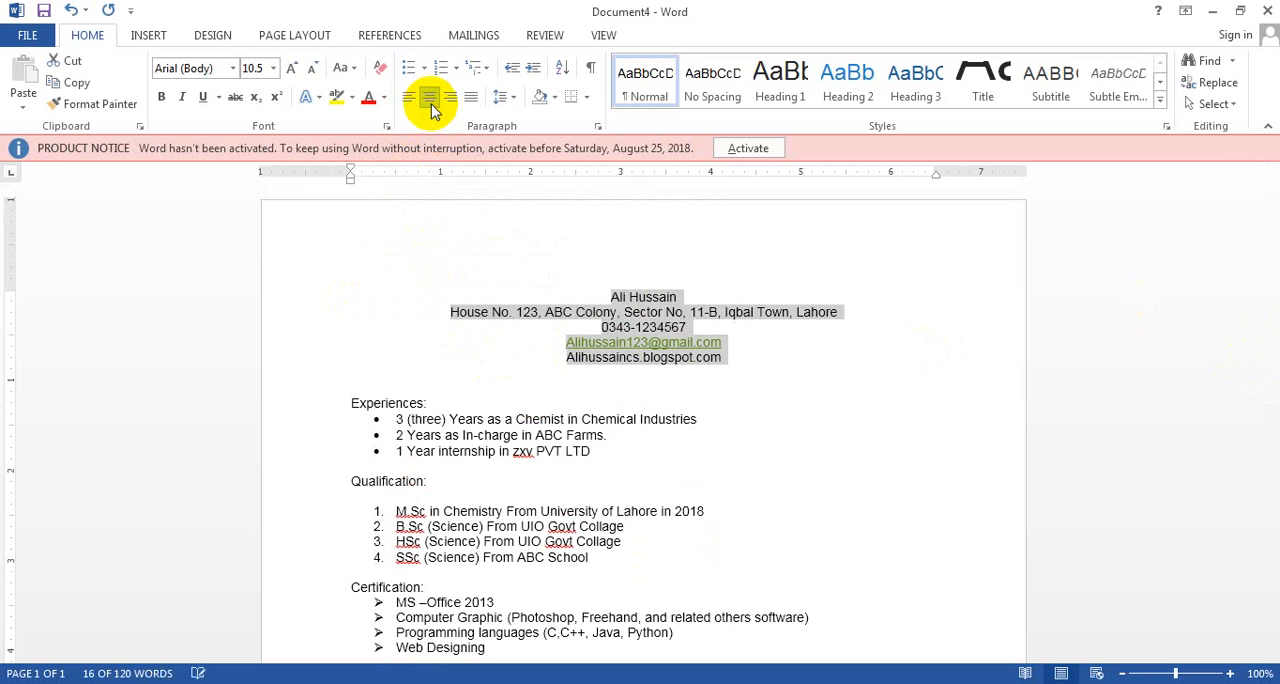
pyautogui.click(292, 72)
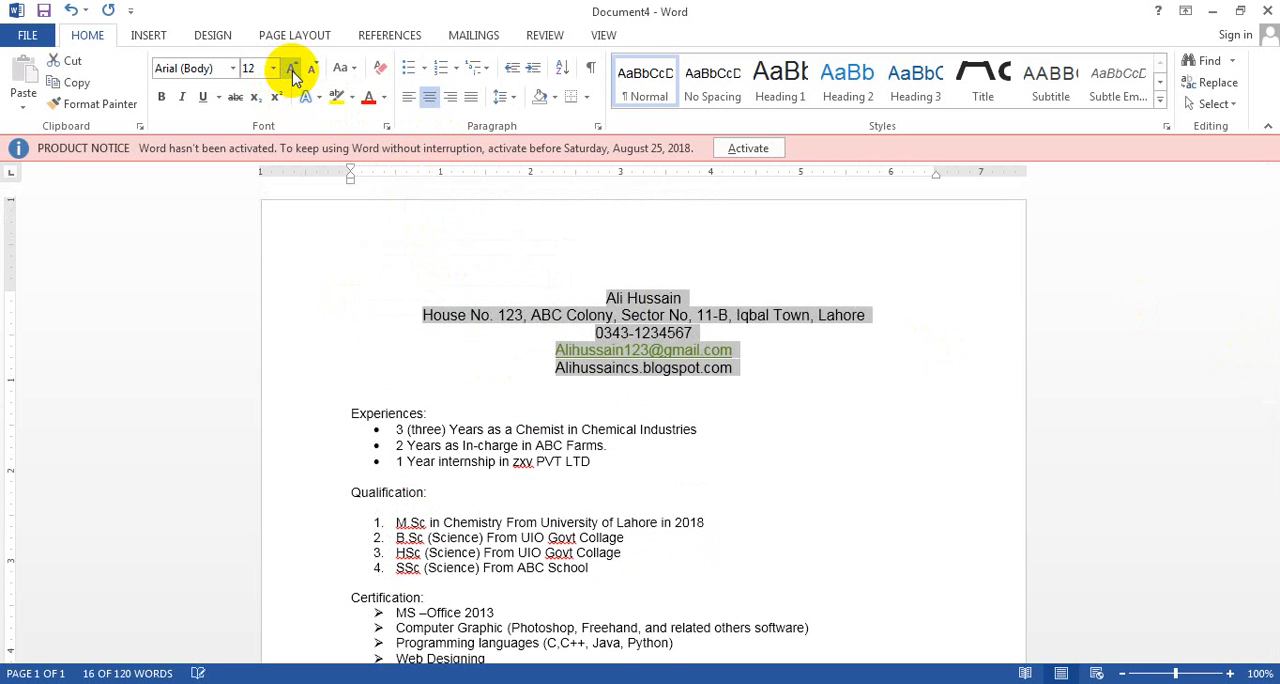
pyautogui.click(292, 72)
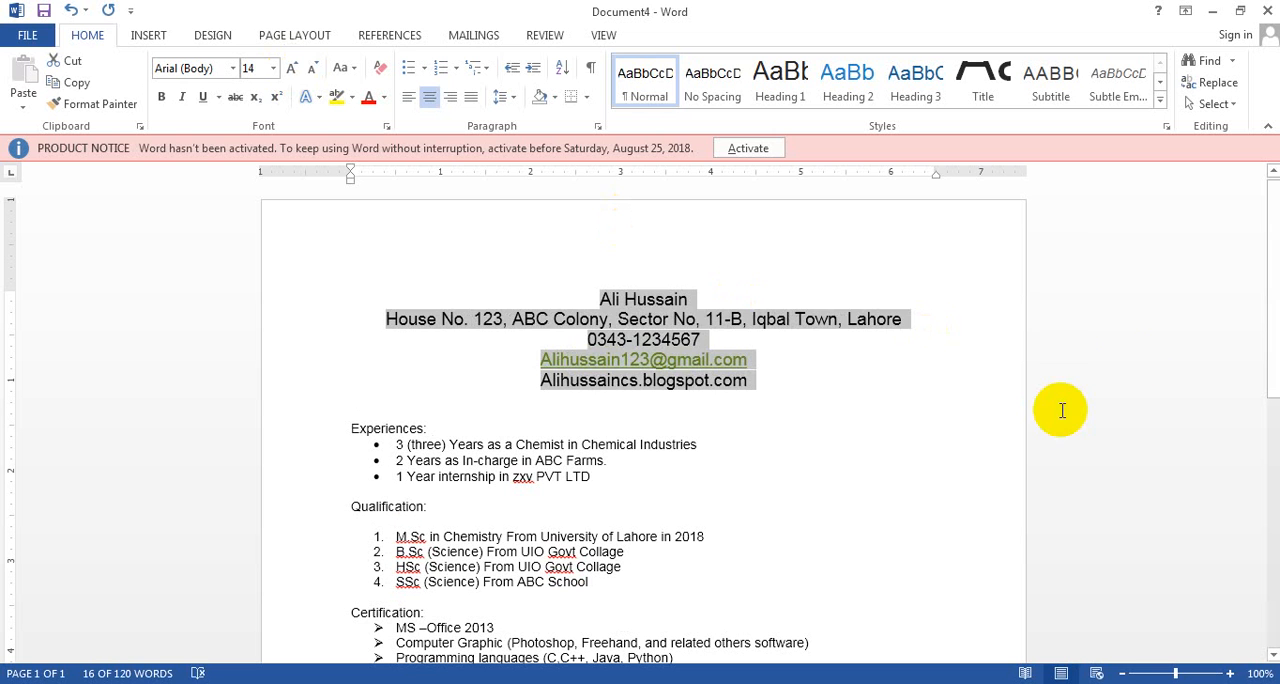
pyautogui.click(885, 458)
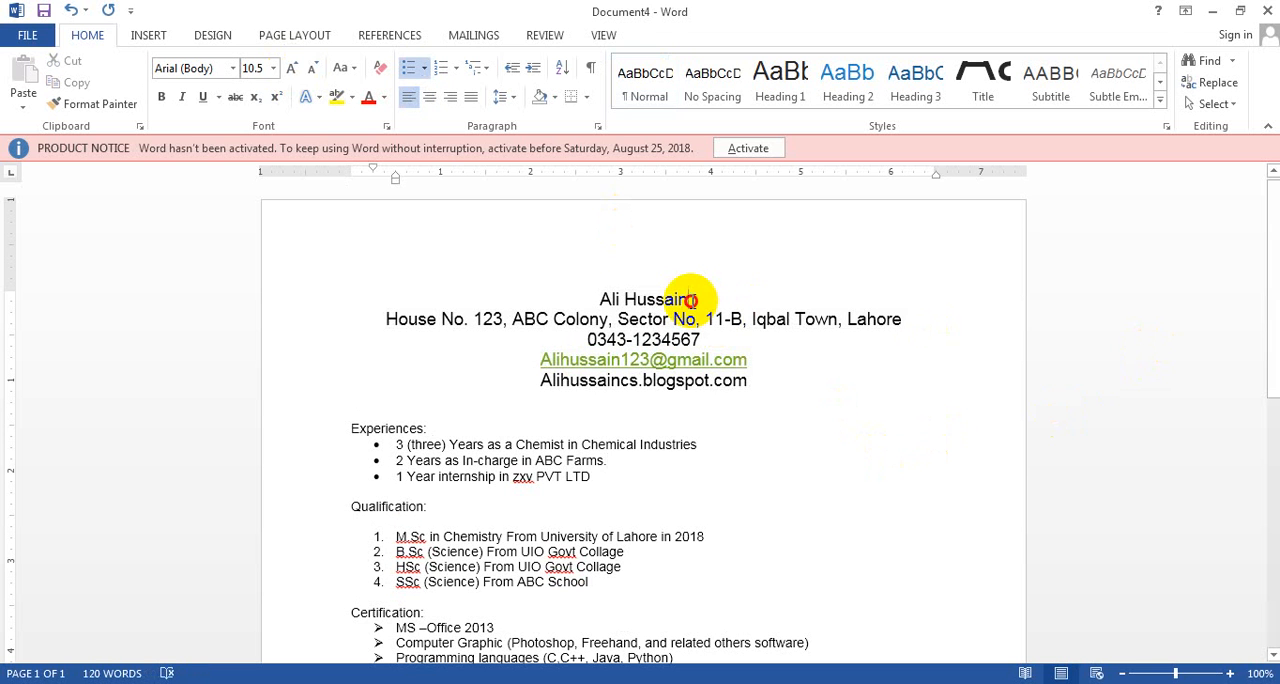
# Enlarge the applicant's name line above the address to 22 pt
pyautogui.moveTo(690, 299); pyautogui.dragTo(598, 299)
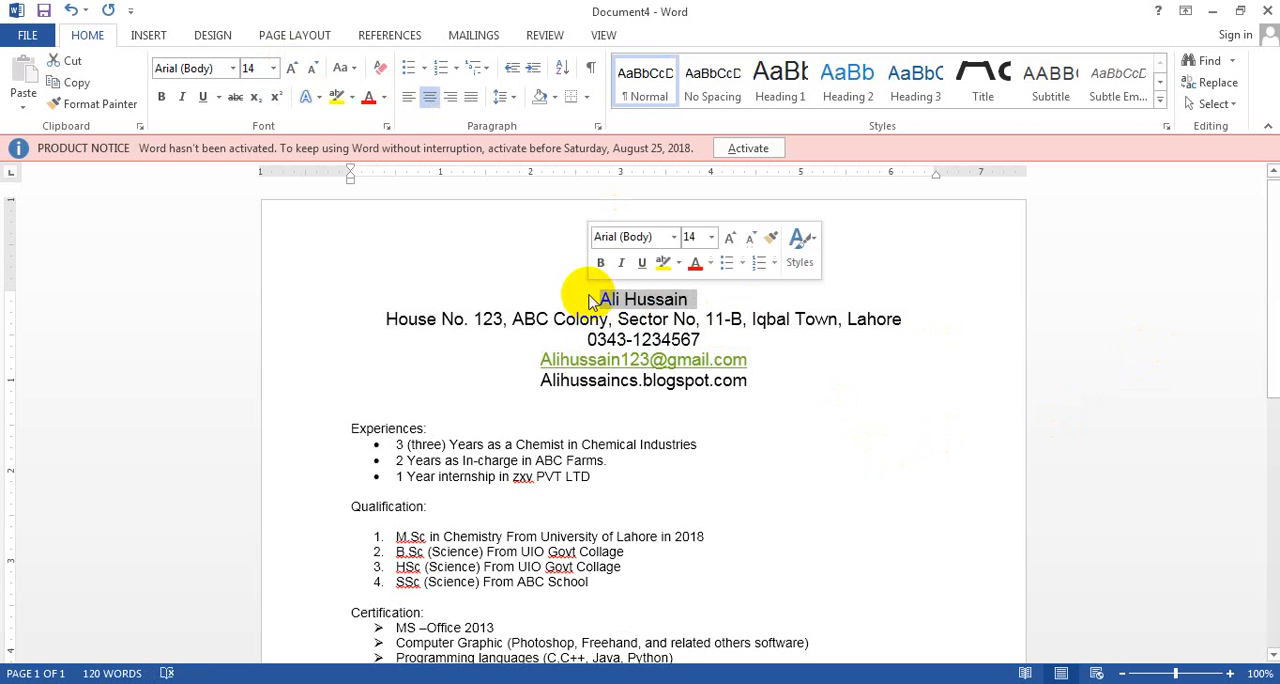
pyautogui.click(292, 72)
pyautogui.click(292, 72)
pyautogui.click(292, 72)
pyautogui.click(292, 72)
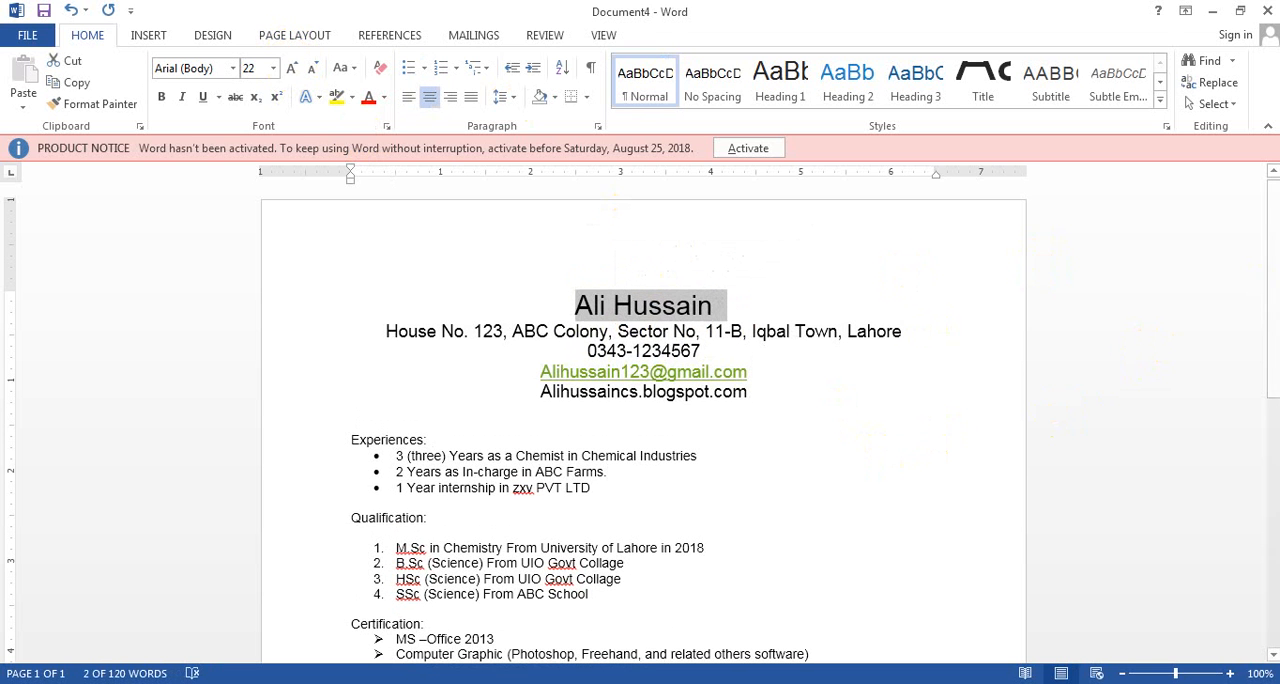
# Make the "Experiences:" heading bold, italic, underlined and 22 pt, and add an empty line below it
pyautogui.scroll(-3, 1265, 330)
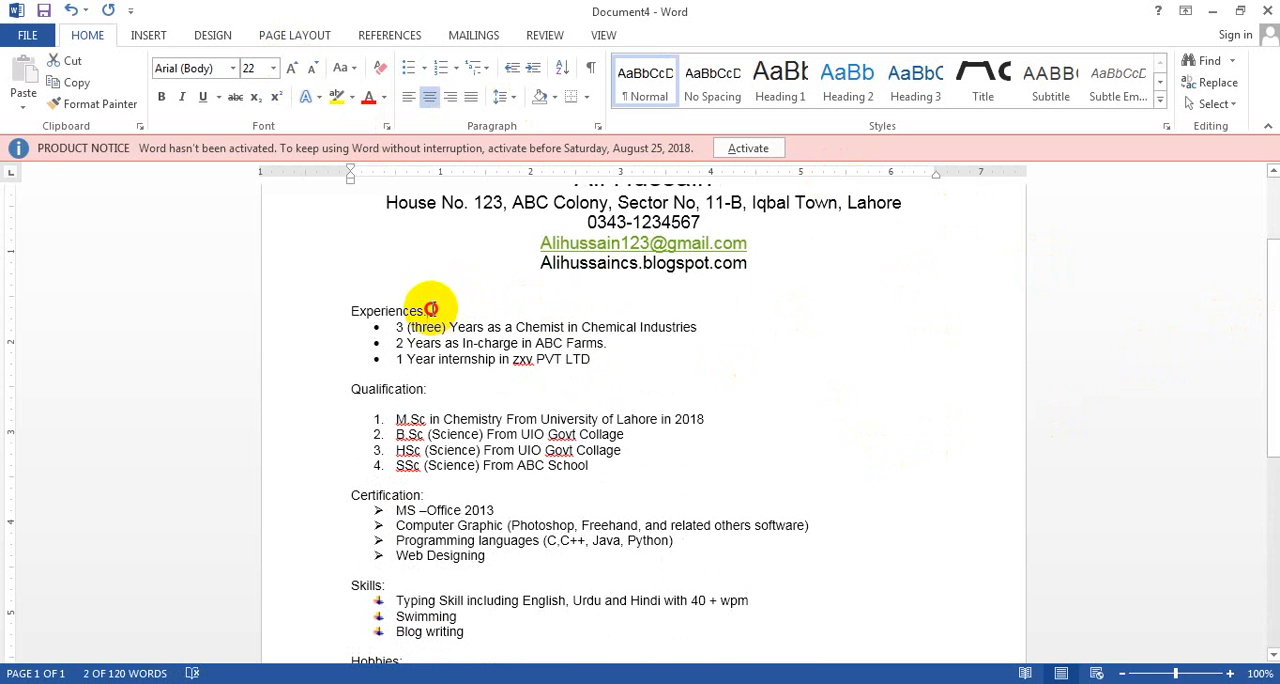
pyautogui.moveTo(430, 309); pyautogui.dragTo(343, 309)
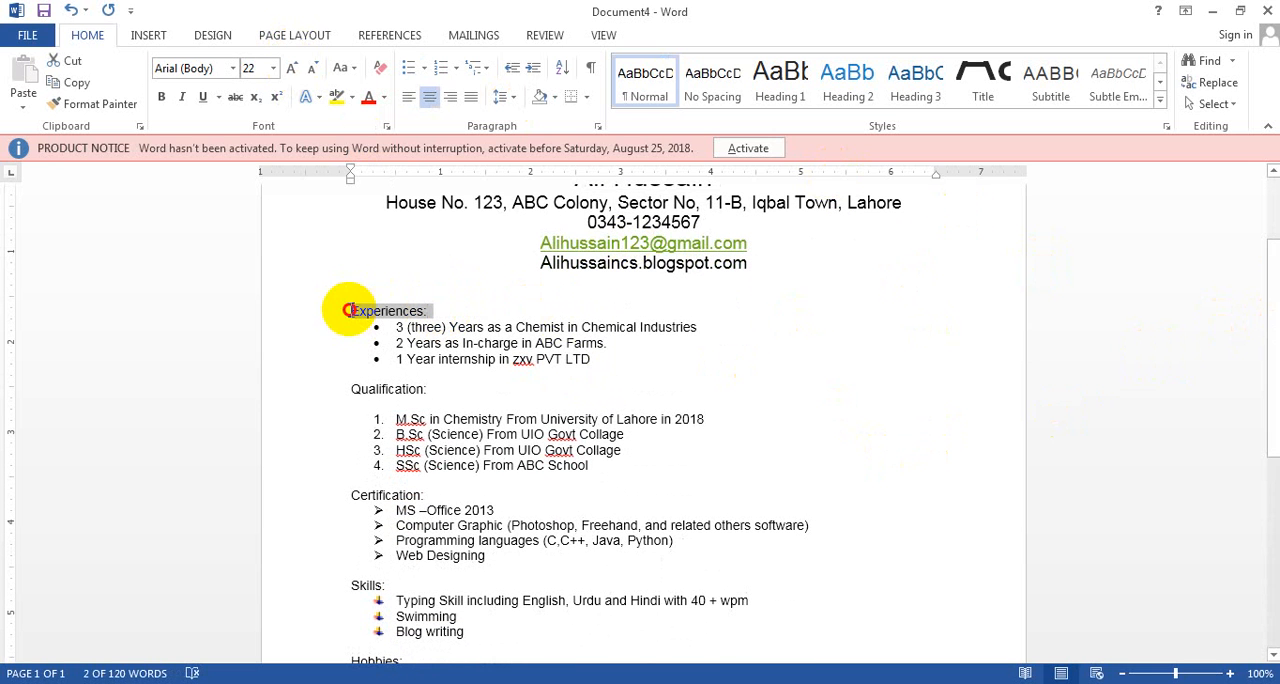
pyautogui.click(200, 97)
pyautogui.click(161, 96)
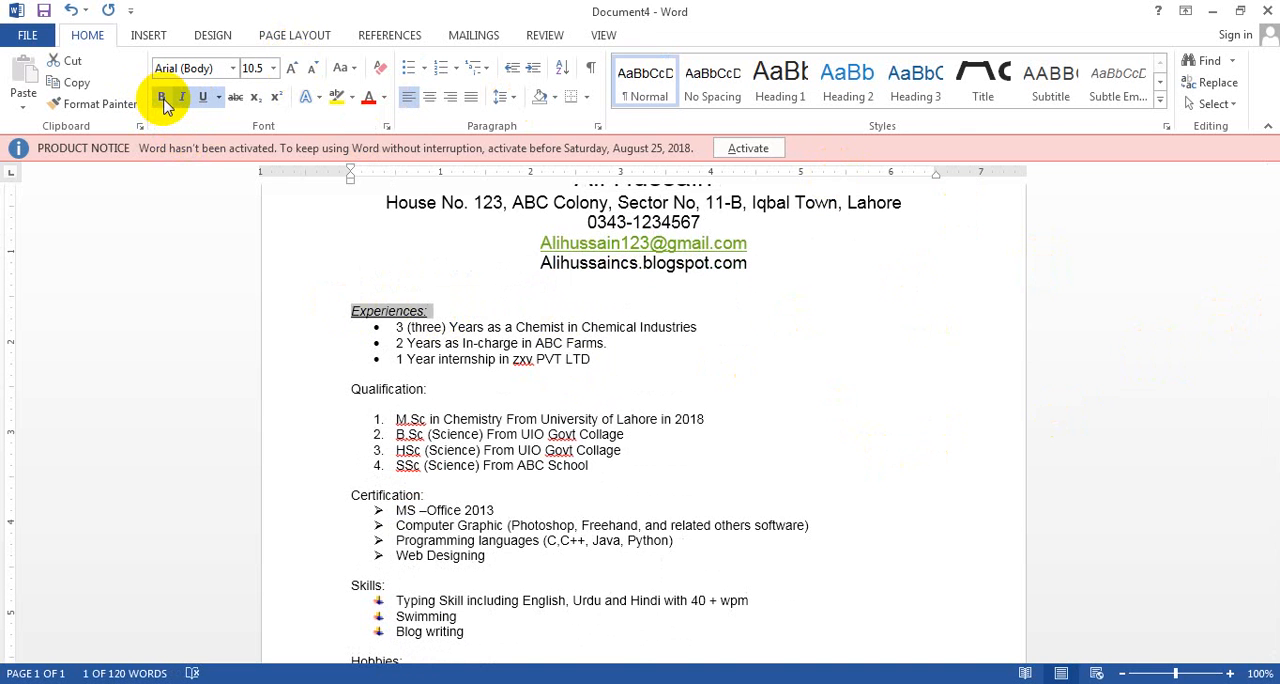
pyautogui.click(292, 70)
pyautogui.click(292, 70)
pyautogui.click(292, 70)
pyautogui.click(292, 70)
pyautogui.click(292, 70)
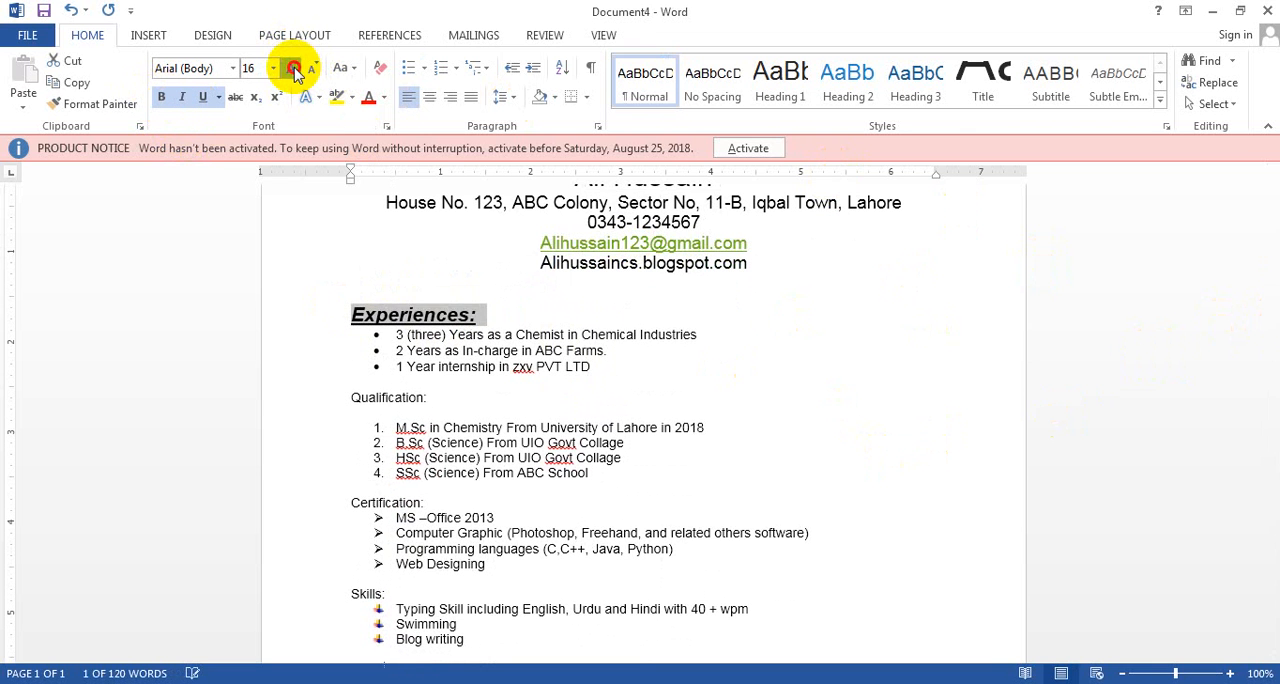
pyautogui.click(293, 71)
pyautogui.click(293, 71)
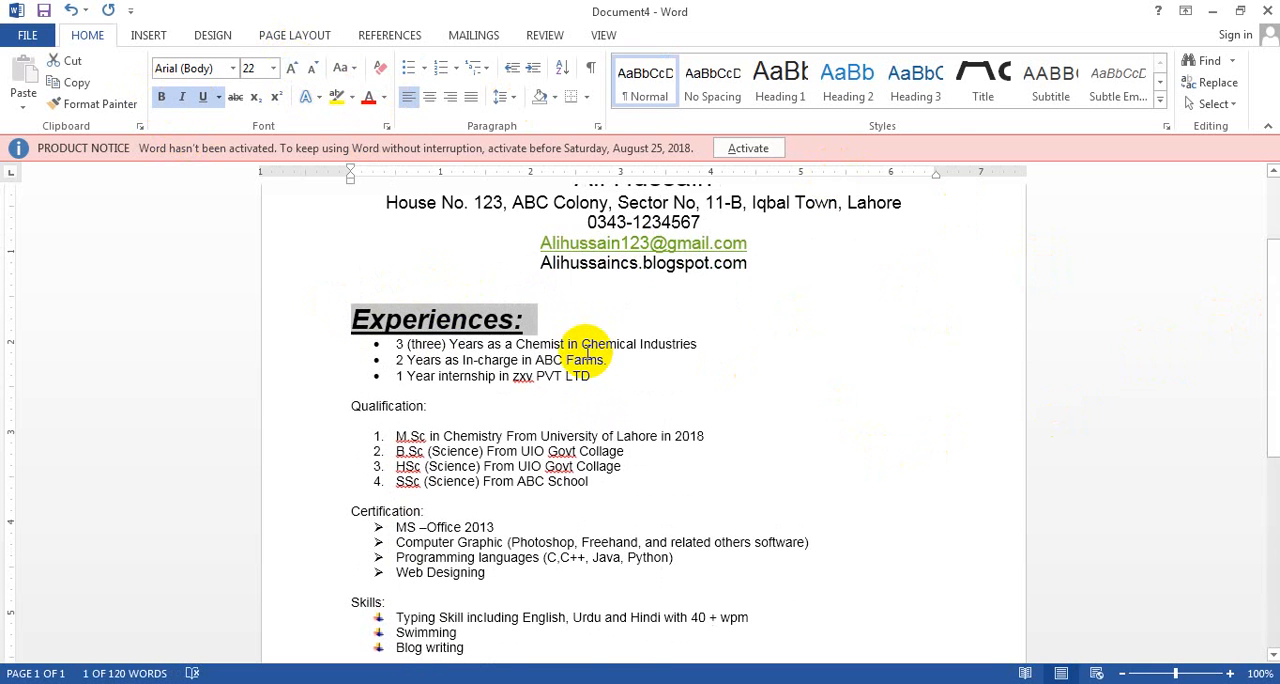
pyautogui.click(578, 333)
pyautogui.press('Return')
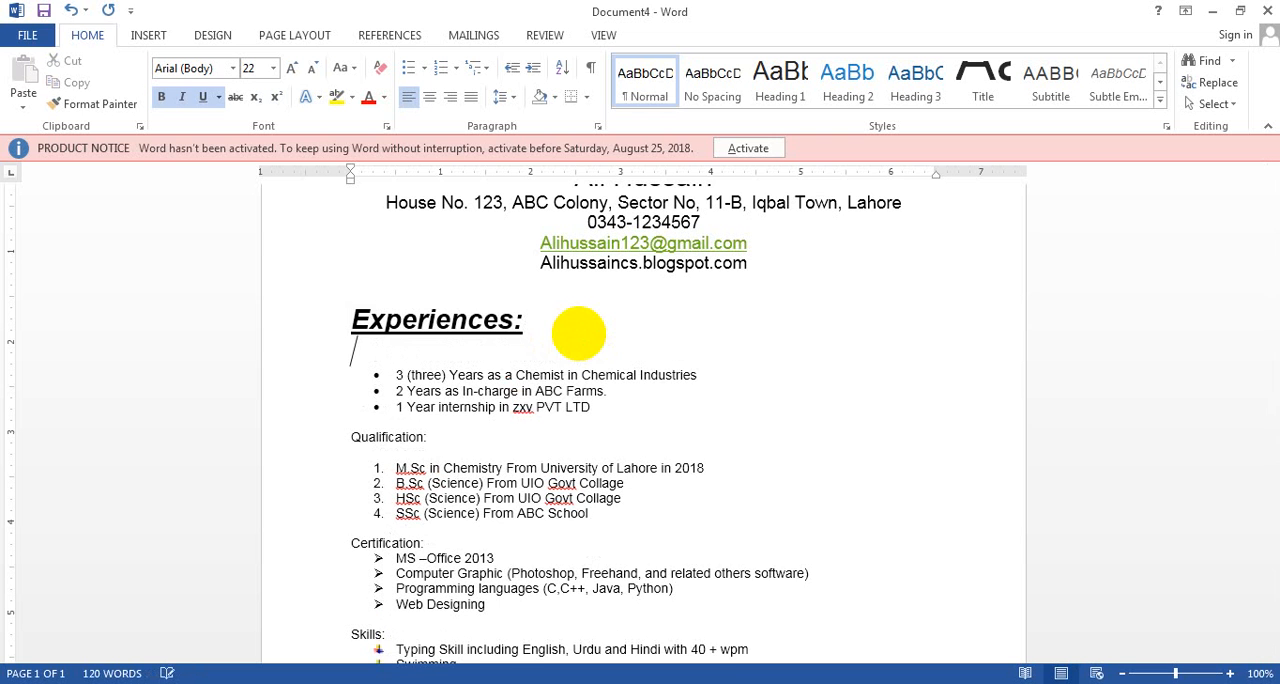
# Copy the formatting of the "Experiences" heading to the "Qualification:" heading with Format Painter
pyautogui.doubleClick(429, 318)
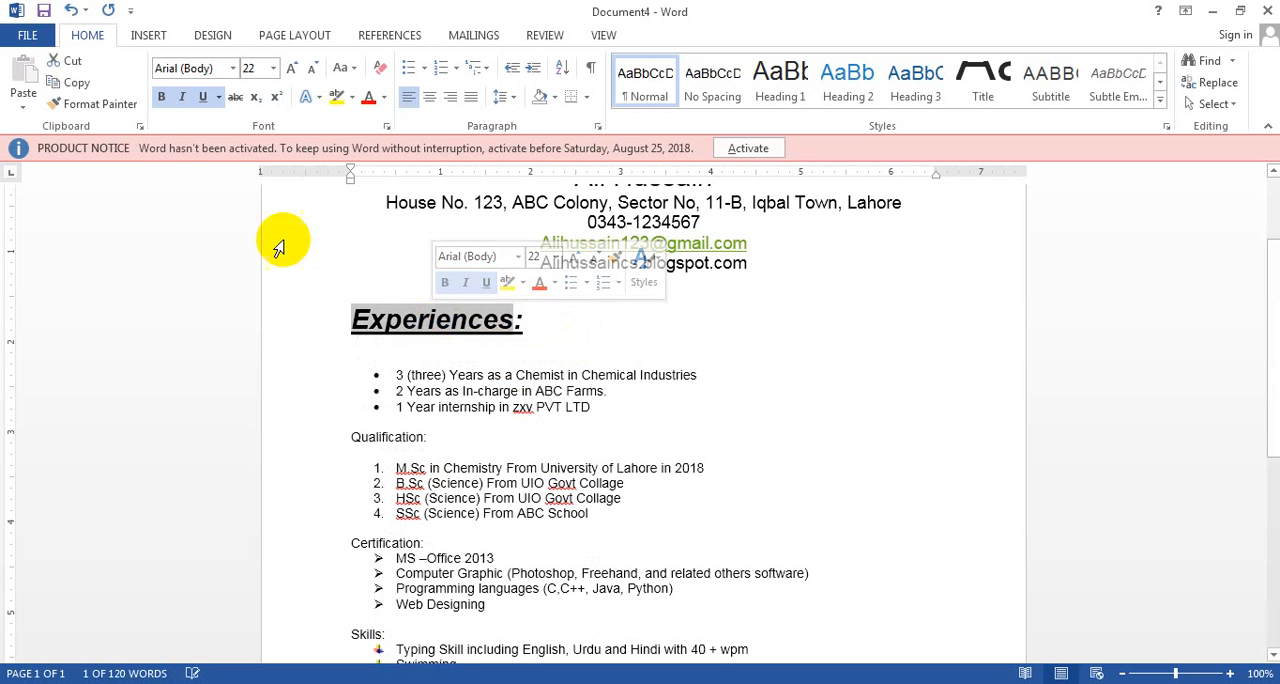
pyautogui.click(92, 109)
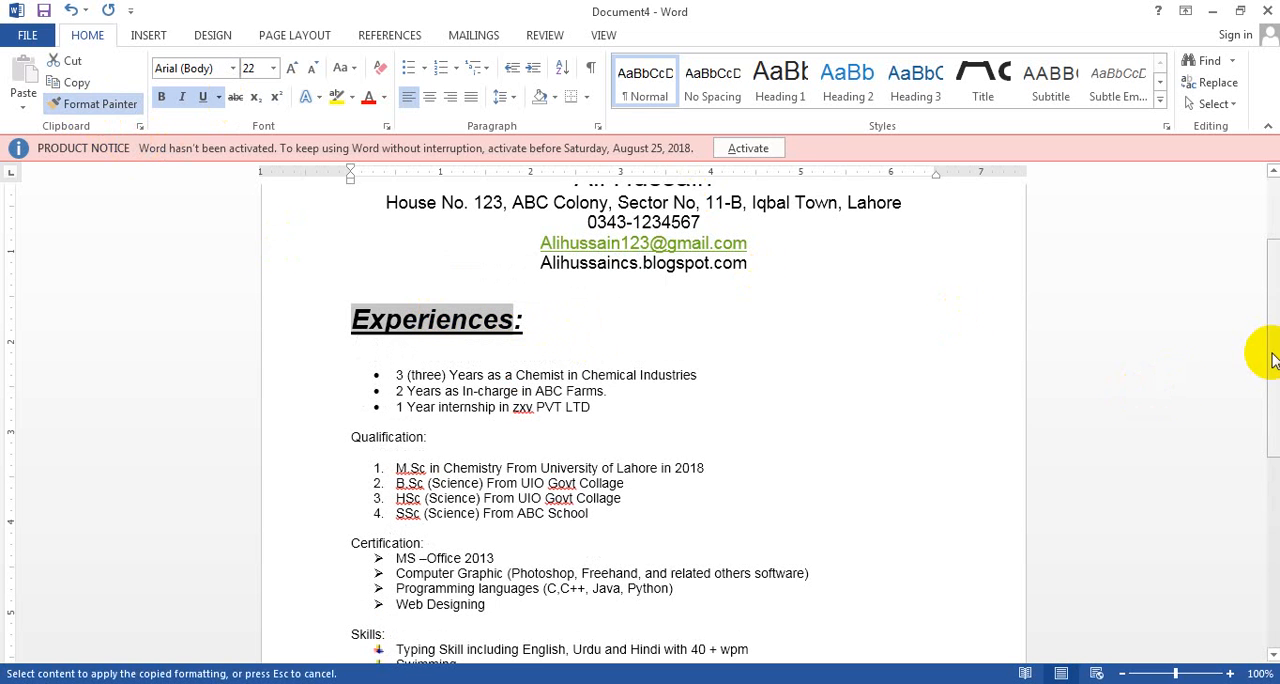
pyautogui.moveTo(1272, 357); pyautogui.dragTo(1272, 401)
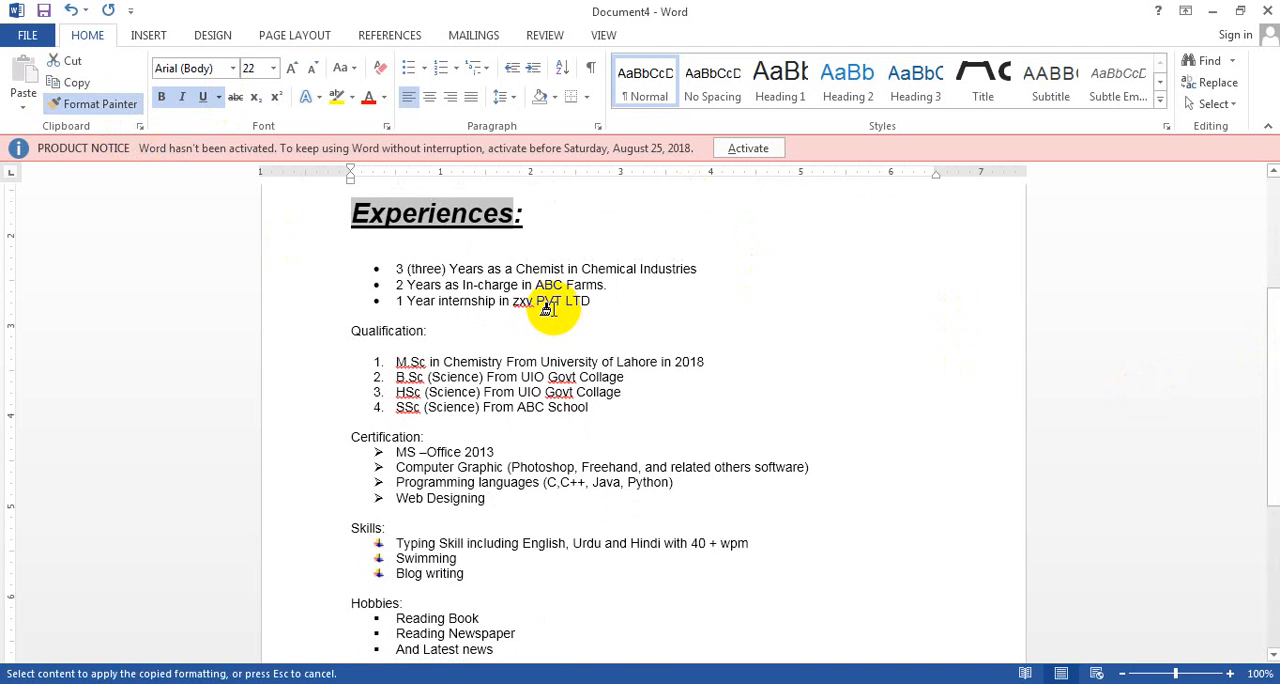
pyautogui.moveTo(425, 333); pyautogui.dragTo(366, 343)
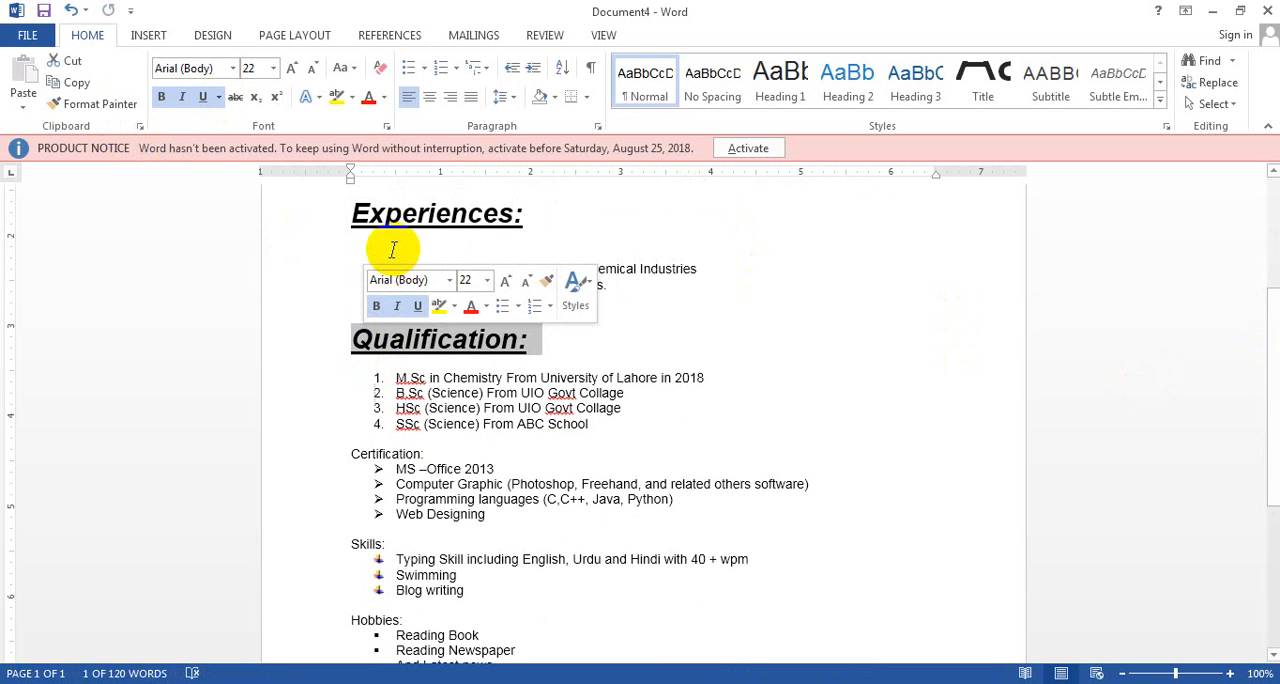
# Apply the same heading formatting to "Certification:", "Skills:" and "Hobbies:" with Format Painter
pyautogui.click(95, 104)
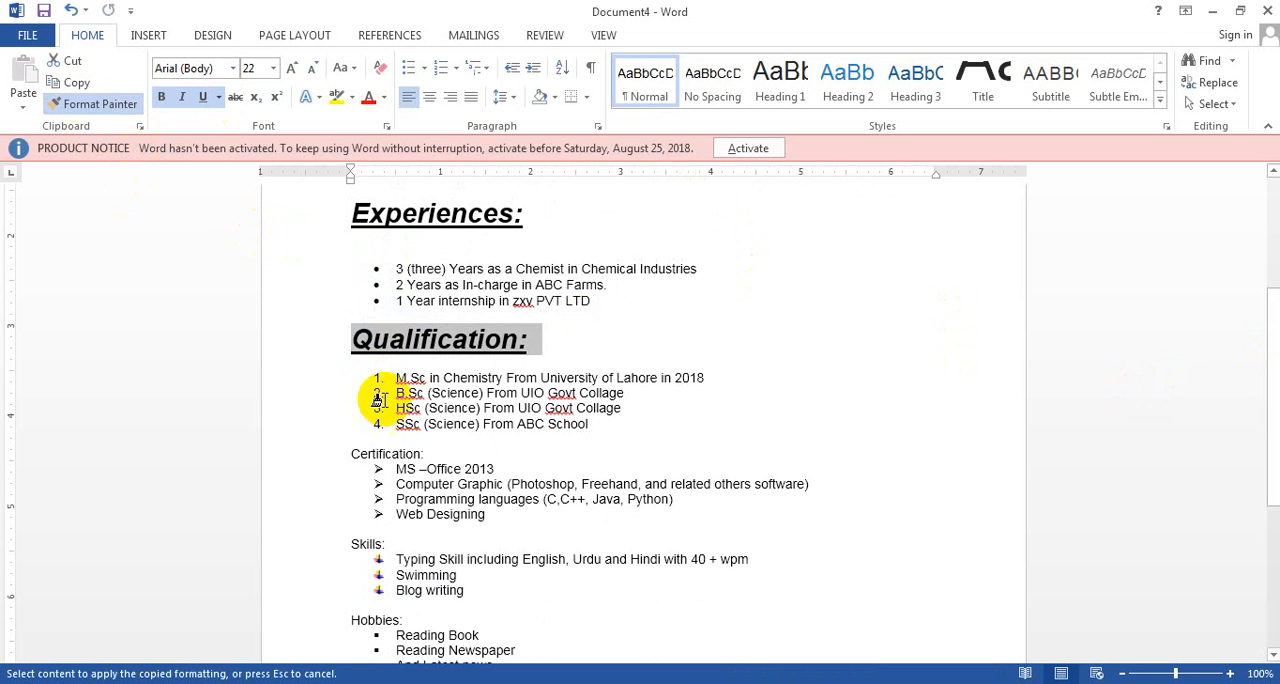
pyautogui.moveTo(426, 455); pyautogui.dragTo(355, 452)
pyautogui.click(90, 104)
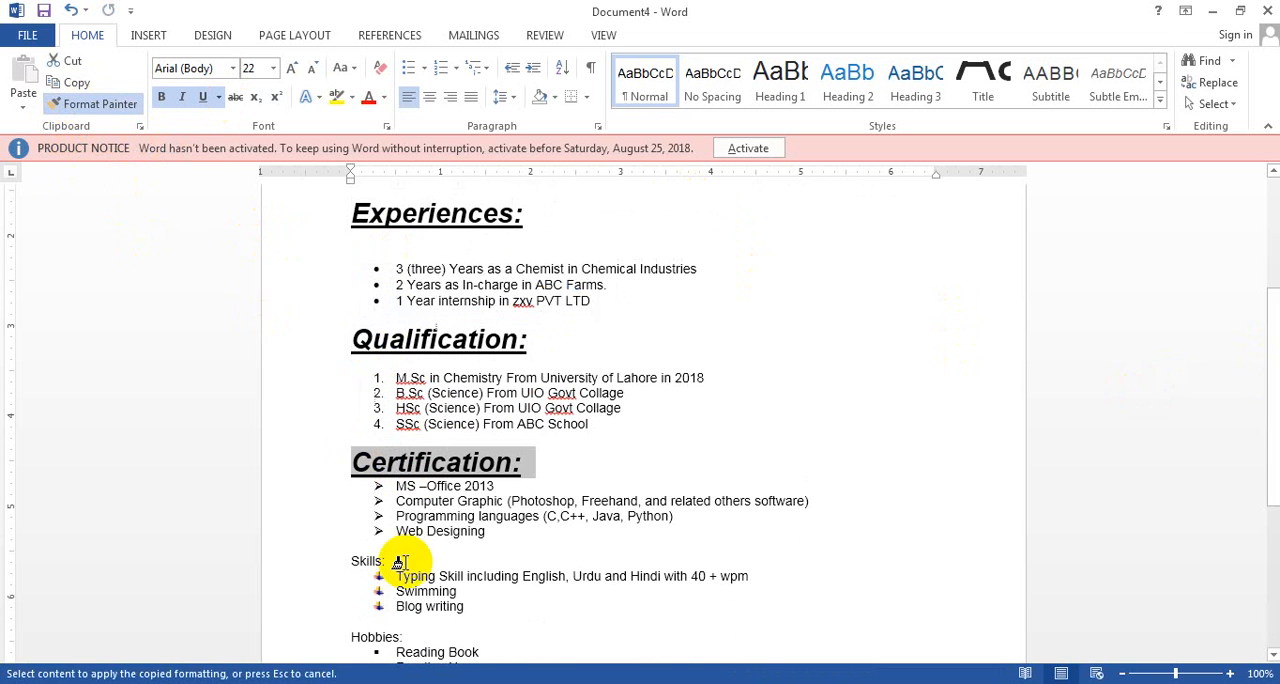
pyautogui.moveTo(382, 562); pyautogui.dragTo(338, 558)
pyautogui.click(92, 104)
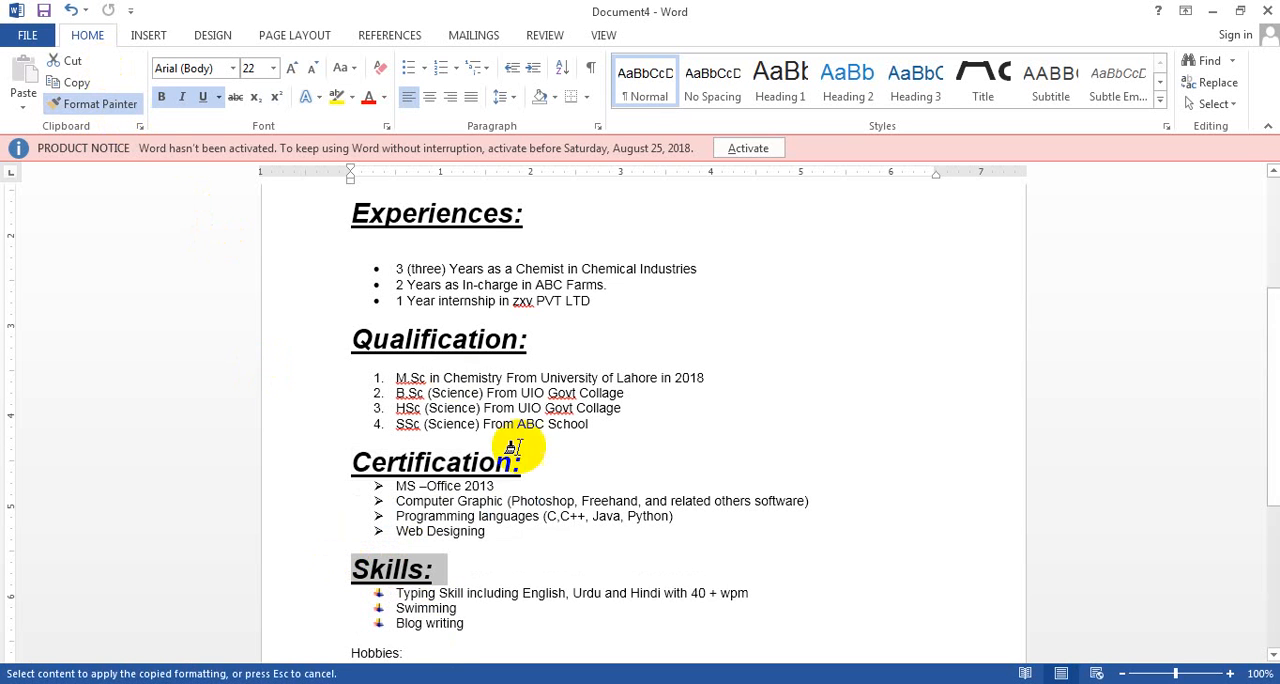
pyautogui.moveTo(408, 651); pyautogui.dragTo(337, 651)
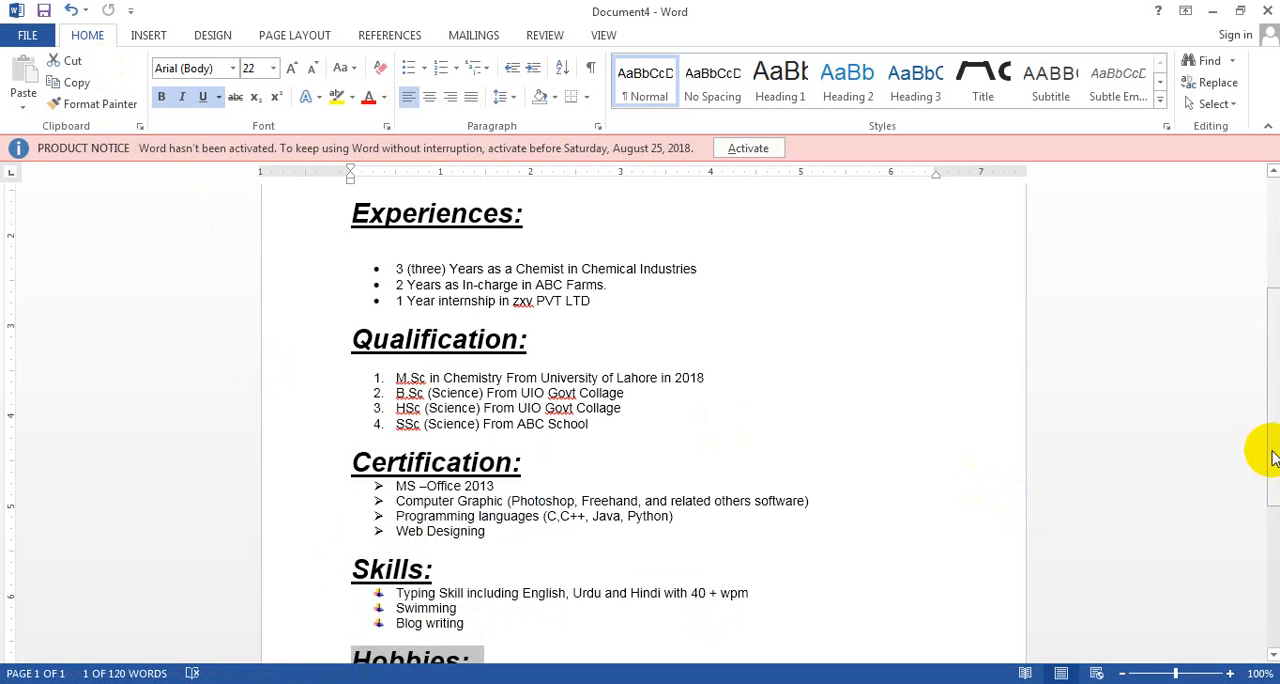
# Add an empty line below each of the "Certification:", "Skills:" and "Hobbies:" headings
pyautogui.moveTo(1262, 449); pyautogui.dragTo(1222, 441)
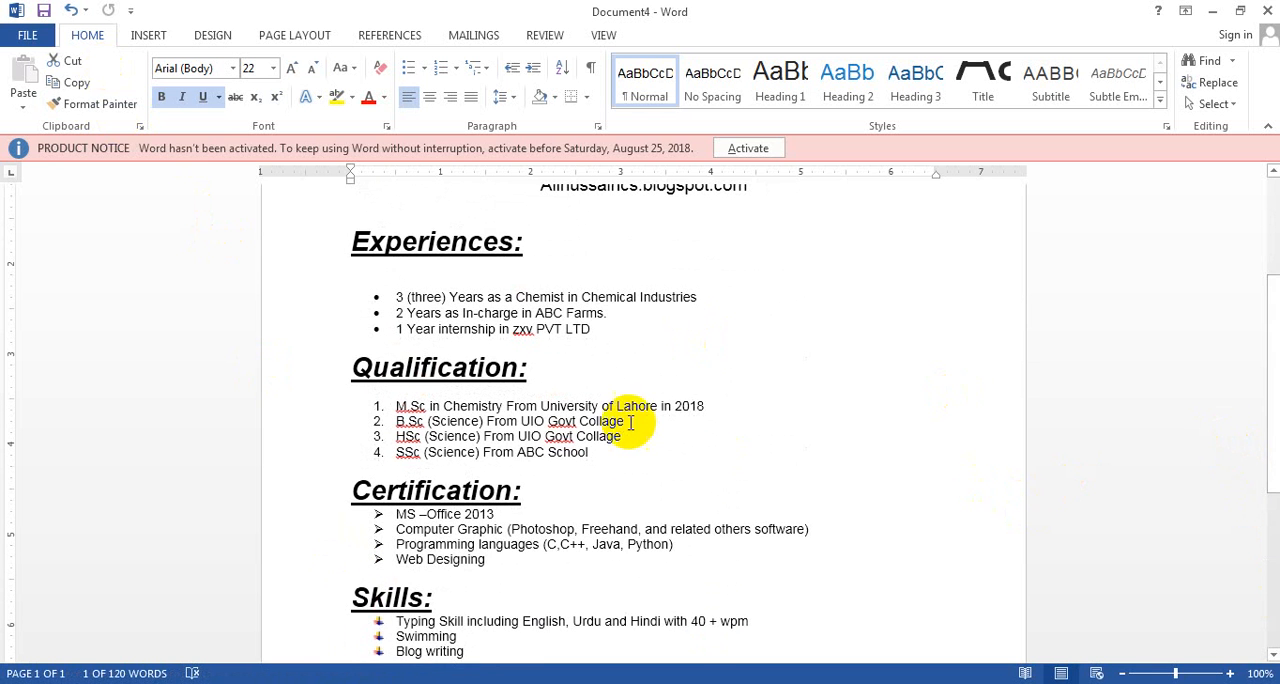
pyautogui.press('Return')
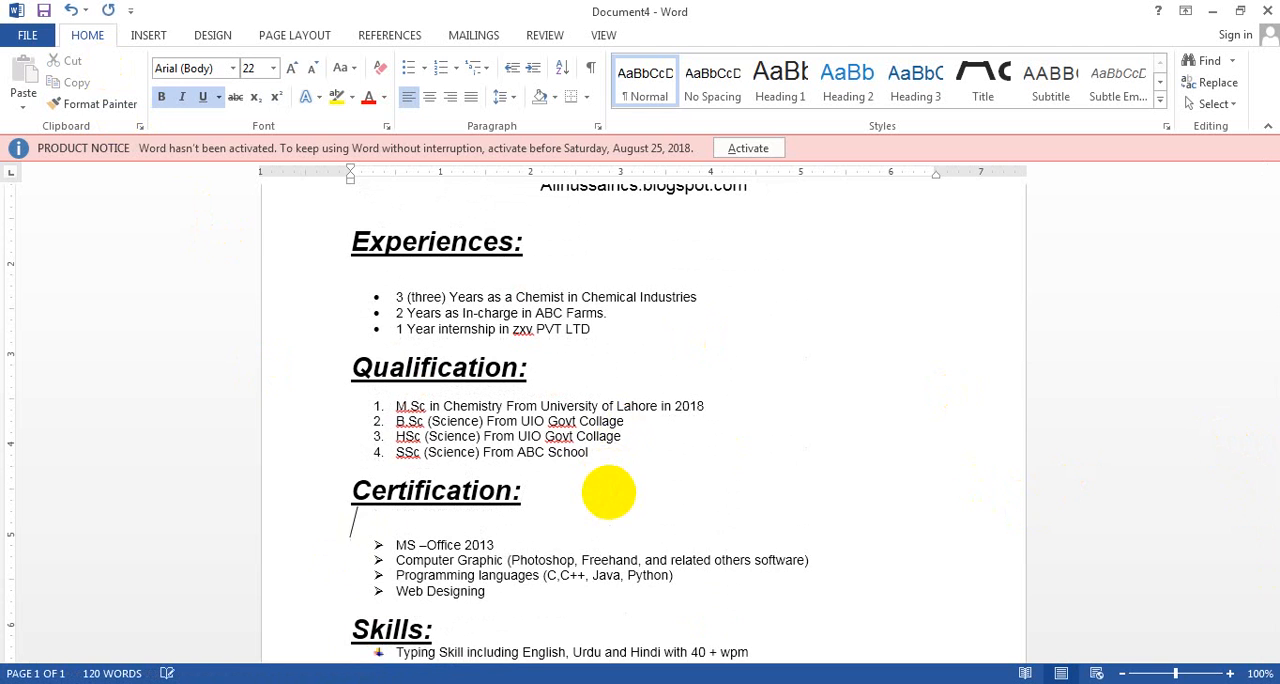
pyautogui.press('Down')
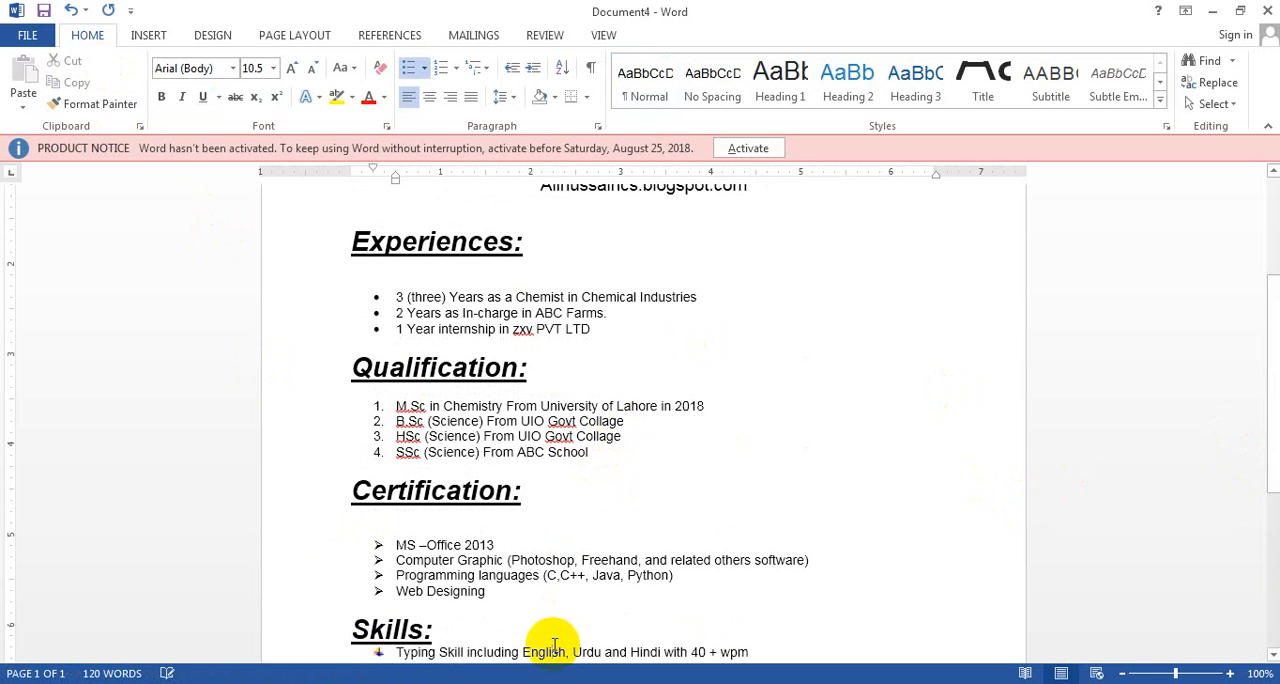
pyautogui.click(551, 637)
pyautogui.press('Return')
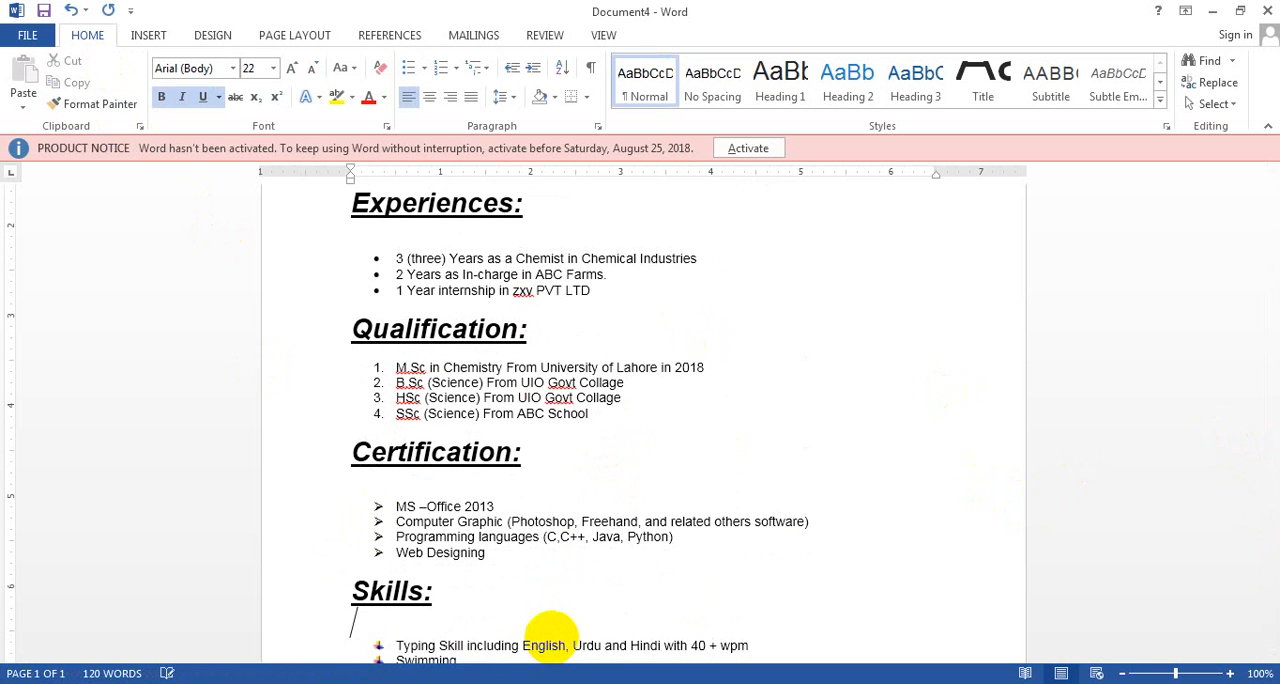
pyautogui.moveTo(1273, 430); pyautogui.dragTo(1273, 523)
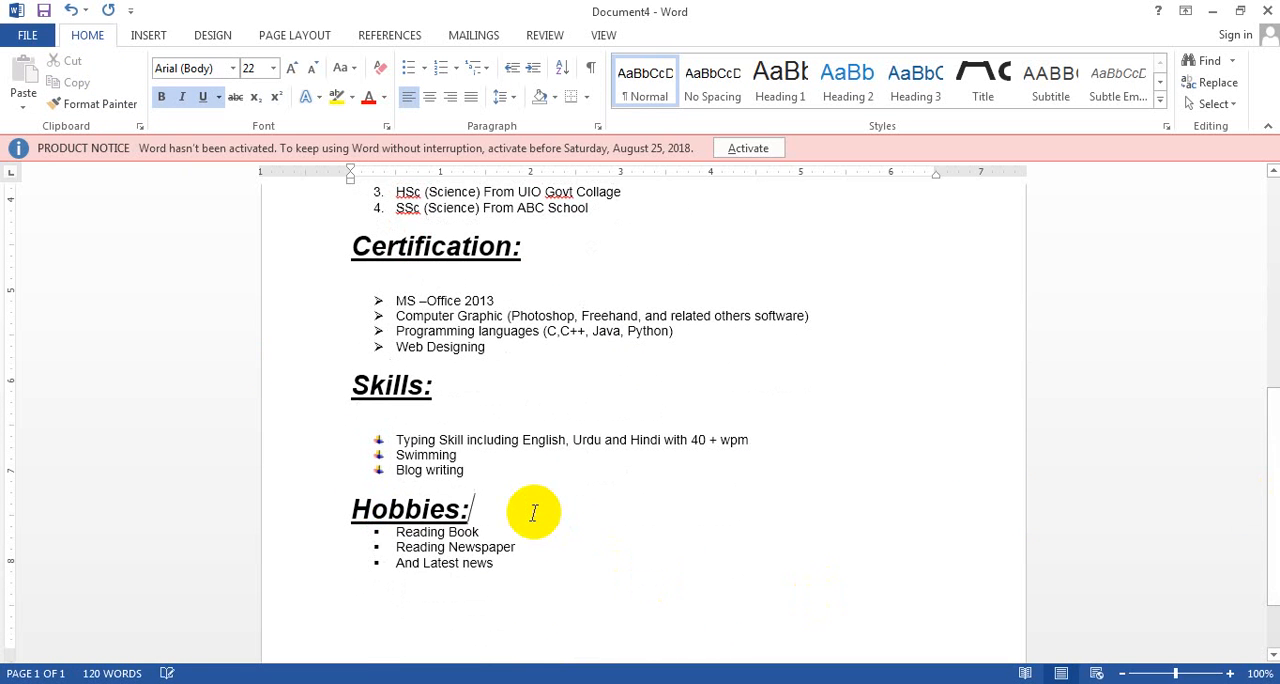
pyautogui.press('Return')
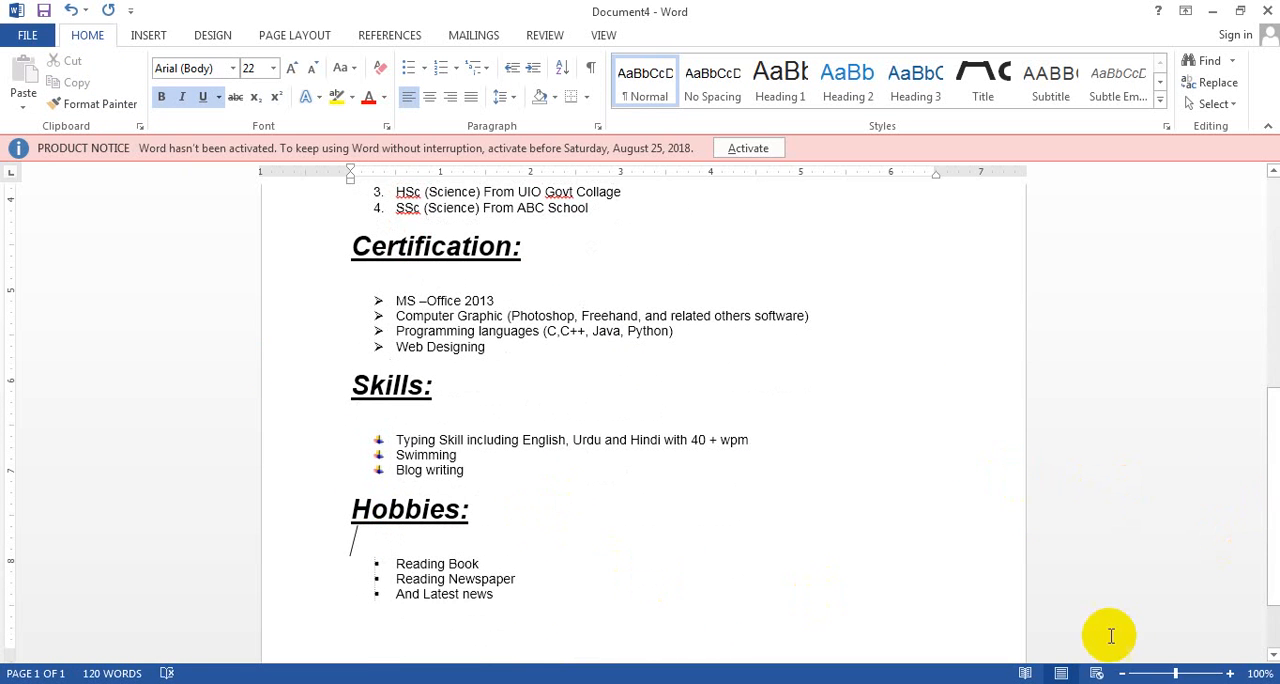
# Zoom out to 40% to examine the layout of the whole CV page, and return to 100%
pyautogui.click(1122, 673)
pyautogui.click(1122, 673)
pyautogui.click(1122, 673)
pyautogui.click(1122, 673)
pyautogui.click(1122, 673)
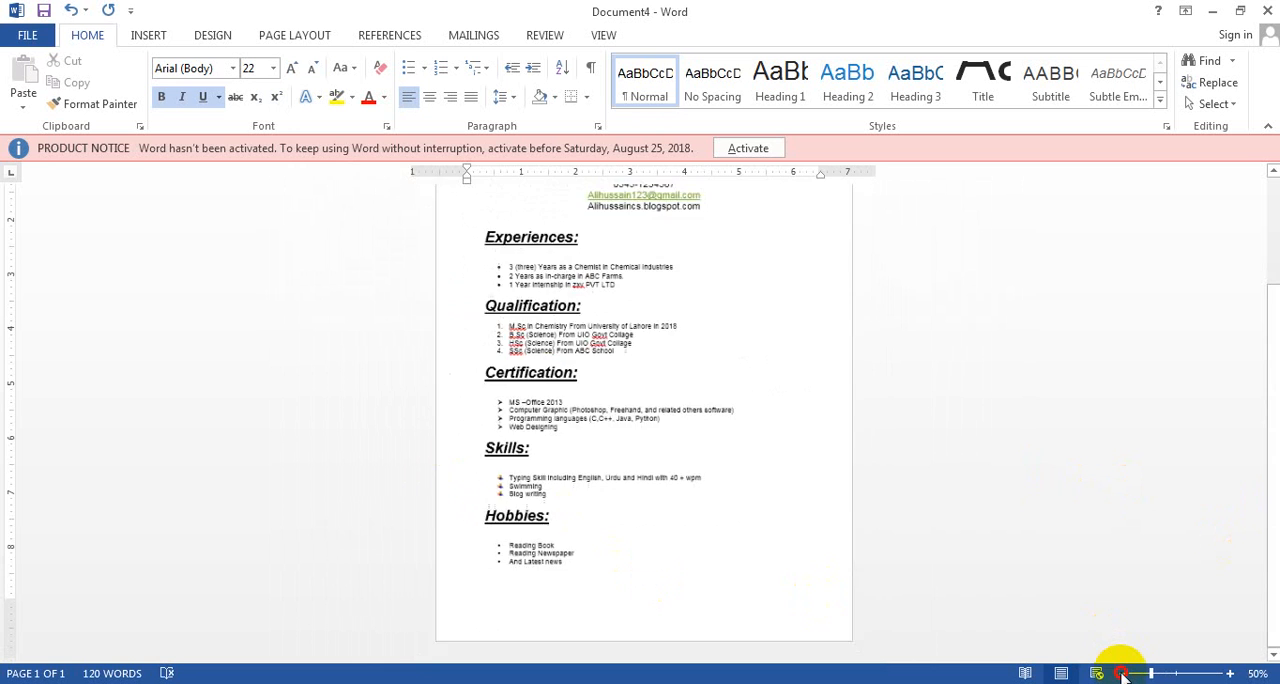
pyautogui.click(1122, 673)
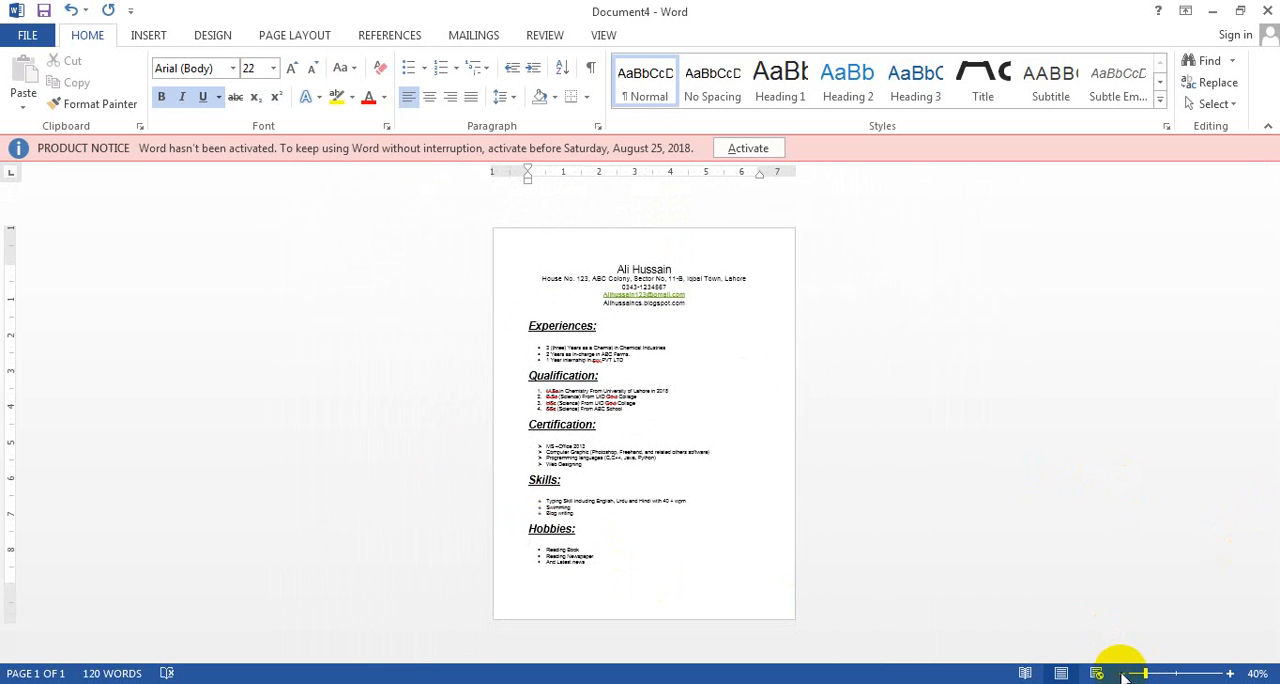
pyautogui.click(1230, 673)
pyautogui.click(1230, 673)
pyautogui.click(1230, 673)
pyautogui.click(1230, 673)
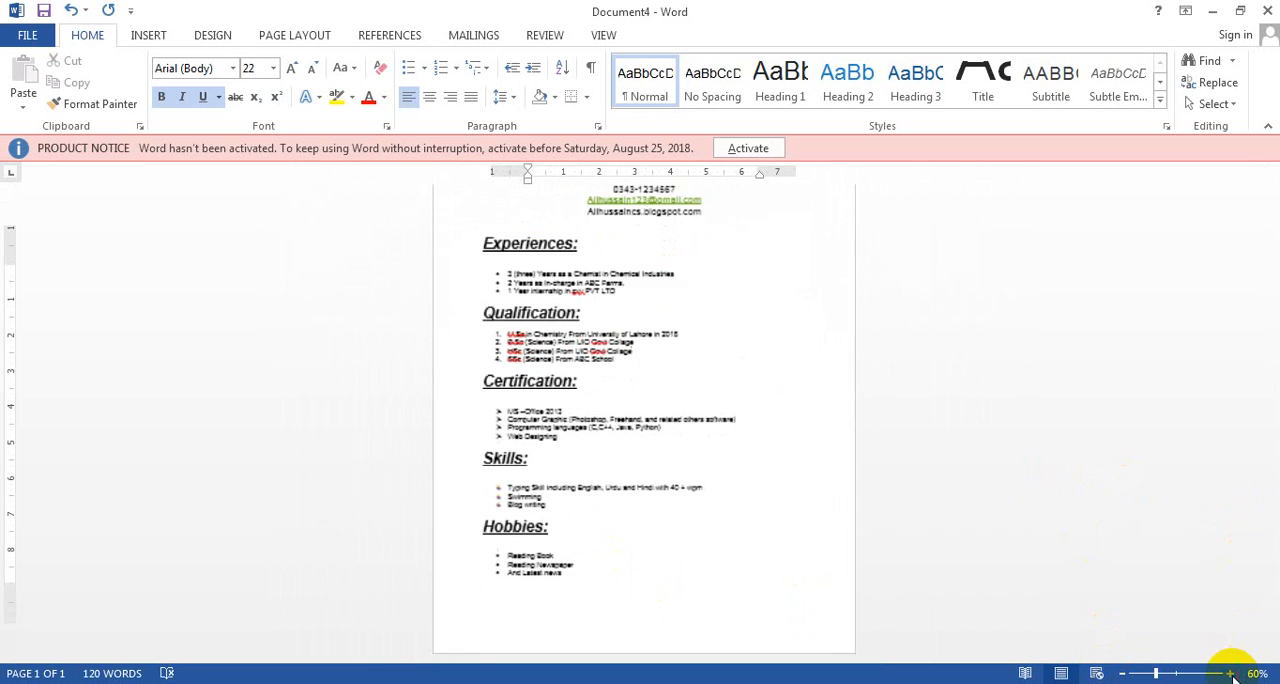
pyautogui.click(1230, 673)
pyautogui.click(1230, 673)
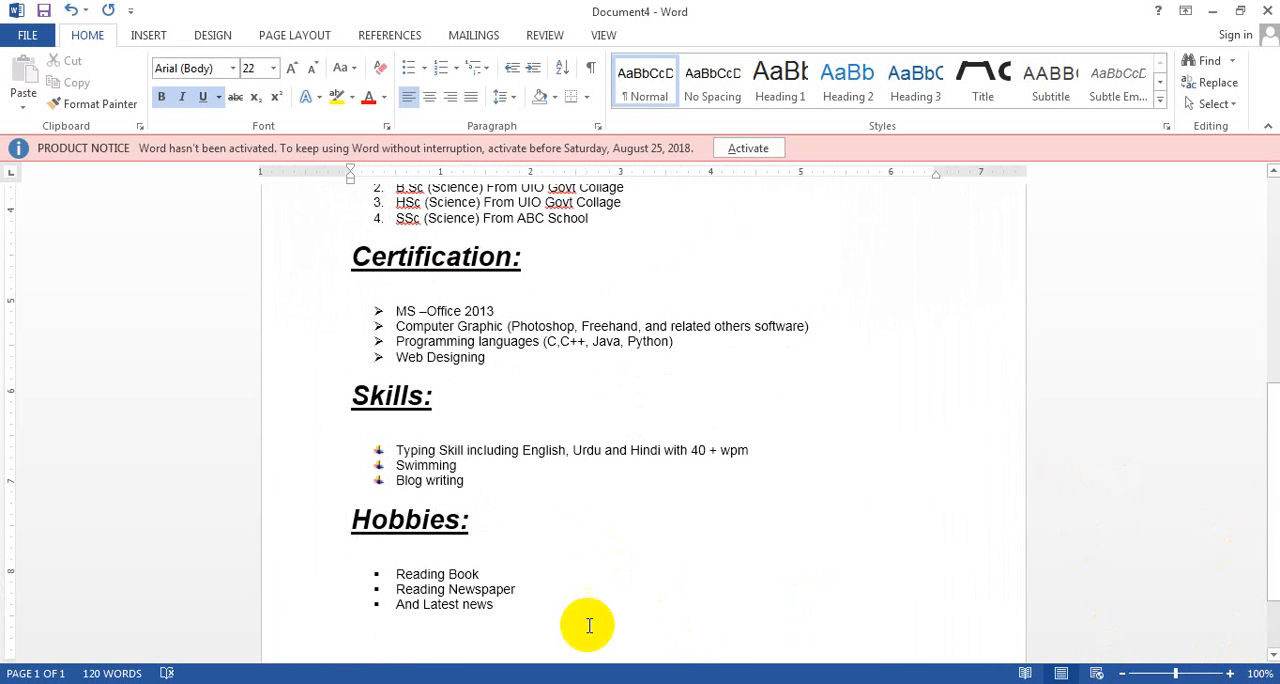
# Increase the font size of the list items under "Hobbies:" and "Skills:" to 14 pt
pyautogui.moveTo(497, 605); pyautogui.dragTo(397, 570)
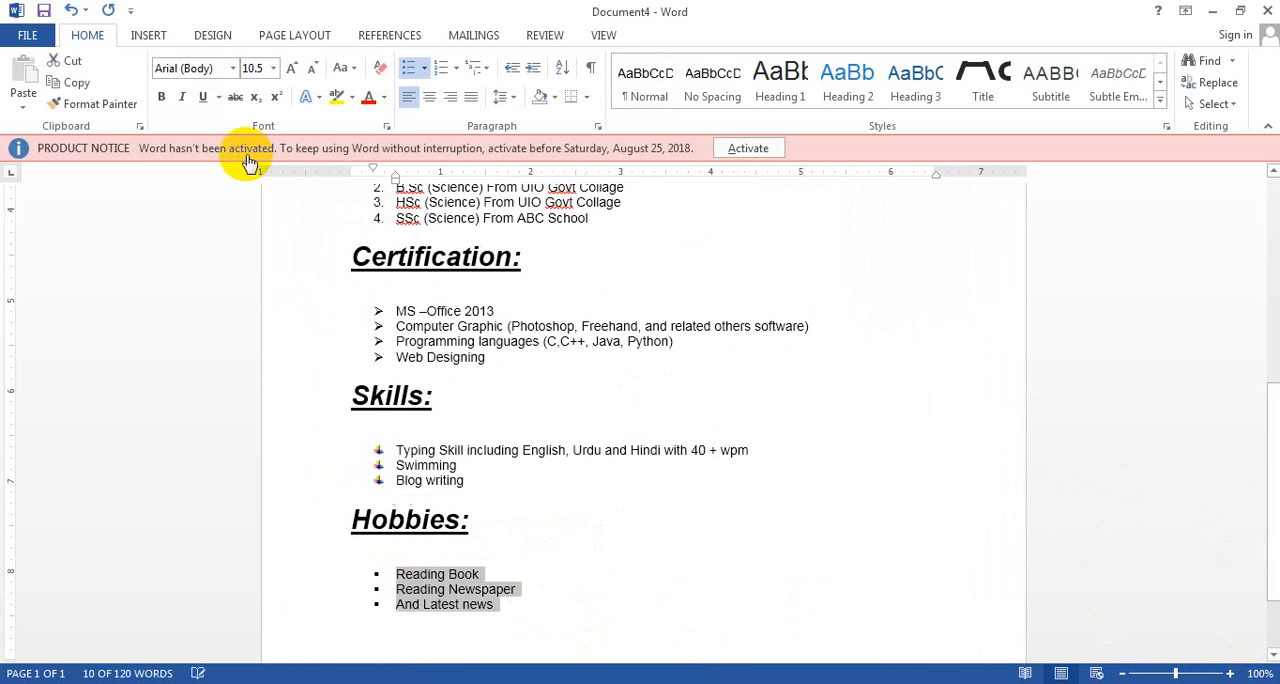
pyautogui.click(288, 70)
pyautogui.click(288, 70)
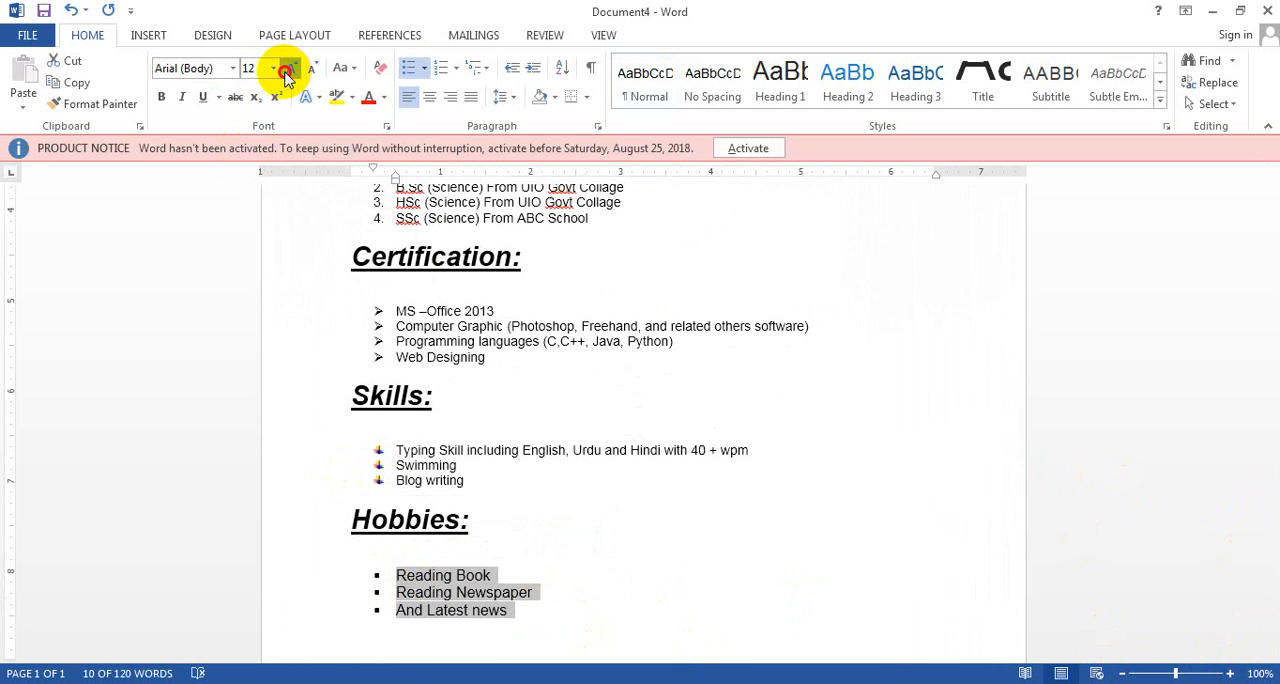
pyautogui.click(288, 70)
pyautogui.moveTo(491, 476); pyautogui.dragTo(403, 450)
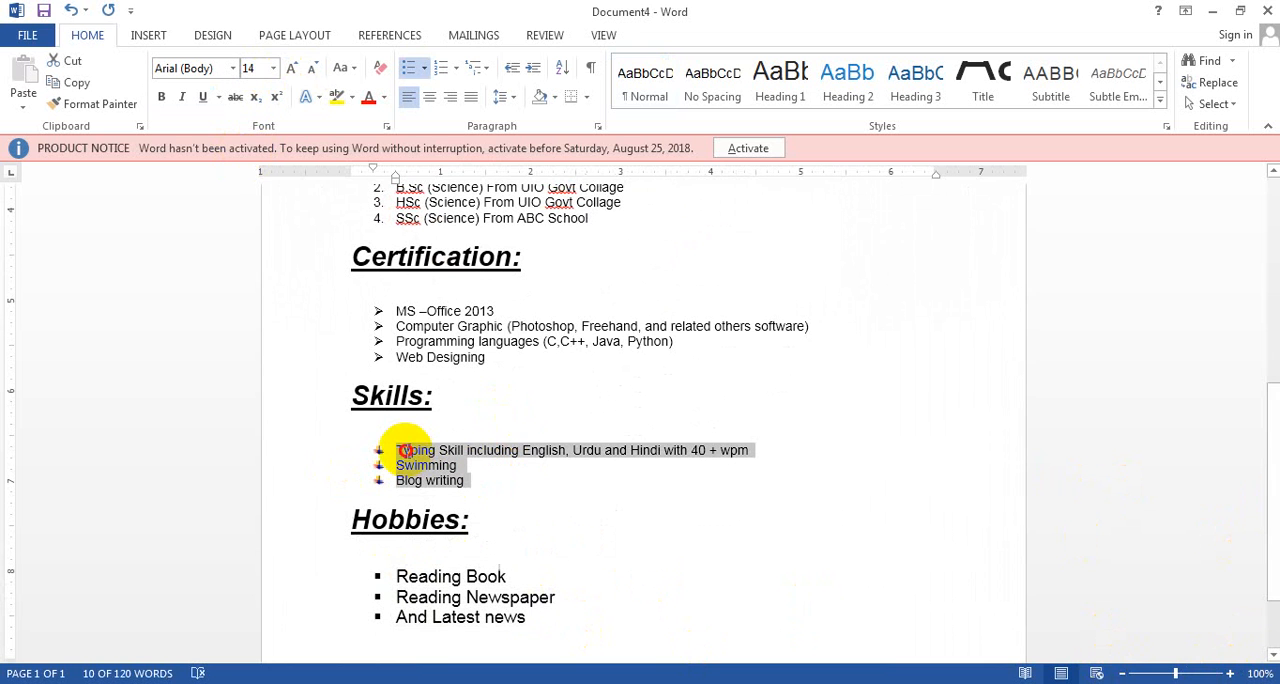
pyautogui.click(288, 70)
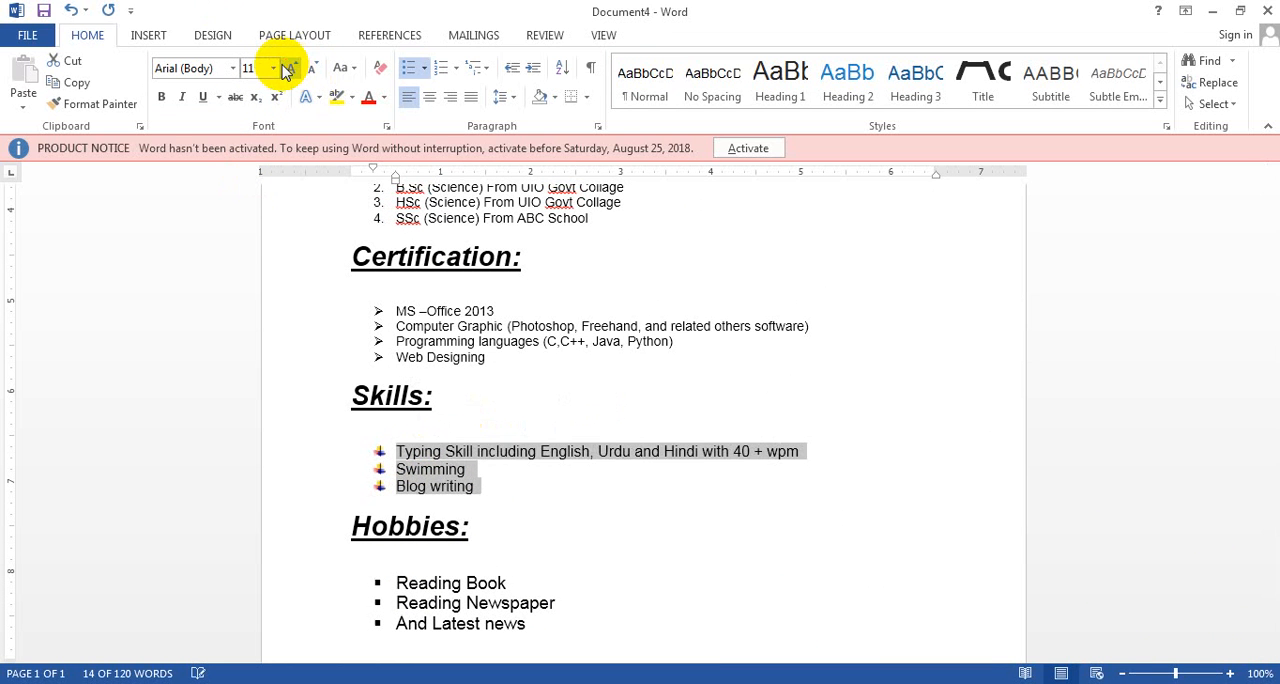
pyautogui.click(288, 70)
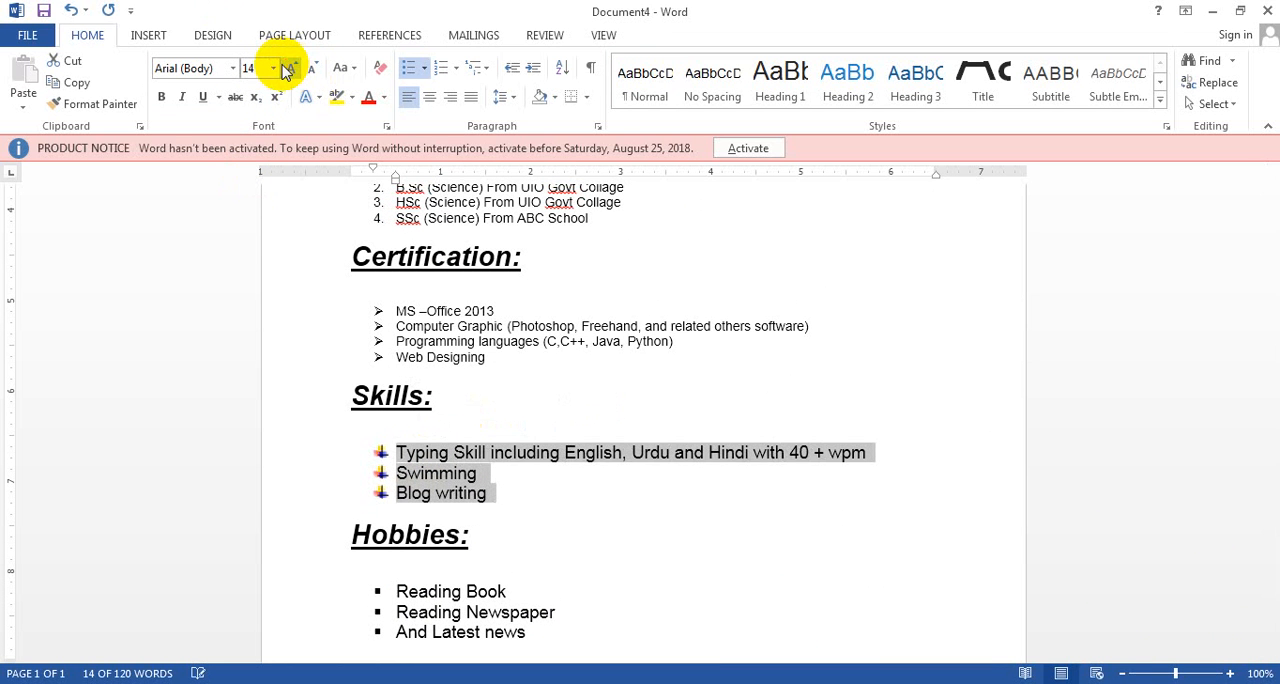
# Increase the font size of the four list items under "Certification:" to 14 pt
pyautogui.click(509, 359)
pyautogui.moveTo(509, 359); pyautogui.dragTo(400, 310)
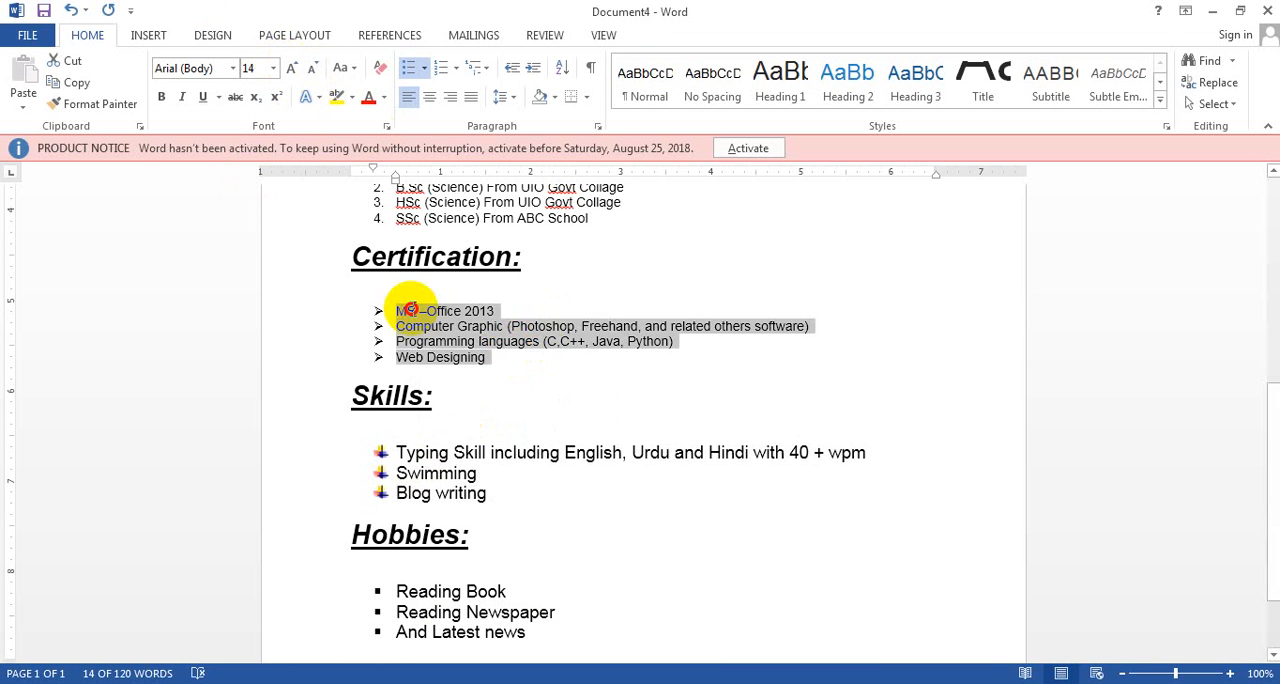
pyautogui.click(294, 71)
pyautogui.click(294, 71)
pyautogui.click(294, 71)
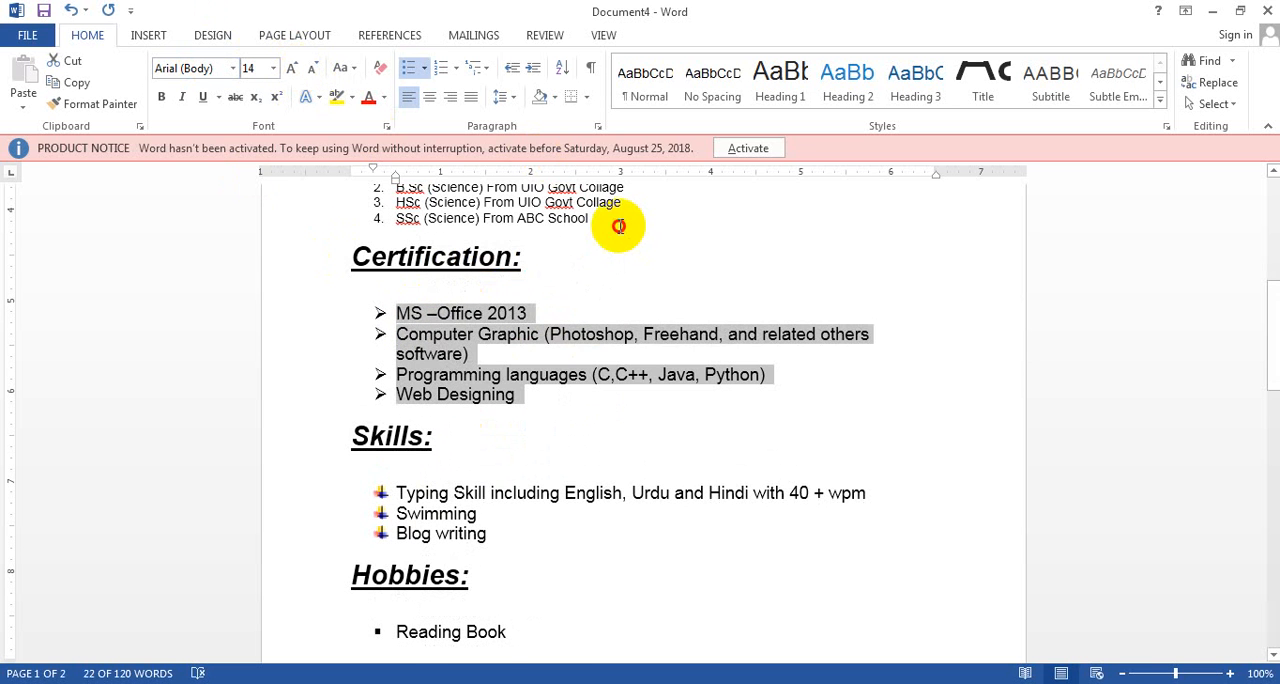
# Enlarge the numbered list under "Qualification:" to font size 14 pt
pyautogui.moveTo(619, 226); pyautogui.dragTo(394, 428)
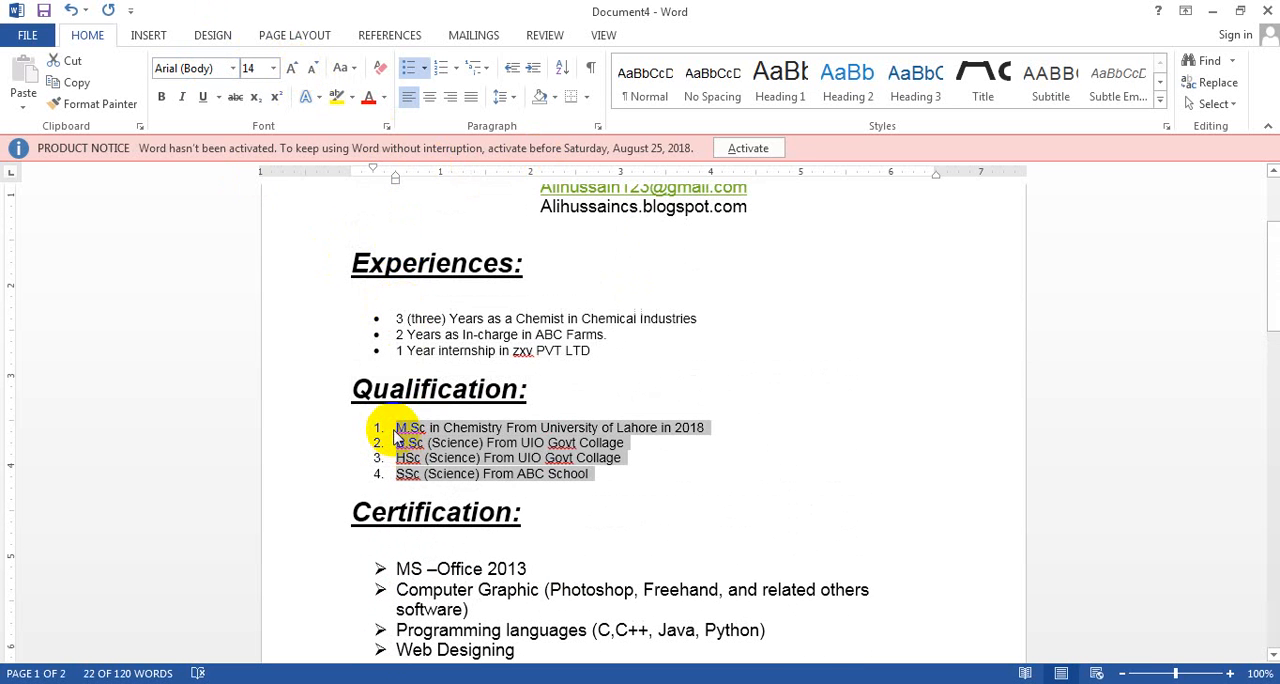
pyautogui.click(290, 70)
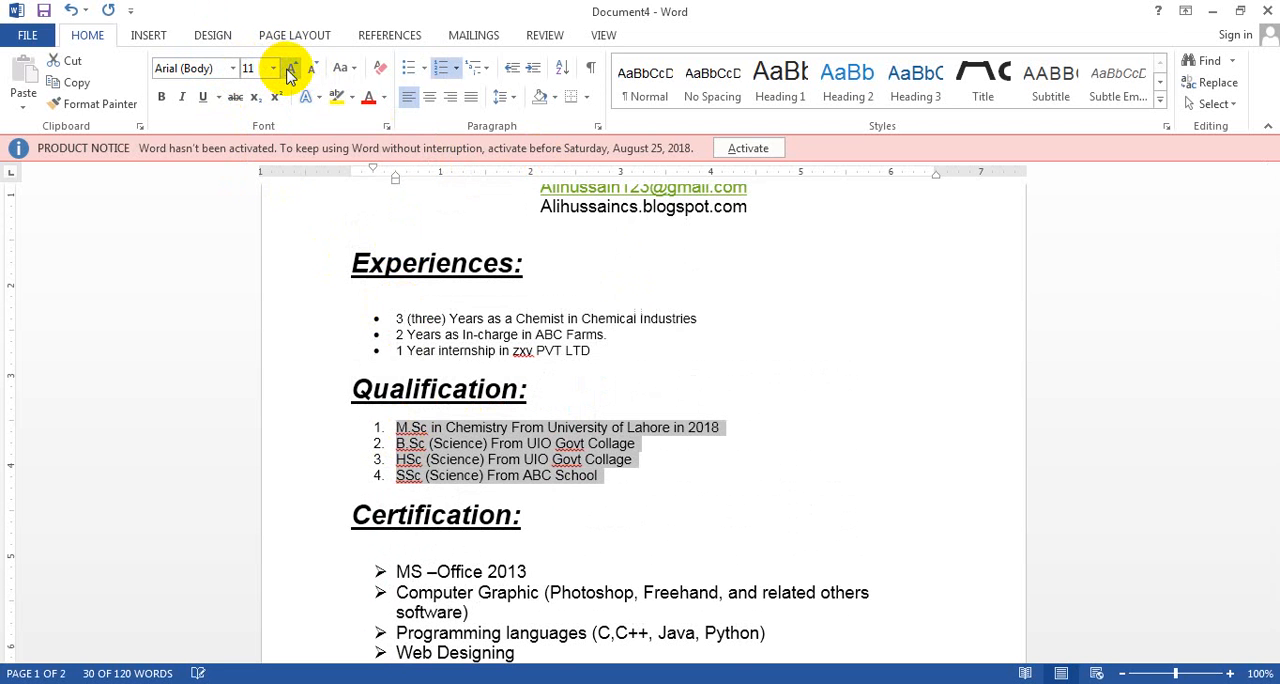
pyautogui.click(290, 72)
pyautogui.click(288, 72)
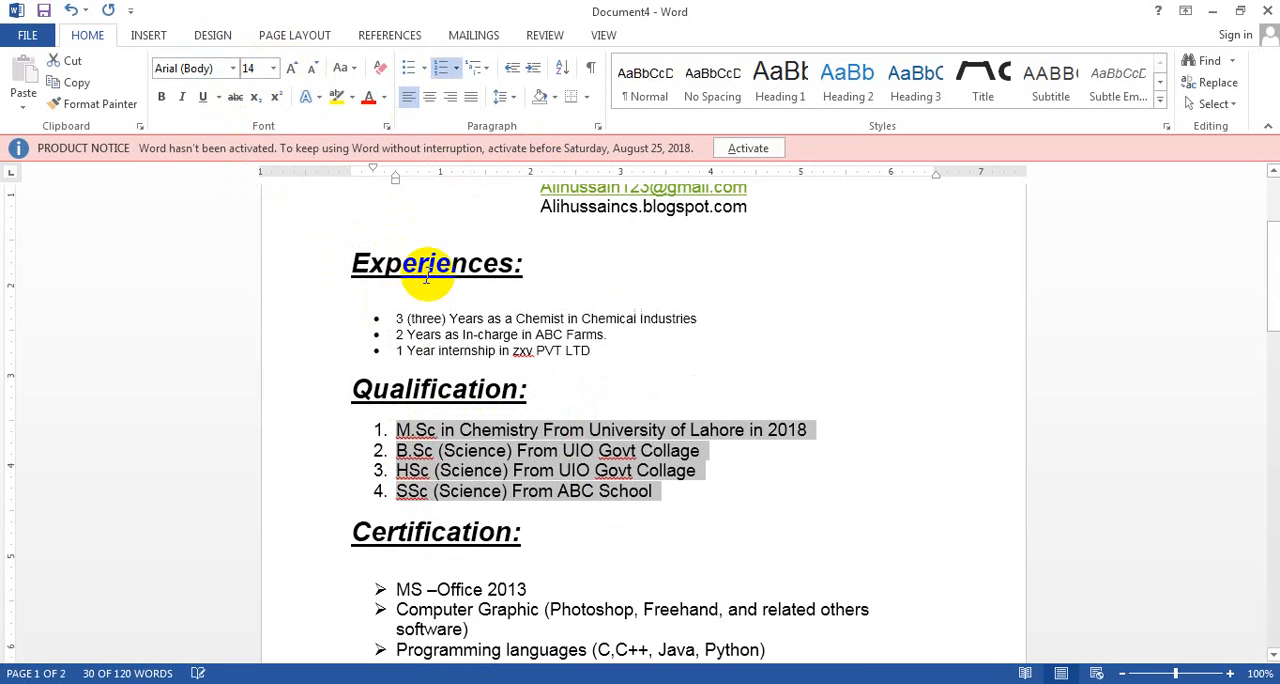
# Enlarge the three bulleted items under "Experiences:" to font size 14 pt
pyautogui.moveTo(602, 352); pyautogui.dragTo(380, 320)
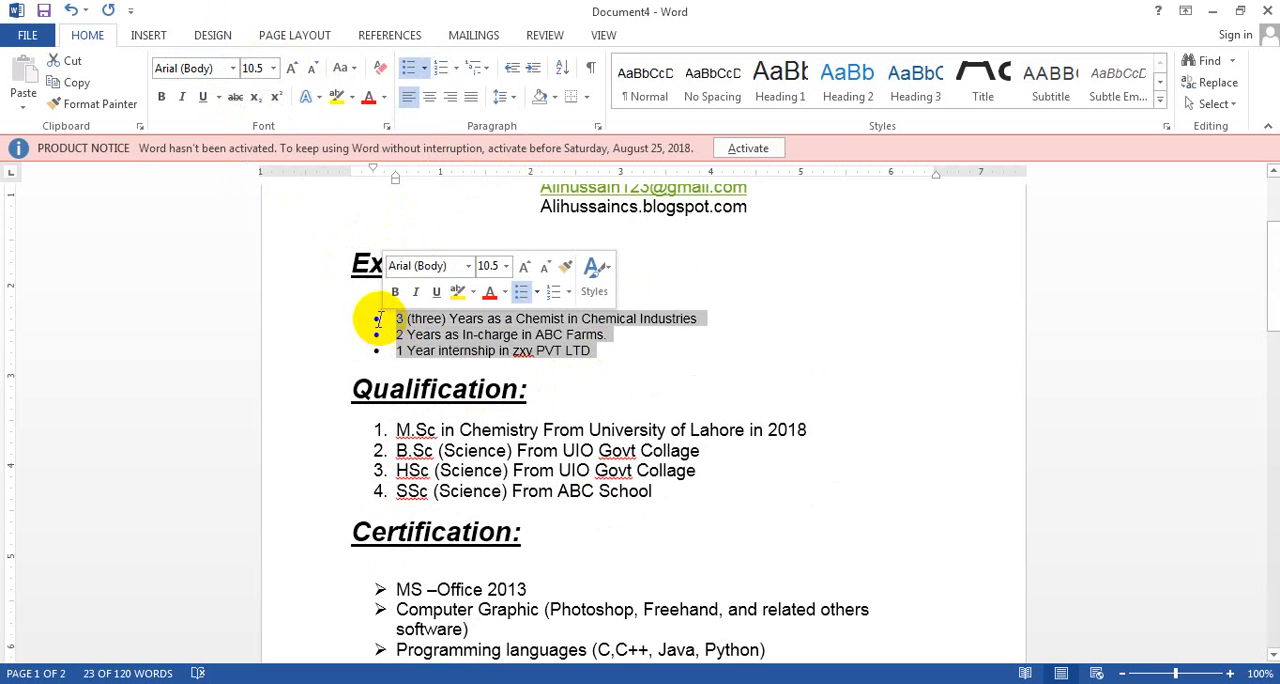
pyautogui.click(291, 70)
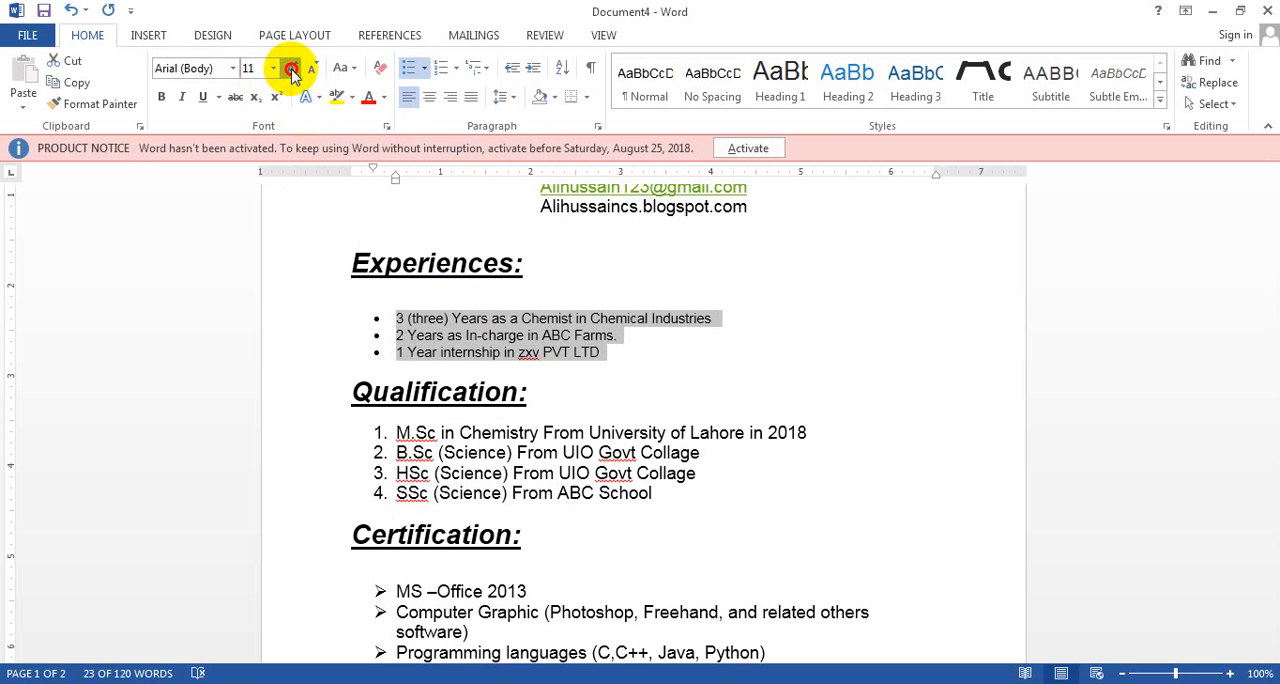
pyautogui.click(291, 70)
pyautogui.click(291, 70)
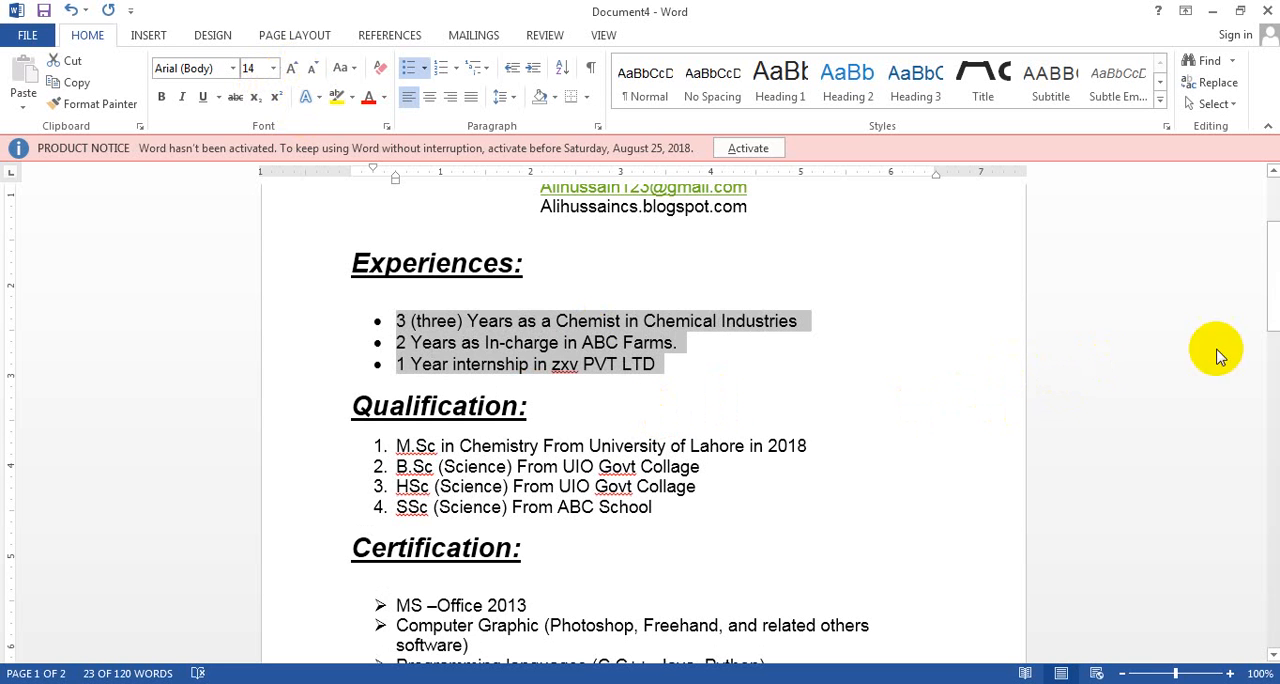
# Set the page margins of the CV to the Narrow preset
pyautogui.moveTo(1270, 300); pyautogui.dragTo(1137, 223)
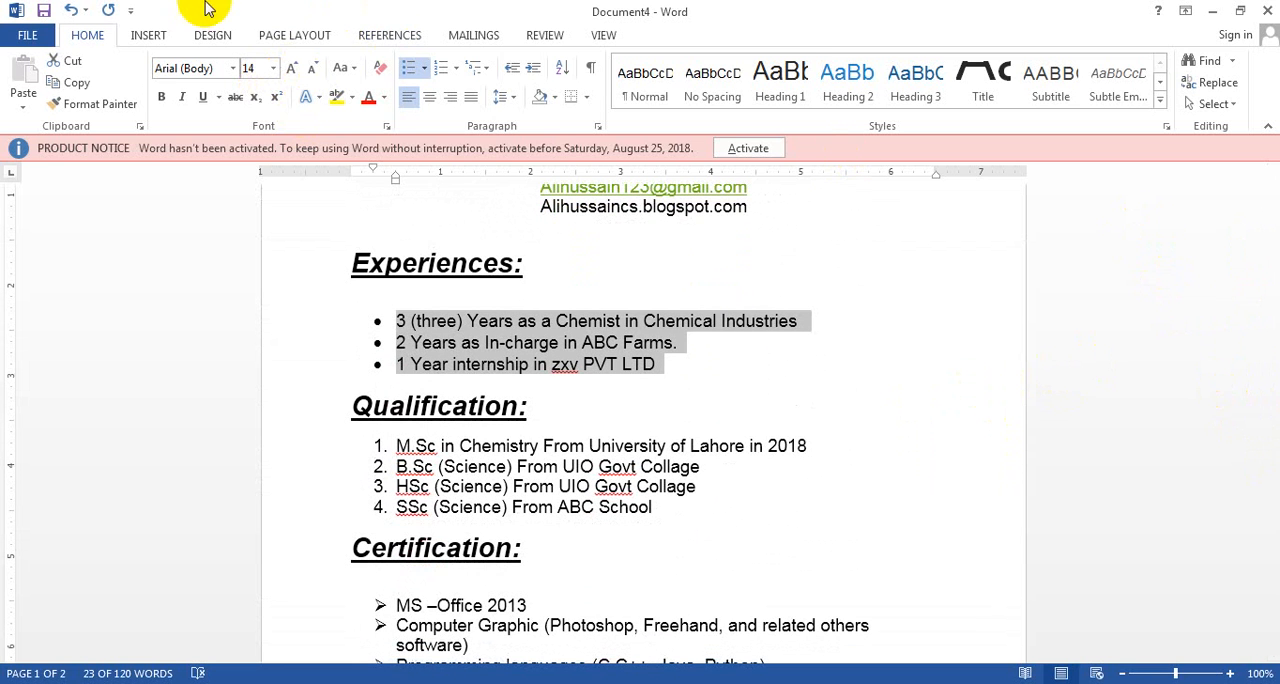
pyautogui.click(285, 38)
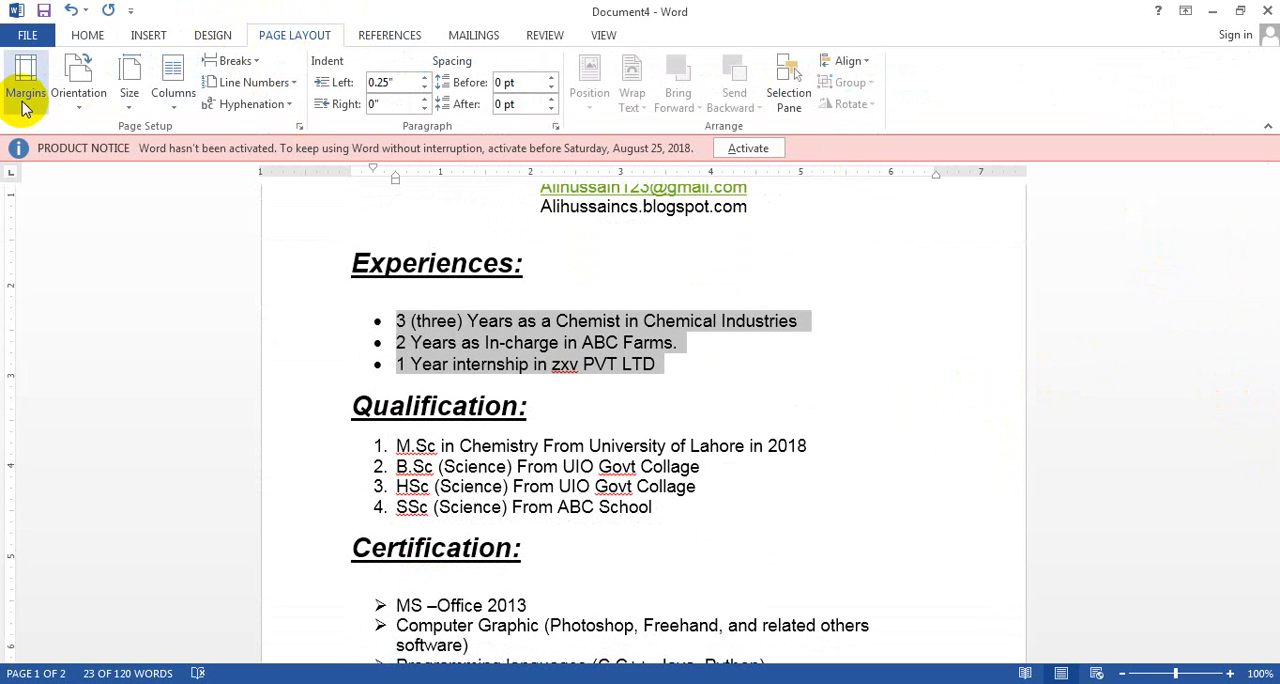
pyautogui.click(25, 80)
pyautogui.click(52, 265)
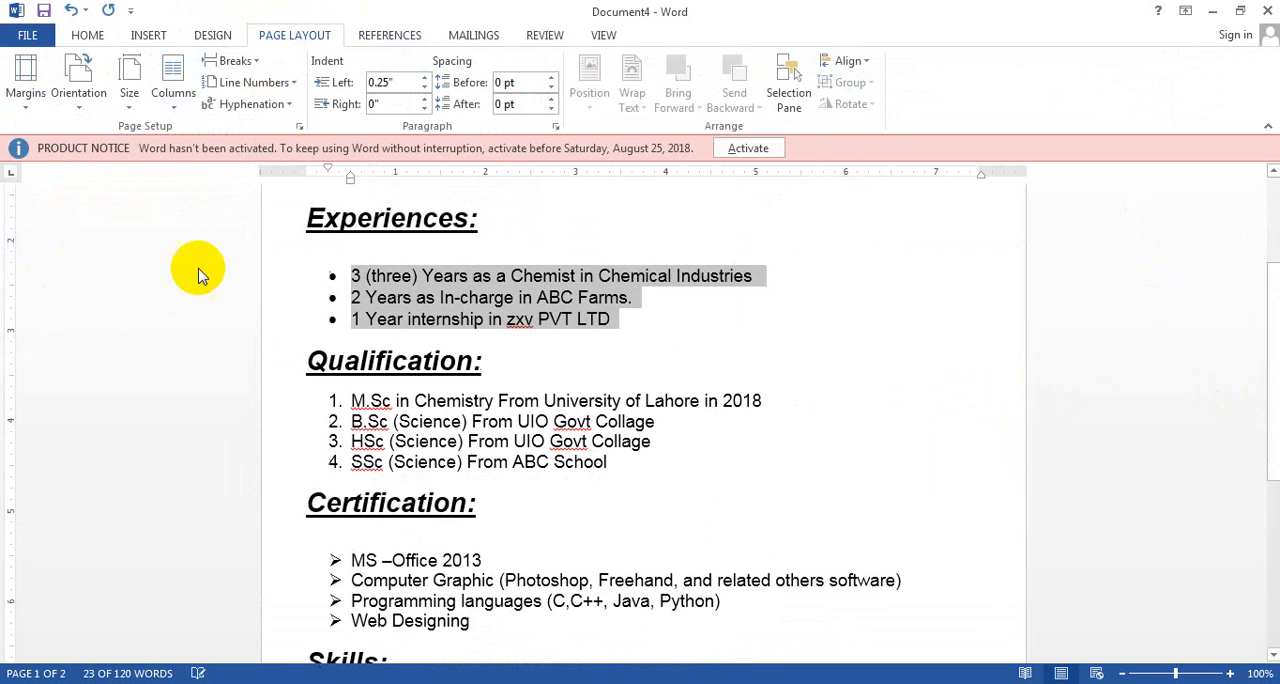
# Examine the layout of the CV from the contact details down to the hobbies list
pyautogui.moveTo(1274, 400); pyautogui.dragTo(1274, 562)
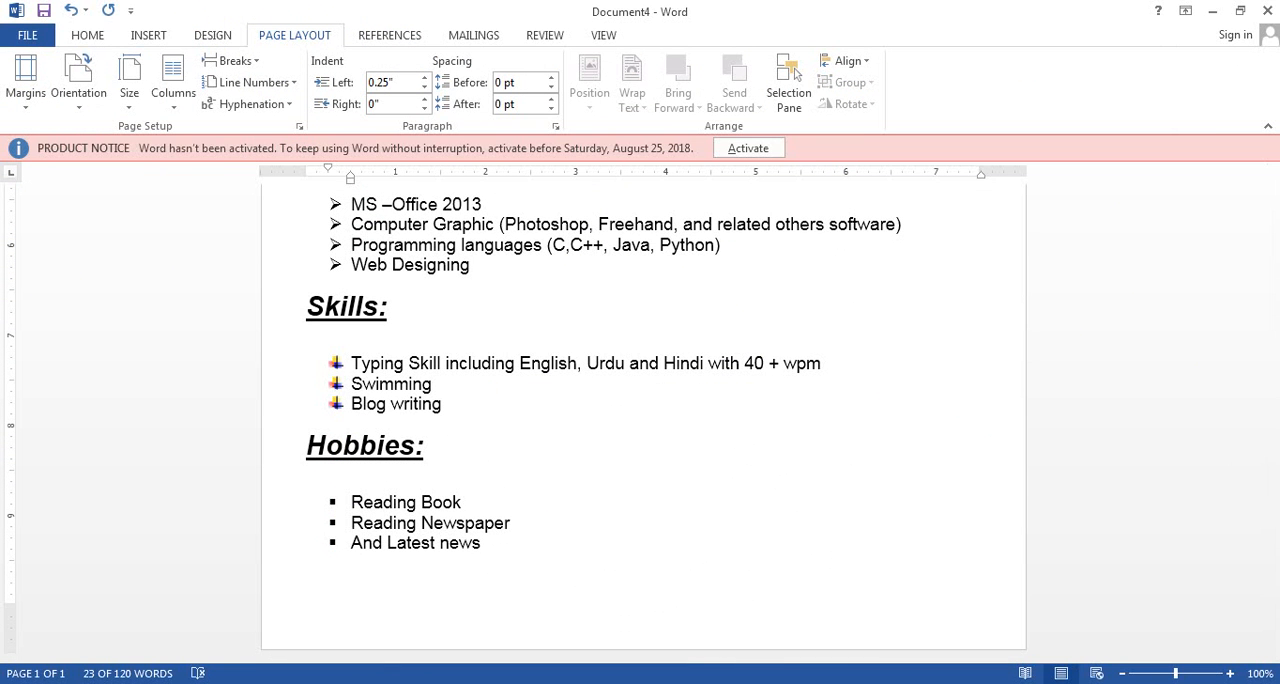
pyautogui.moveTo(1274, 543); pyautogui.dragTo(1262, 300)
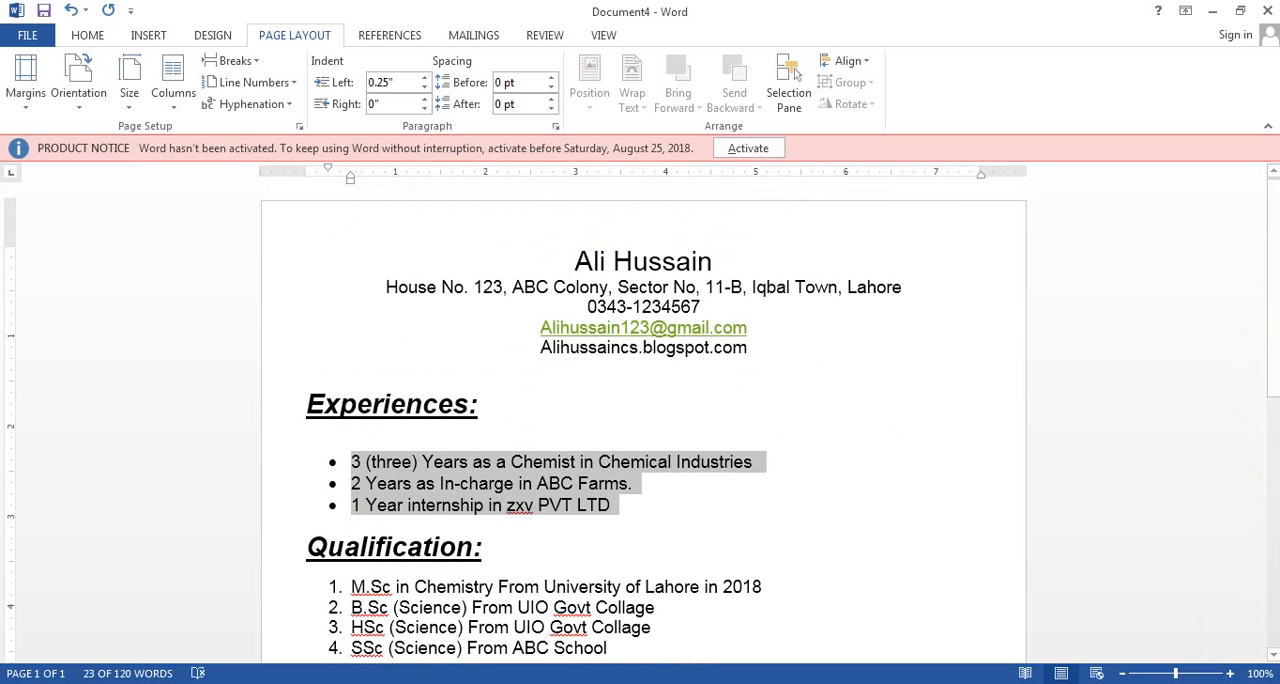
pyautogui.click(533, 423)
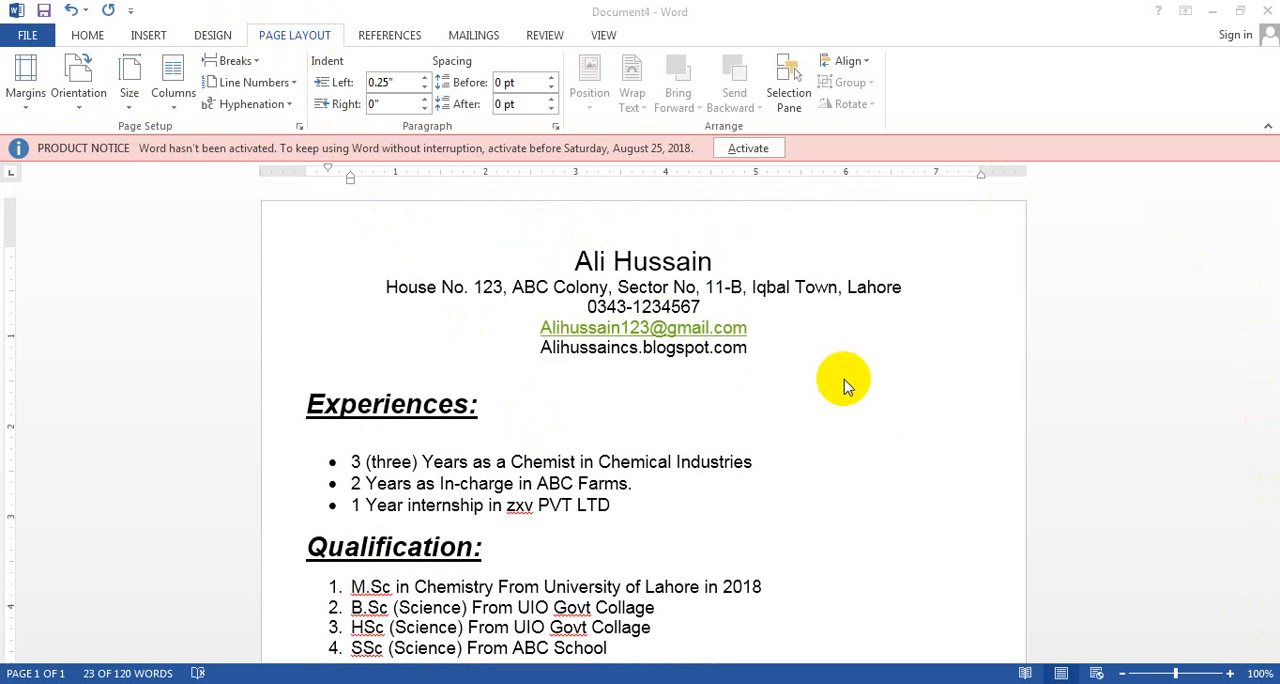
pyautogui.click(870, 398)
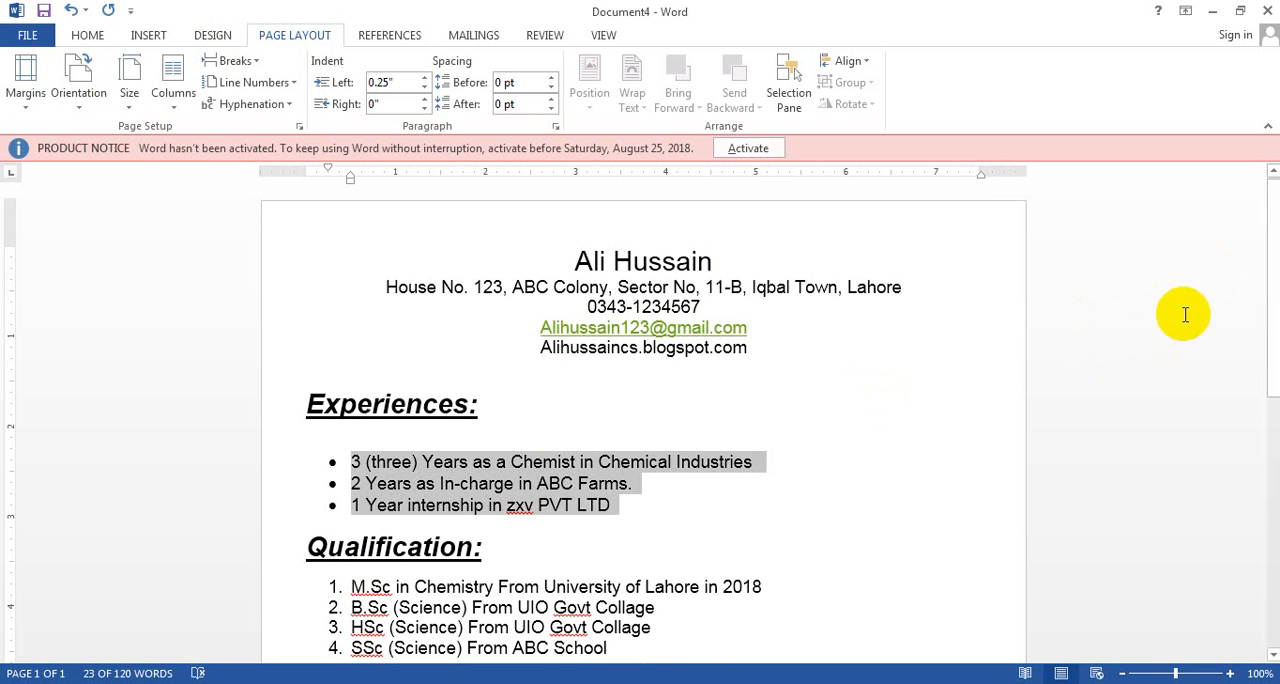
pyautogui.scroll(-6, 1266, 290)
pyautogui.scroll(-3, 1234, 386)
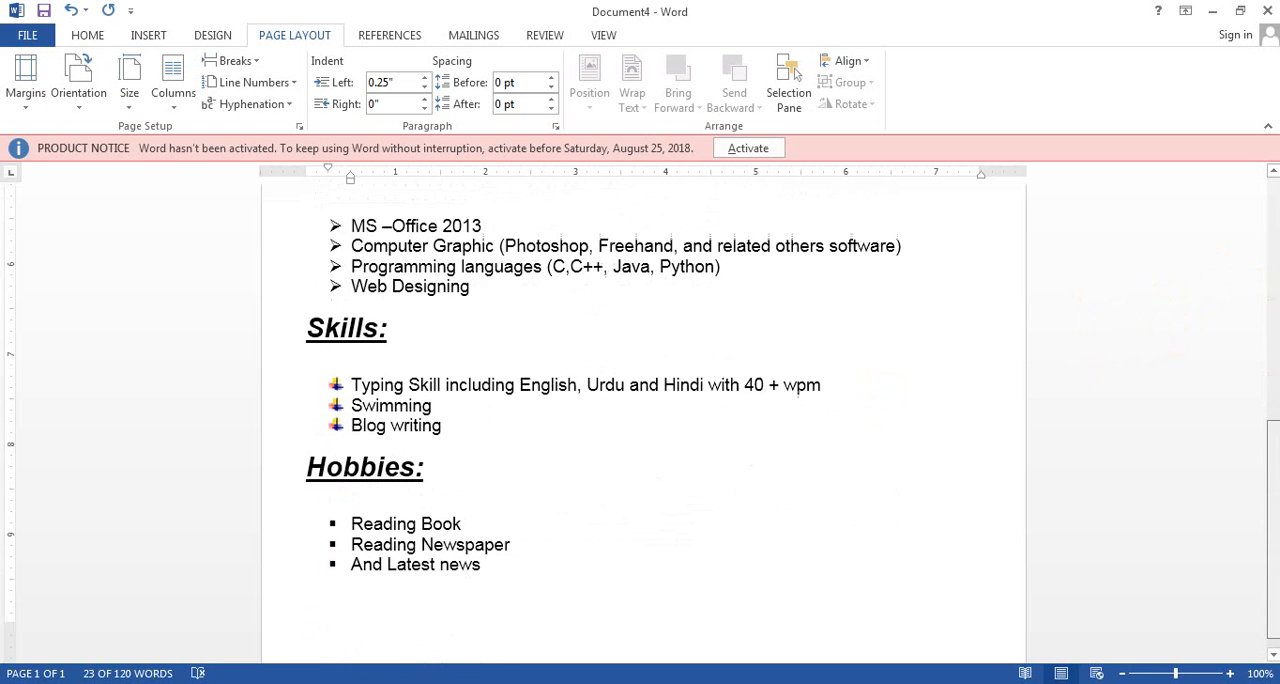
pyautogui.scroll(9, 1234, 386)
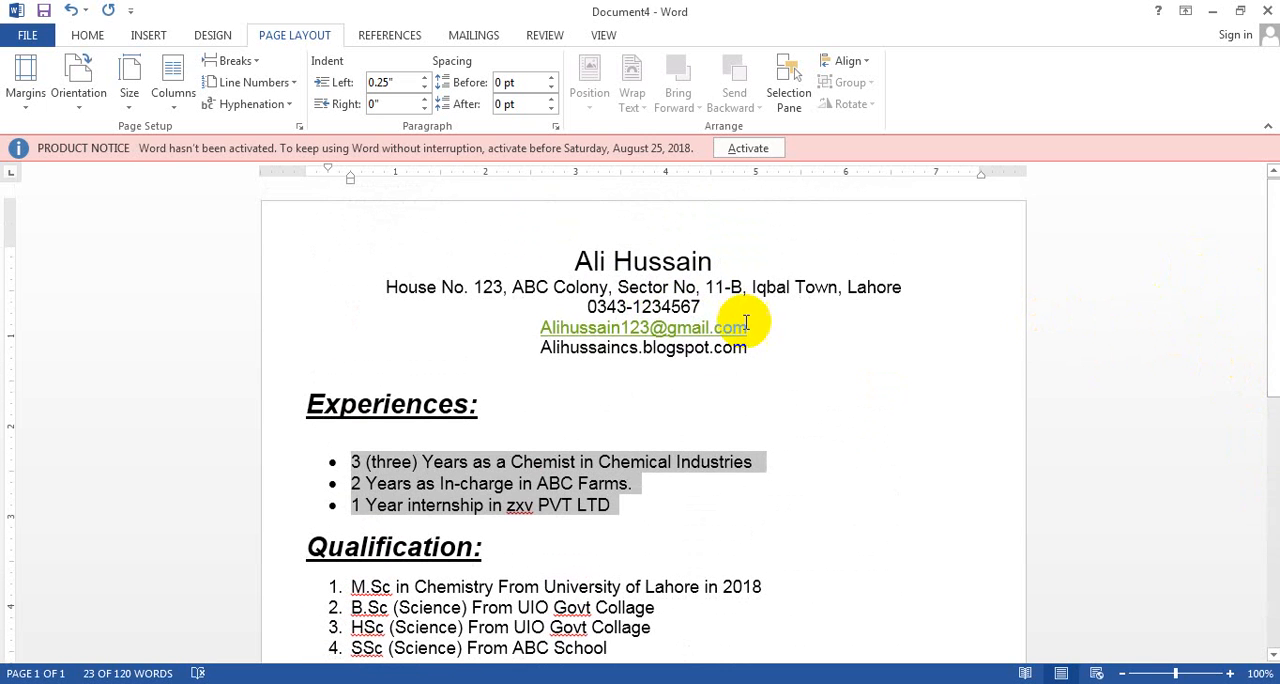
# Format the name line above the contact details as bold at font size 36 pt
pyautogui.moveTo(762, 348); pyautogui.dragTo(556, 252)
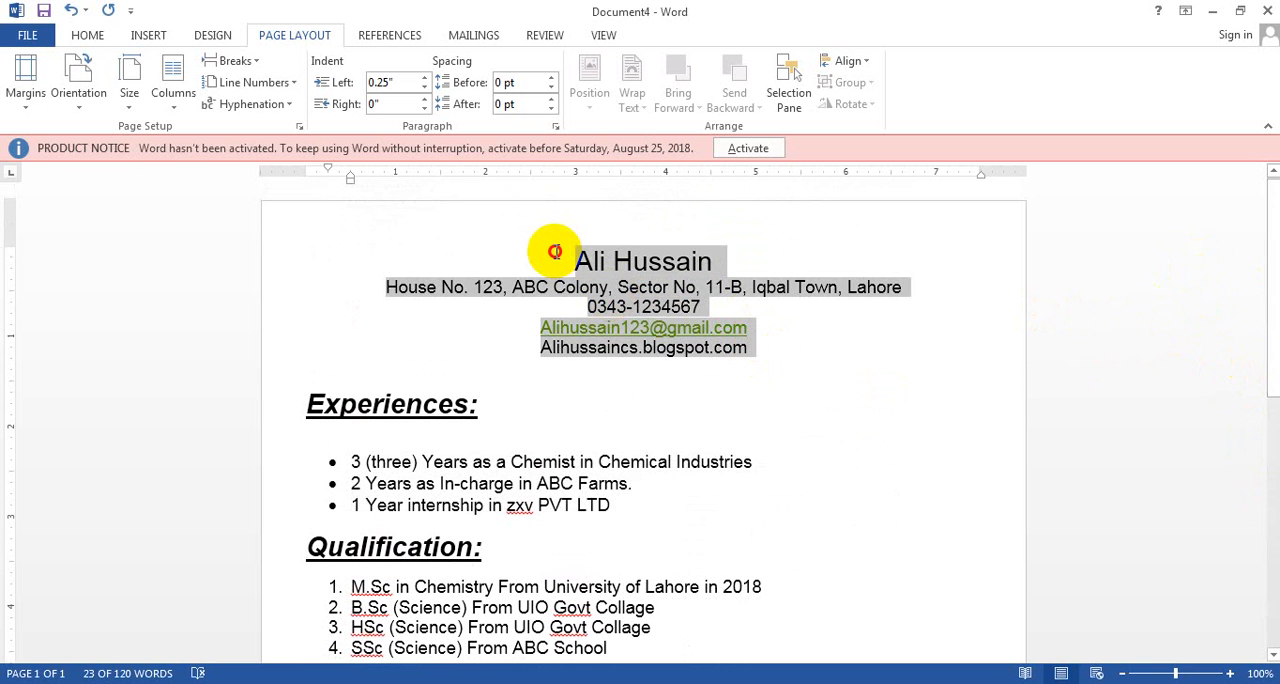
pyautogui.click(723, 258)
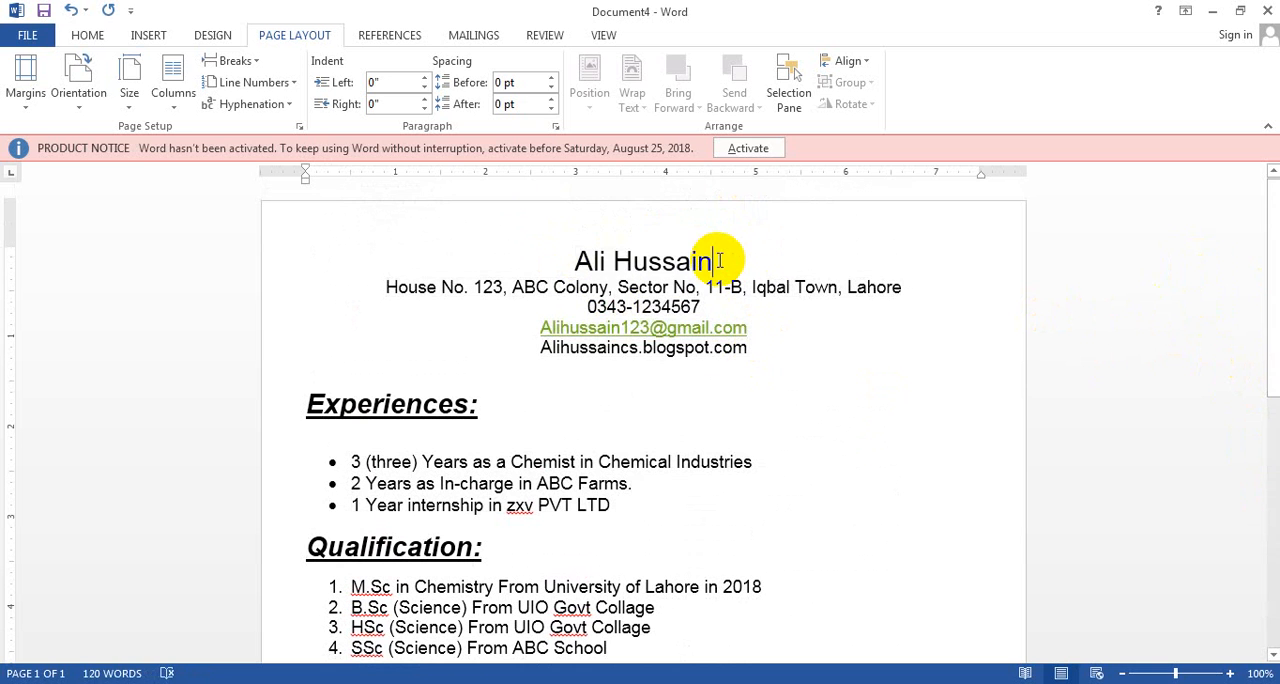
pyautogui.moveTo(723, 258); pyautogui.dragTo(574, 256)
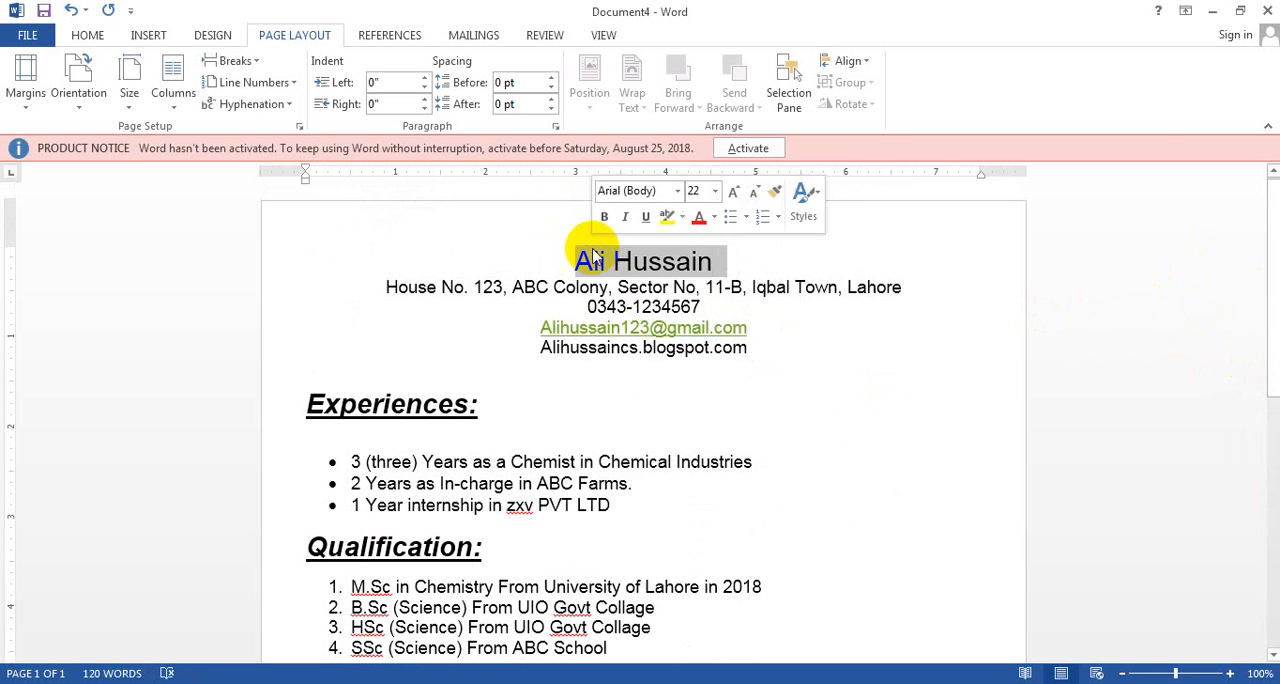
pyautogui.click(88, 35)
pyautogui.click(291, 68)
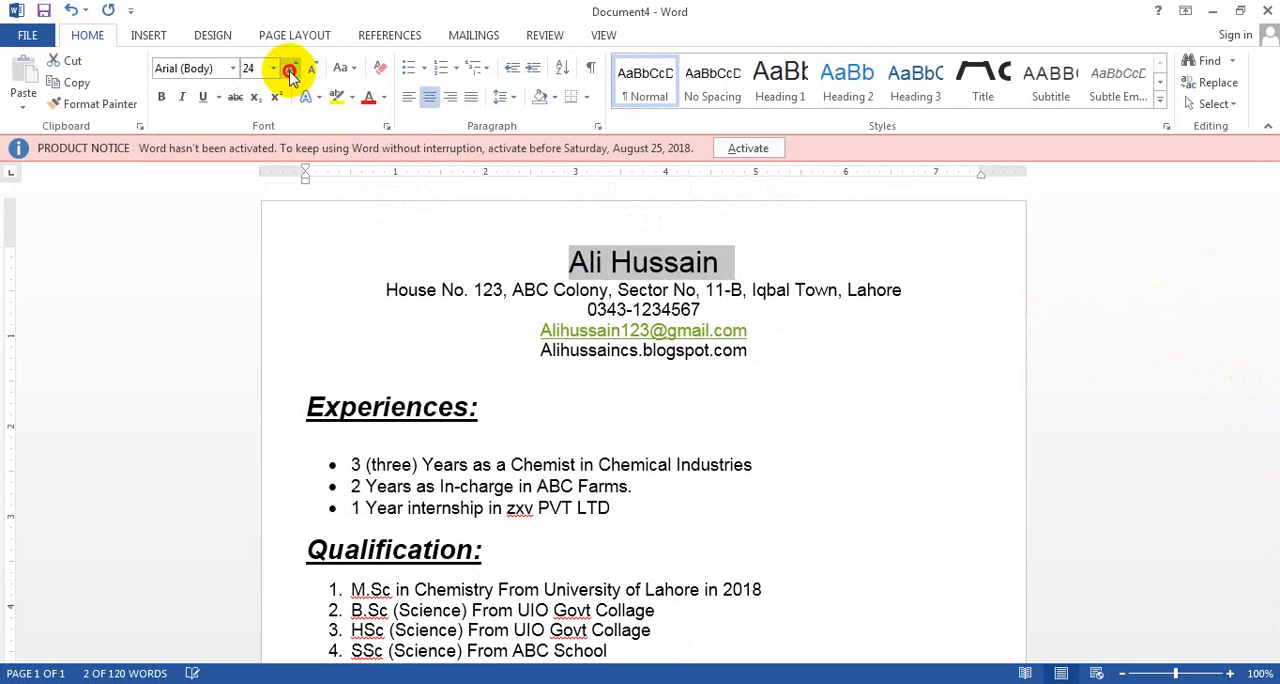
pyautogui.click(291, 68)
pyautogui.click(291, 68)
pyautogui.click(291, 68)
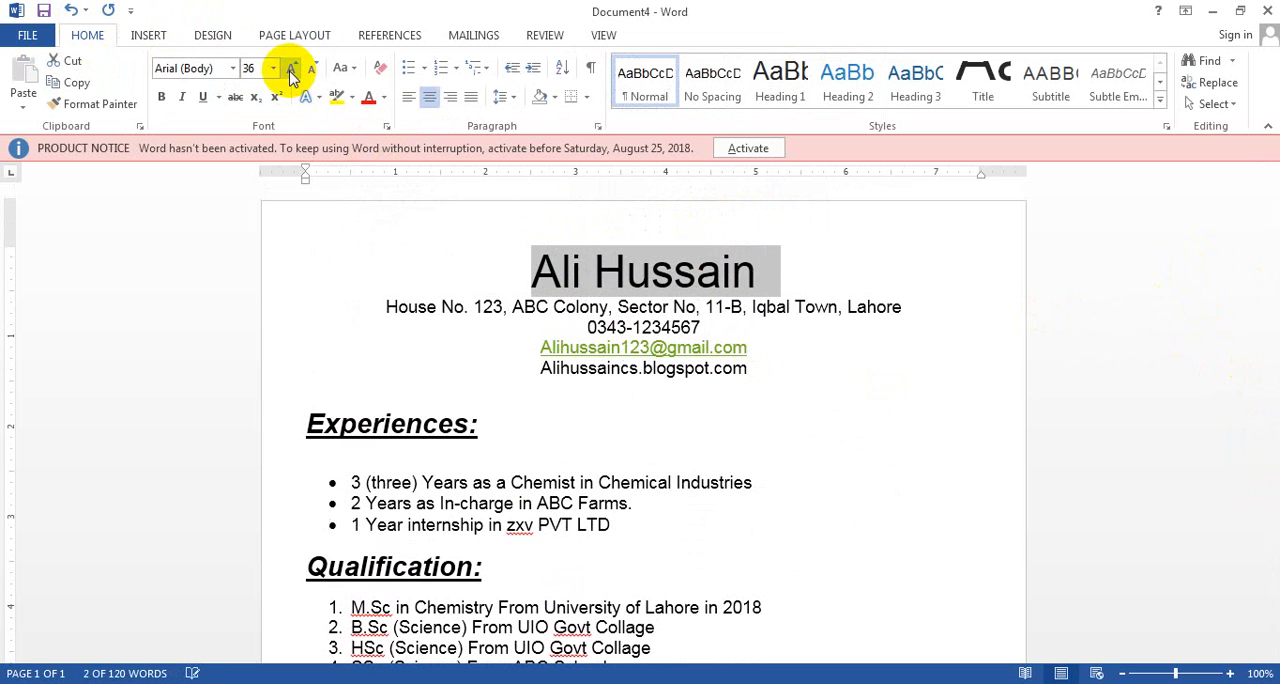
pyautogui.click(160, 104)
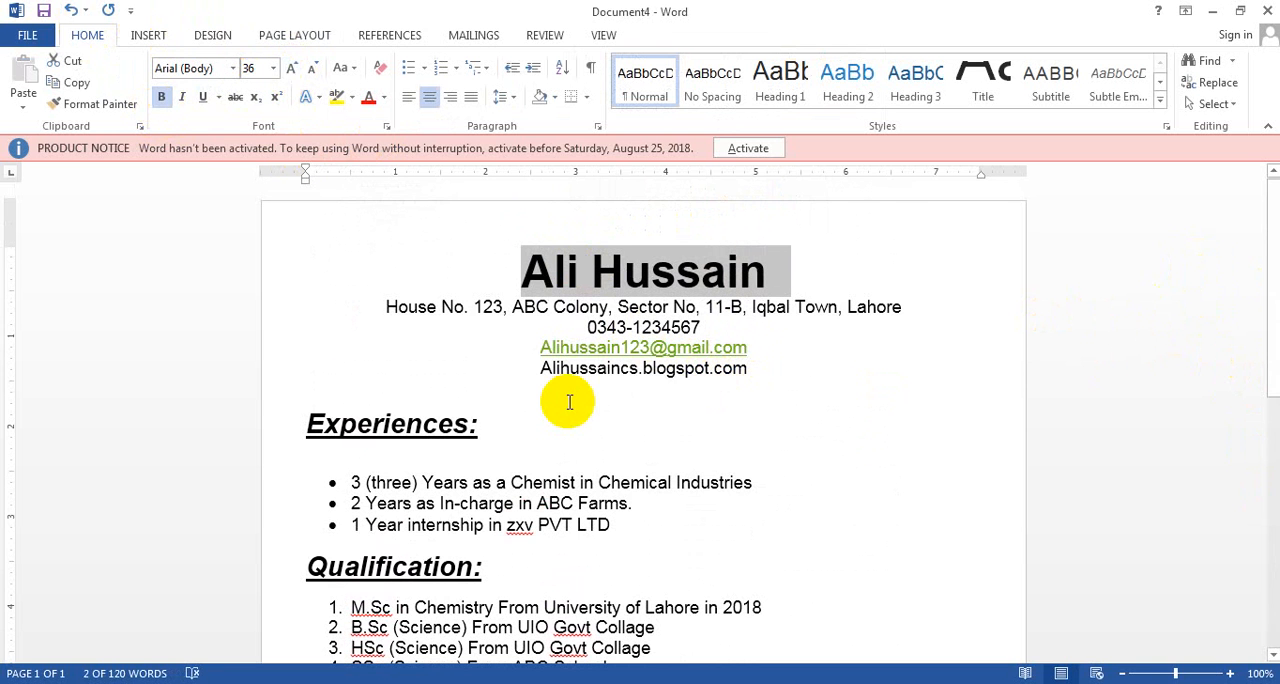
# Check the print preview of the CV, return to the document and review all its sections
pyautogui.hotkey('ctrl', 'p')
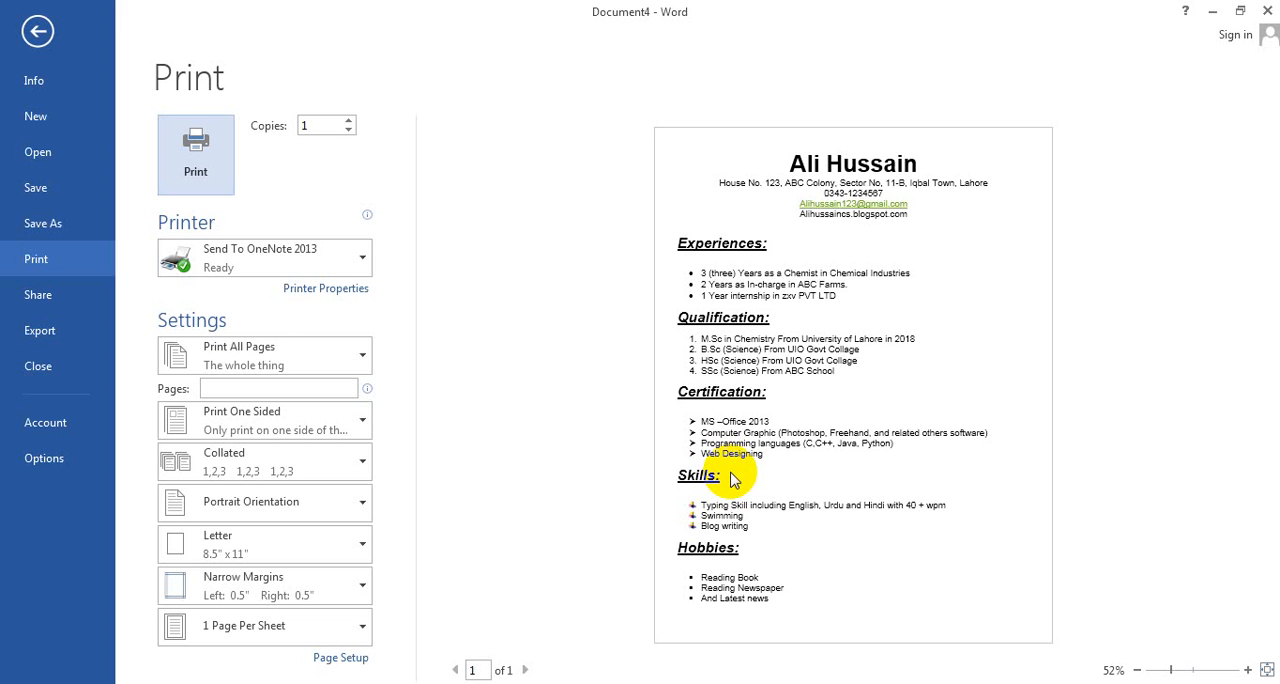
pyautogui.press('Escape')
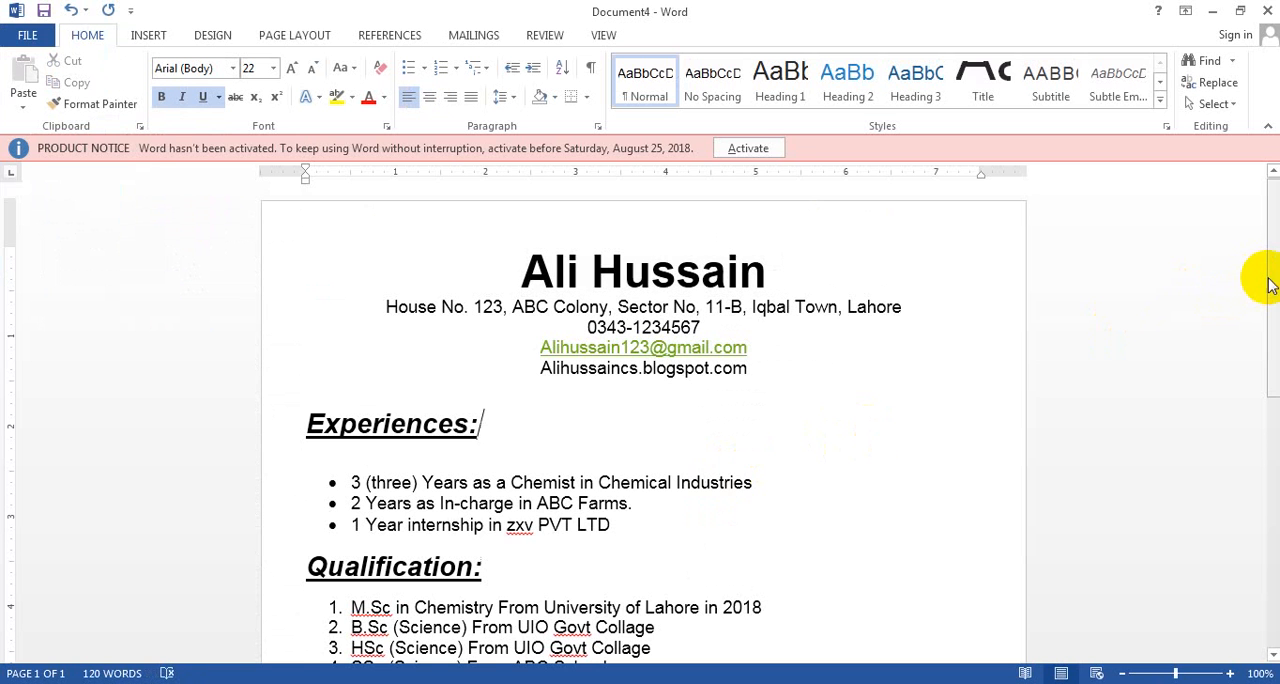
pyautogui.scroll(-2, 1272, 285)
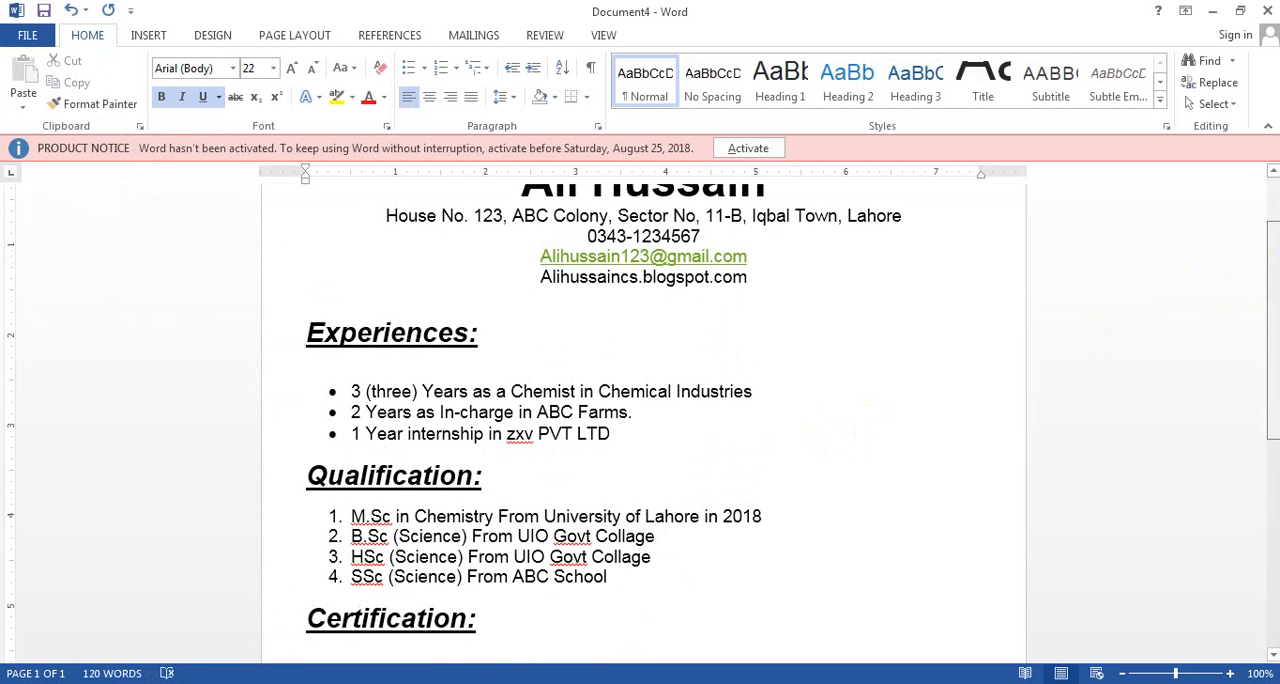
pyautogui.moveTo(1273, 325); pyautogui.dragTo(1273, 309)
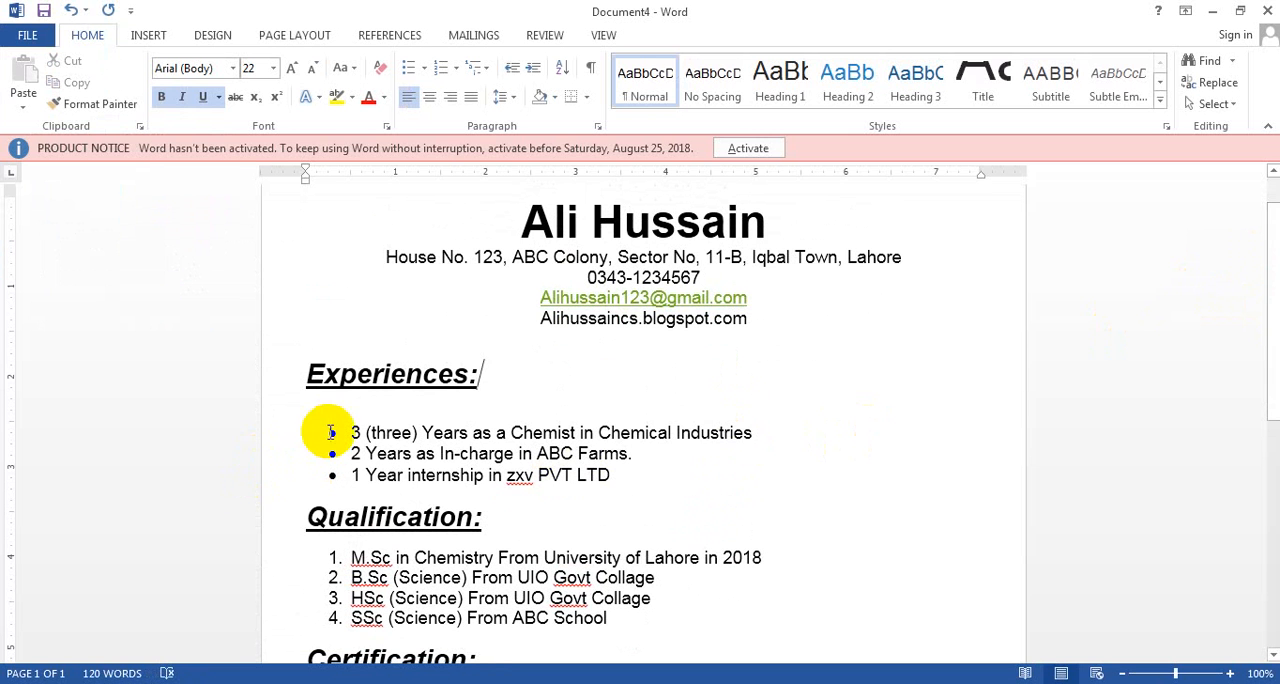
pyautogui.click(371, 434)
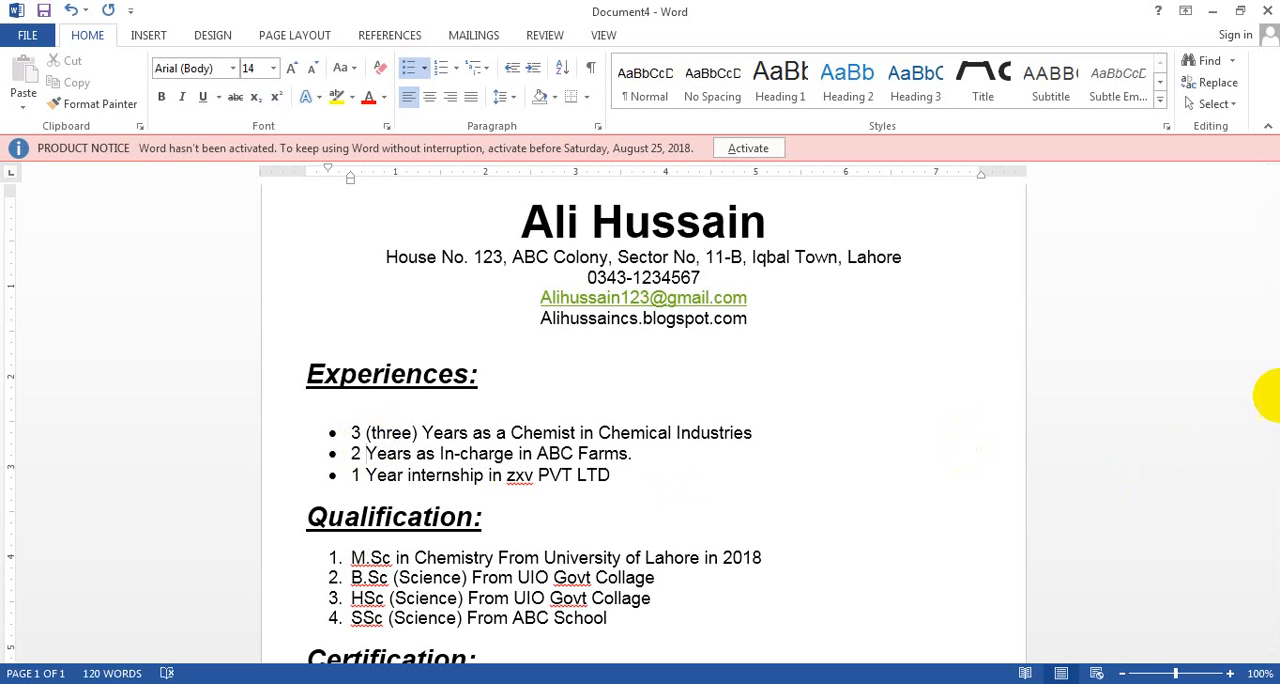
pyautogui.moveTo(1273, 400); pyautogui.dragTo(1273, 614)
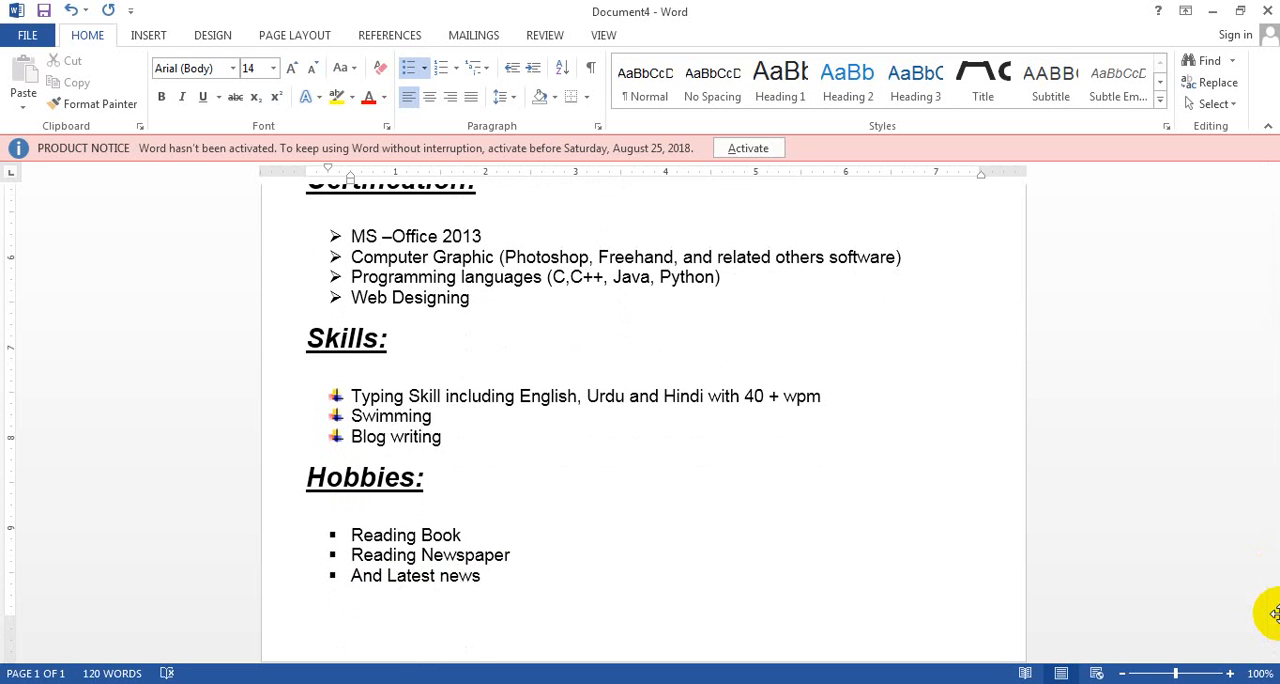
pyautogui.moveTo(1266, 600); pyautogui.dragTo(1242, 400)
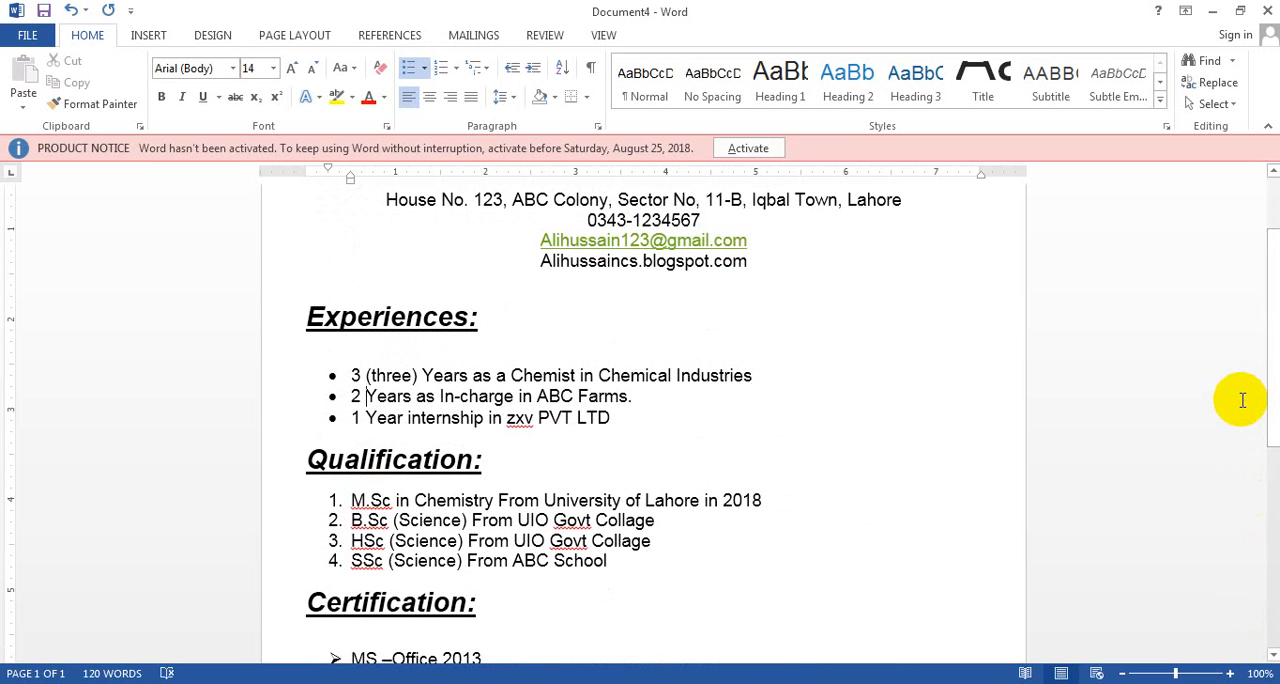